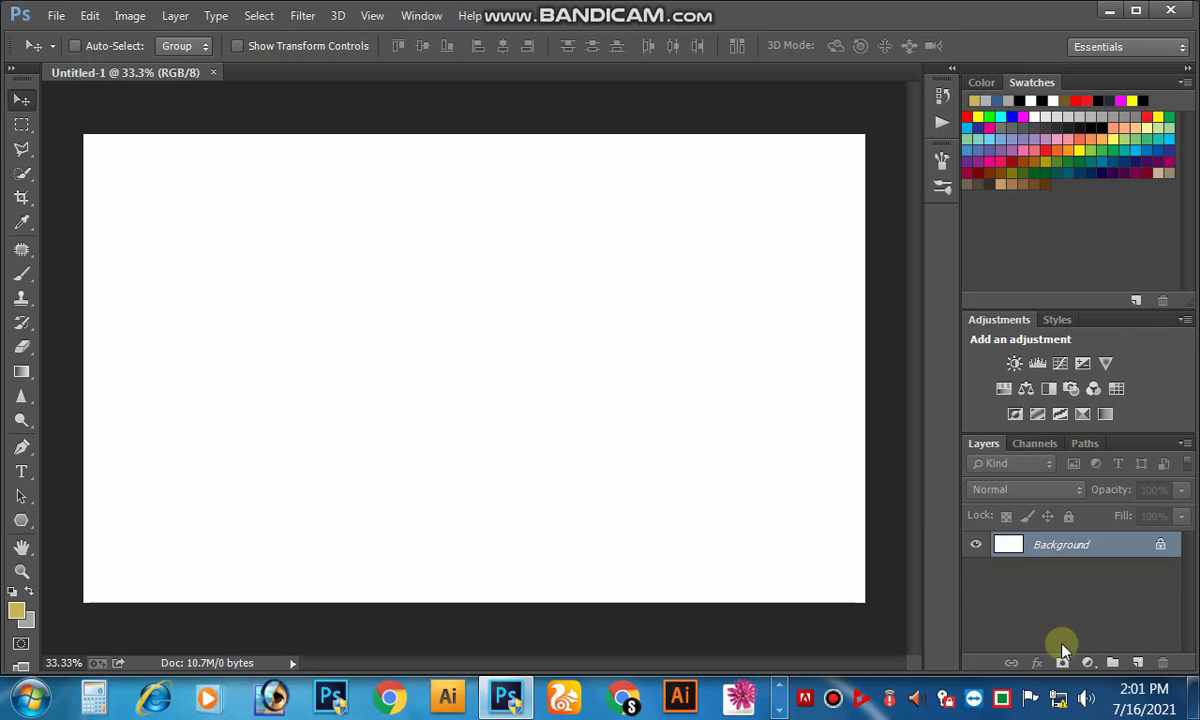
# - Add a Solid Color fill layer with the dark navy colour #121b33 above the white background
pyautogui.click(1063, 665)
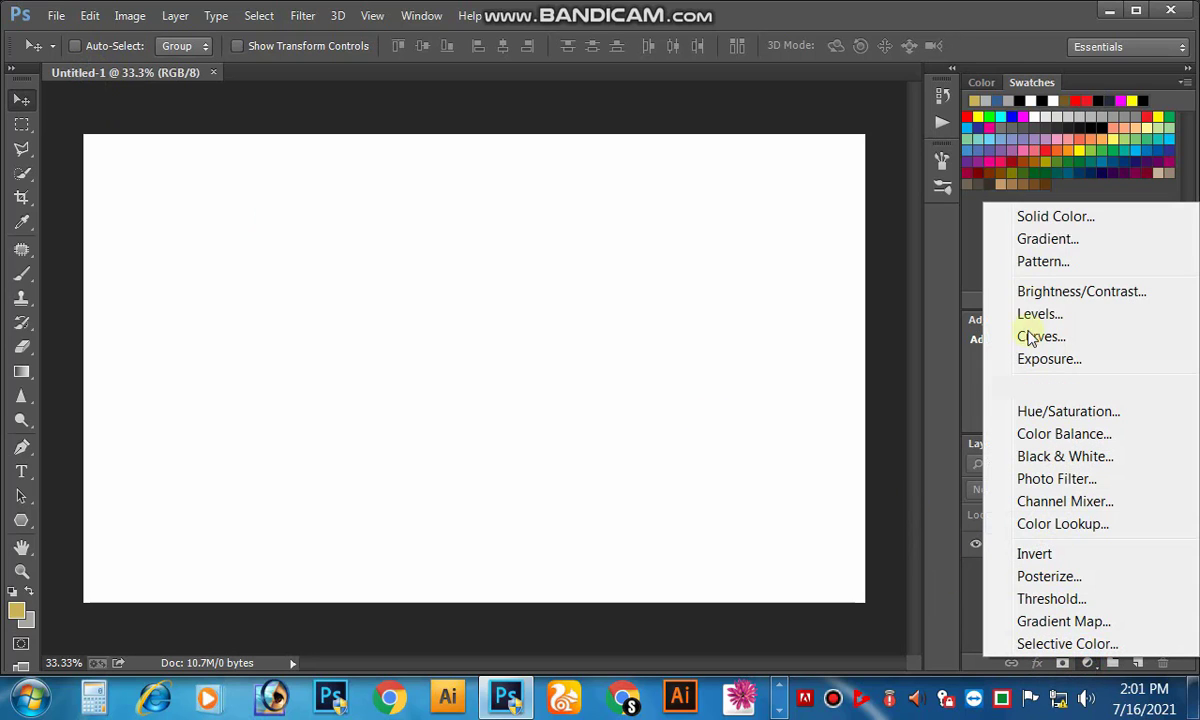
pyautogui.click(1057, 218)
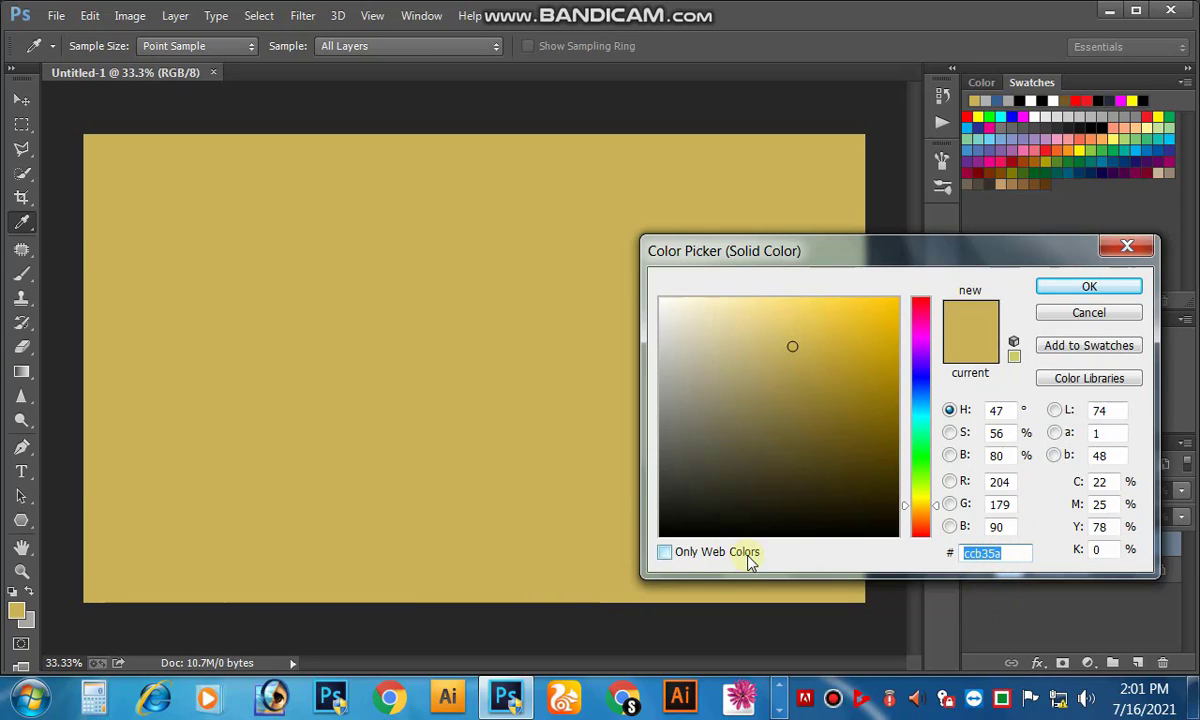
pyautogui.write('12')
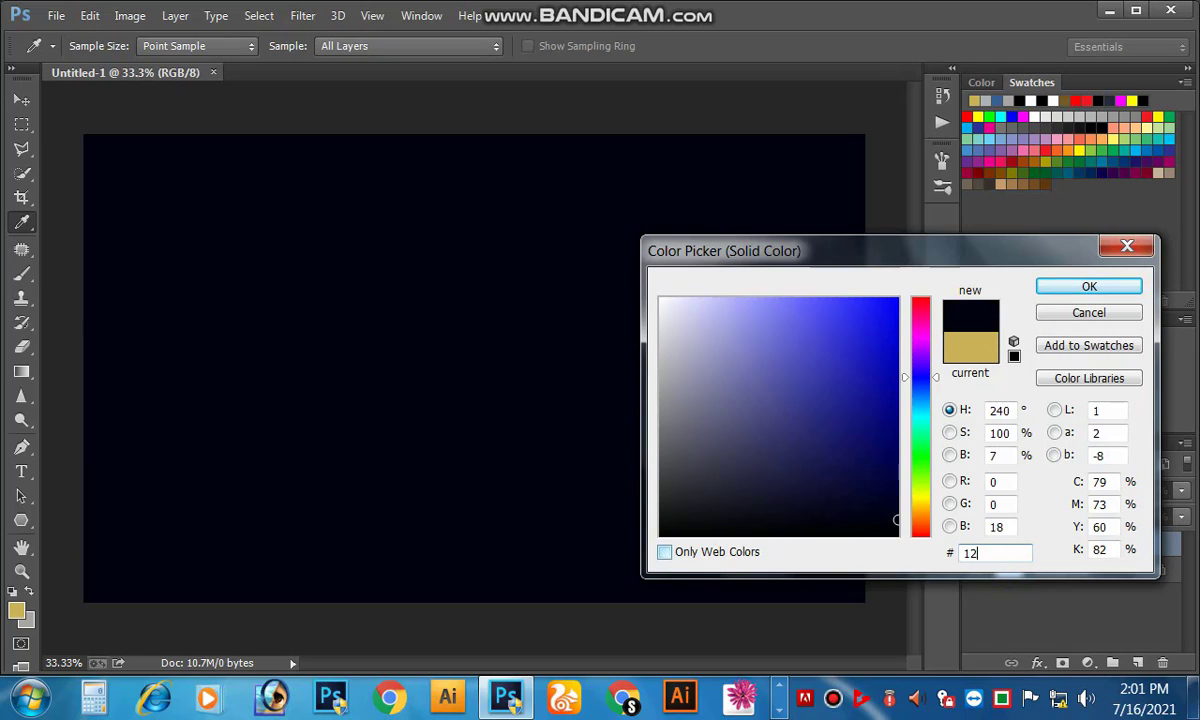
pyautogui.write('1')
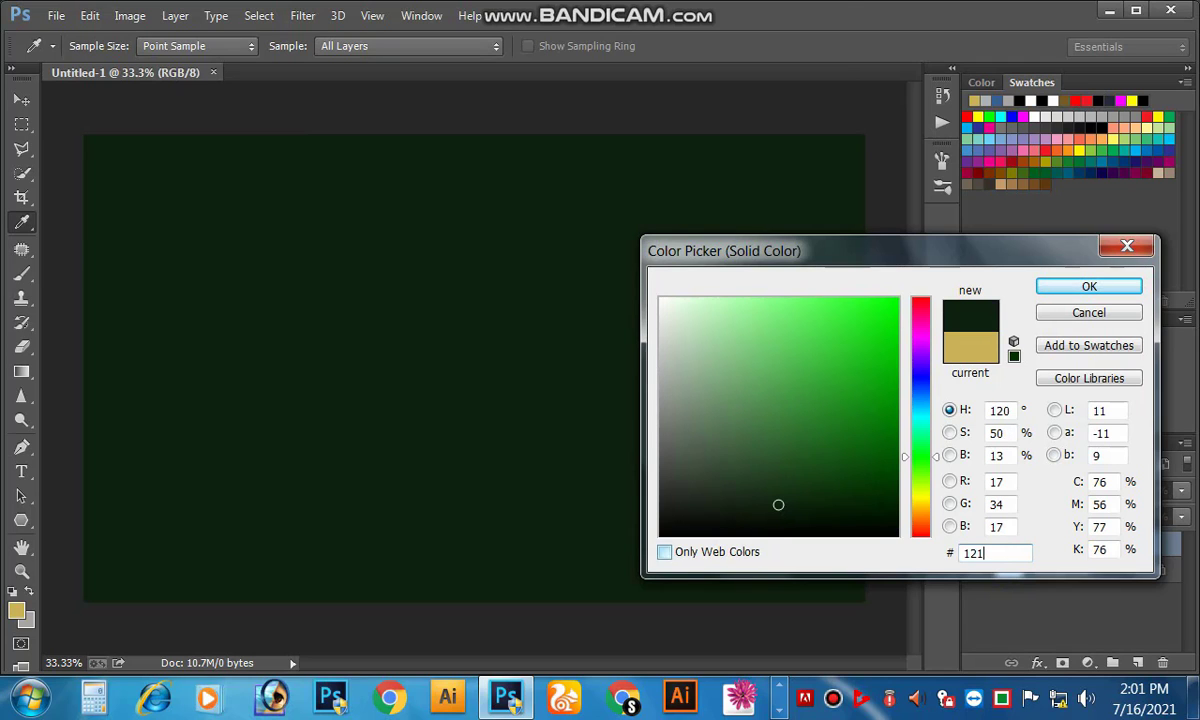
pyautogui.write('b33')
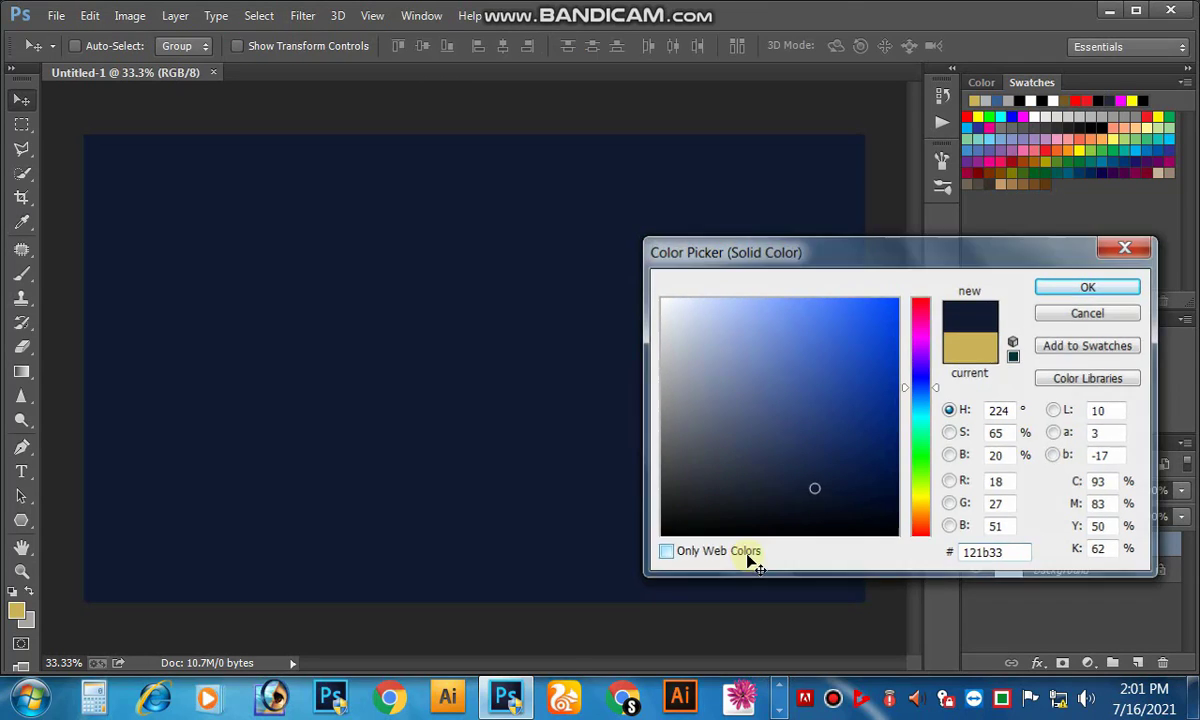
pyautogui.press('Return')
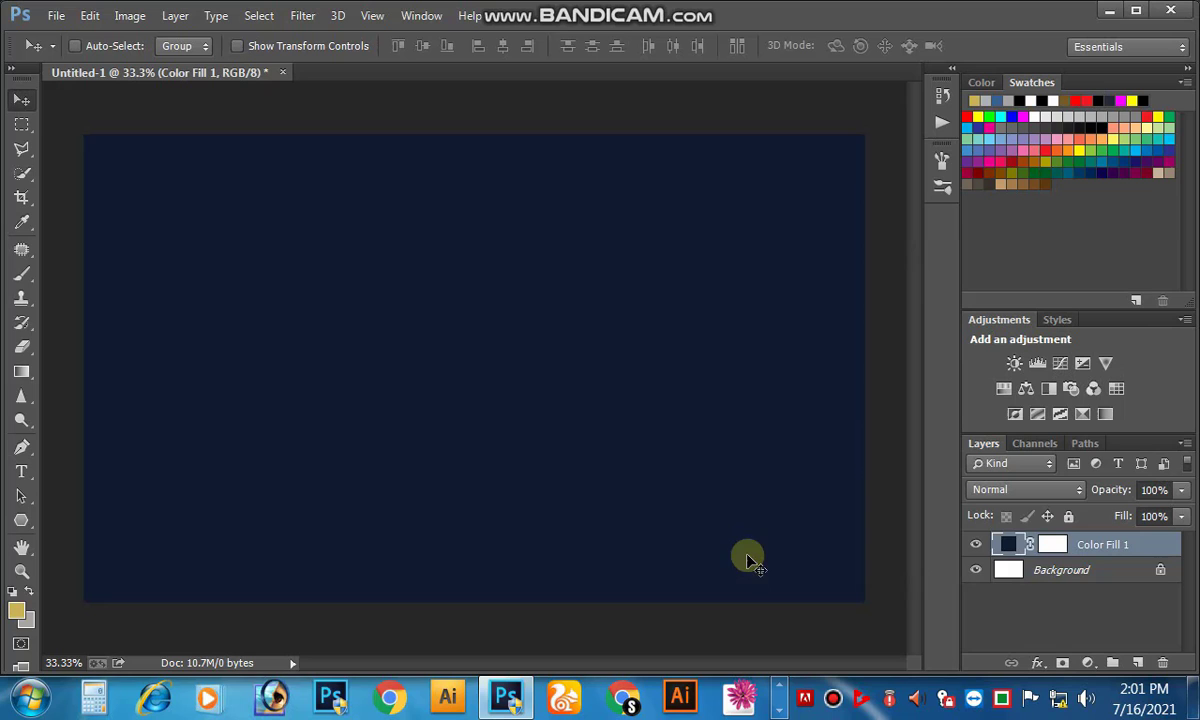
# - Open the image winterscape_by_manichysteriastock_d88cpvy, discarding its embedded colour profile
pyautogui.click(55, 18)
pyautogui.click(162, 40)
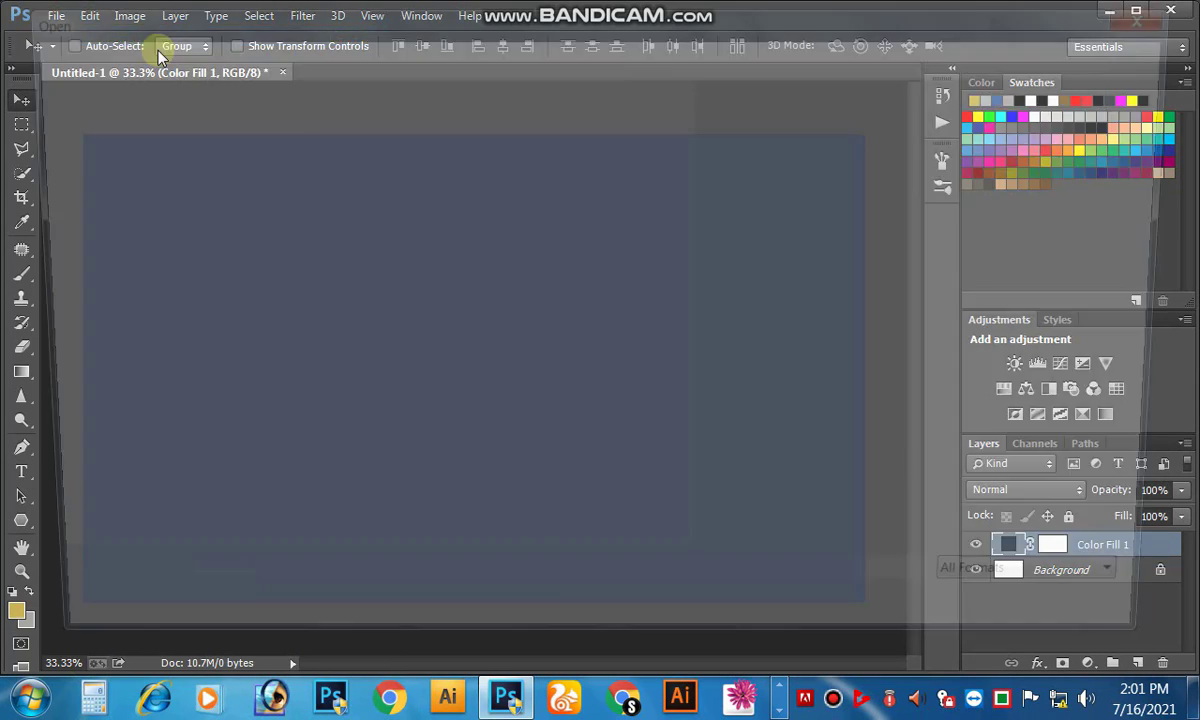
pyautogui.click(976, 530)
pyautogui.doubleClick(976, 530)
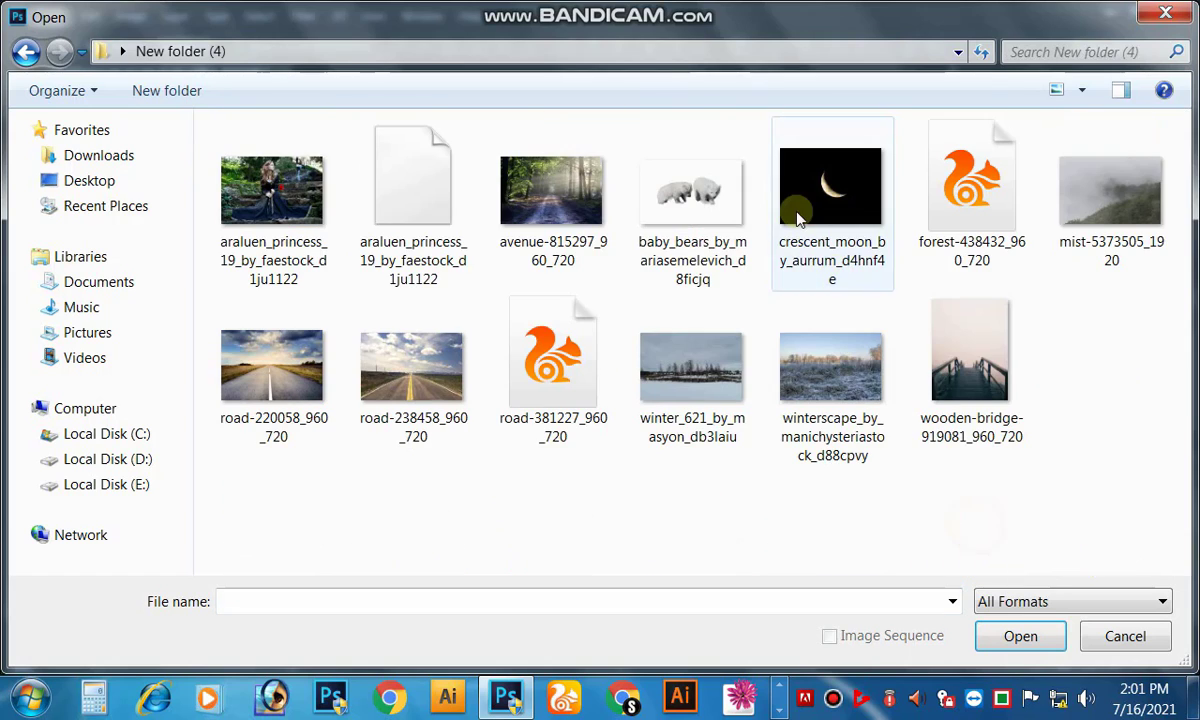
pyautogui.click(843, 383)
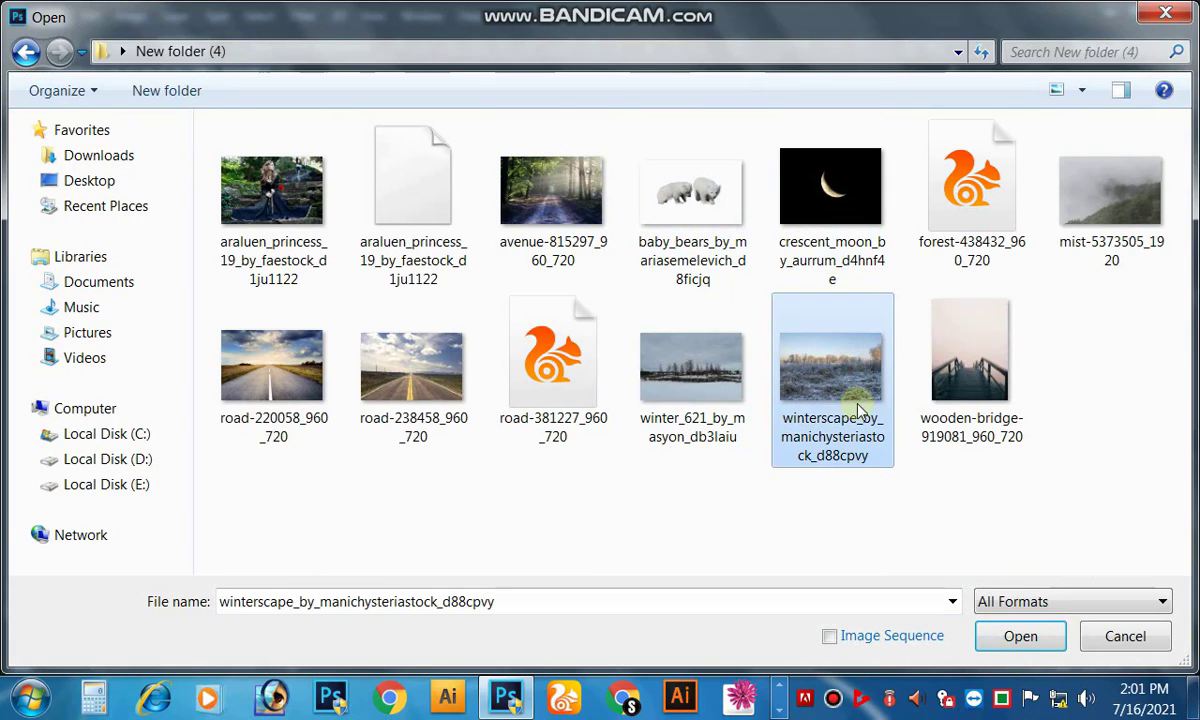
pyautogui.click(1018, 637)
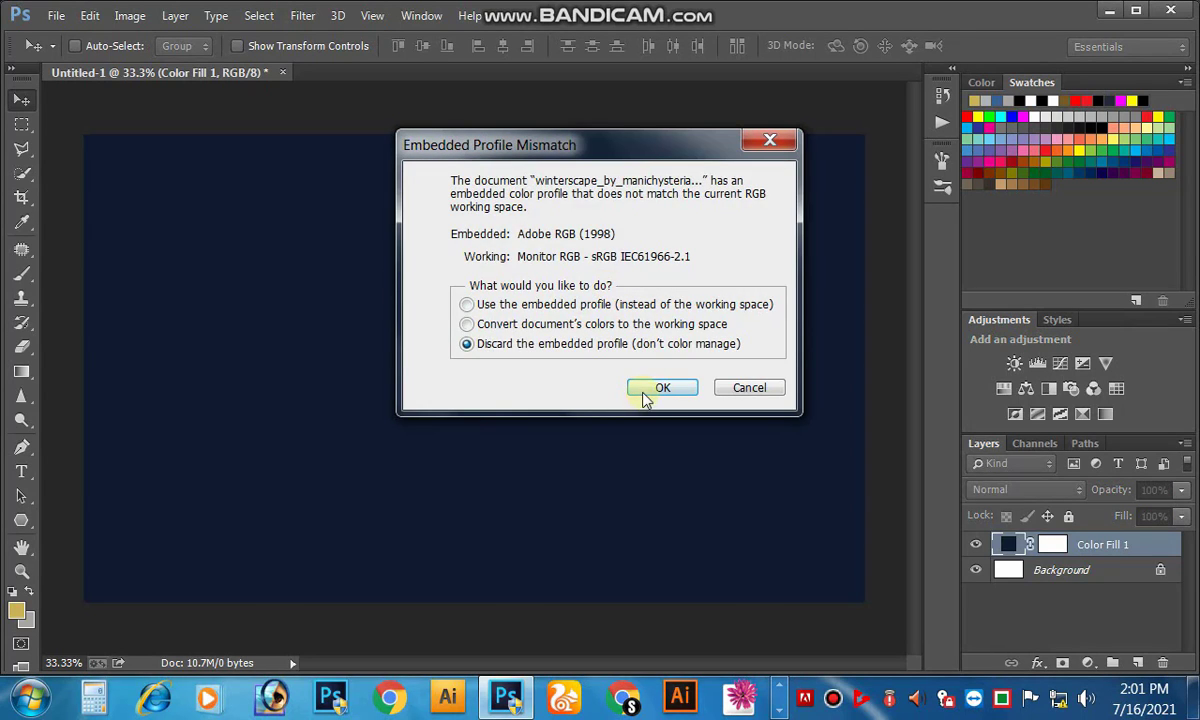
pyautogui.click(660, 388)
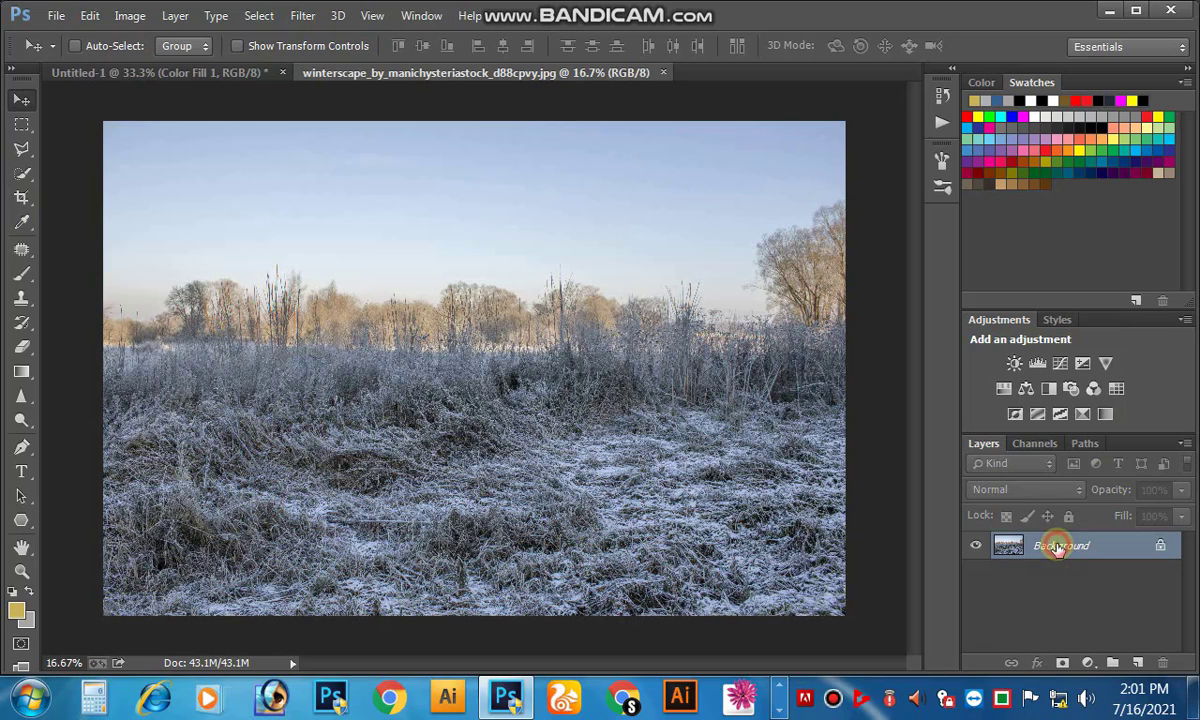
# - Unlock the winterscape photo's background layer and move a copy of it into the Untitled-1 document above the colour fill
pyautogui.doubleClick(1050, 545)
pyautogui.click(755, 222)
pyautogui.moveTo(670, 313); pyautogui.dragTo(557, 367)
pyautogui.click(138, 185)
pyautogui.moveTo(186, 232); pyautogui.dragTo(217, 244)
pyautogui.hotkey('ctrl', '-')
pyautogui.hotkey('ctrl', '-')
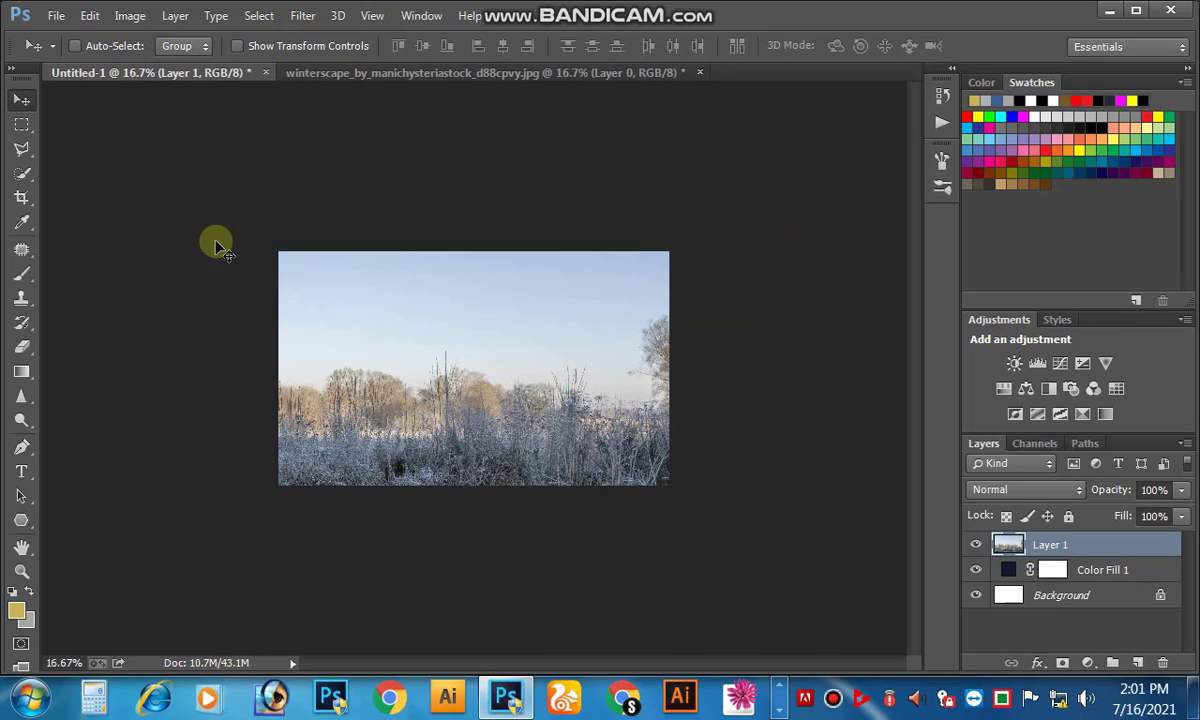
# - Close the winterscape source document without saving its changes
pyautogui.click(605, 73)
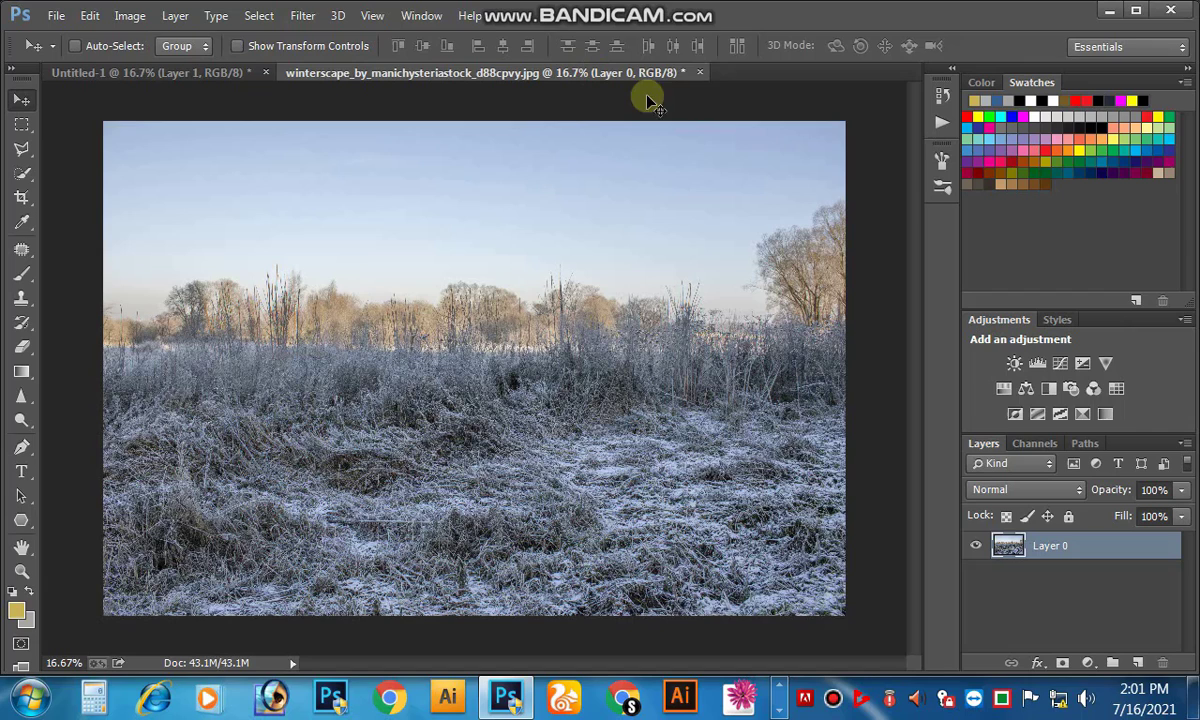
pyautogui.click(699, 73)
pyautogui.click(573, 274)
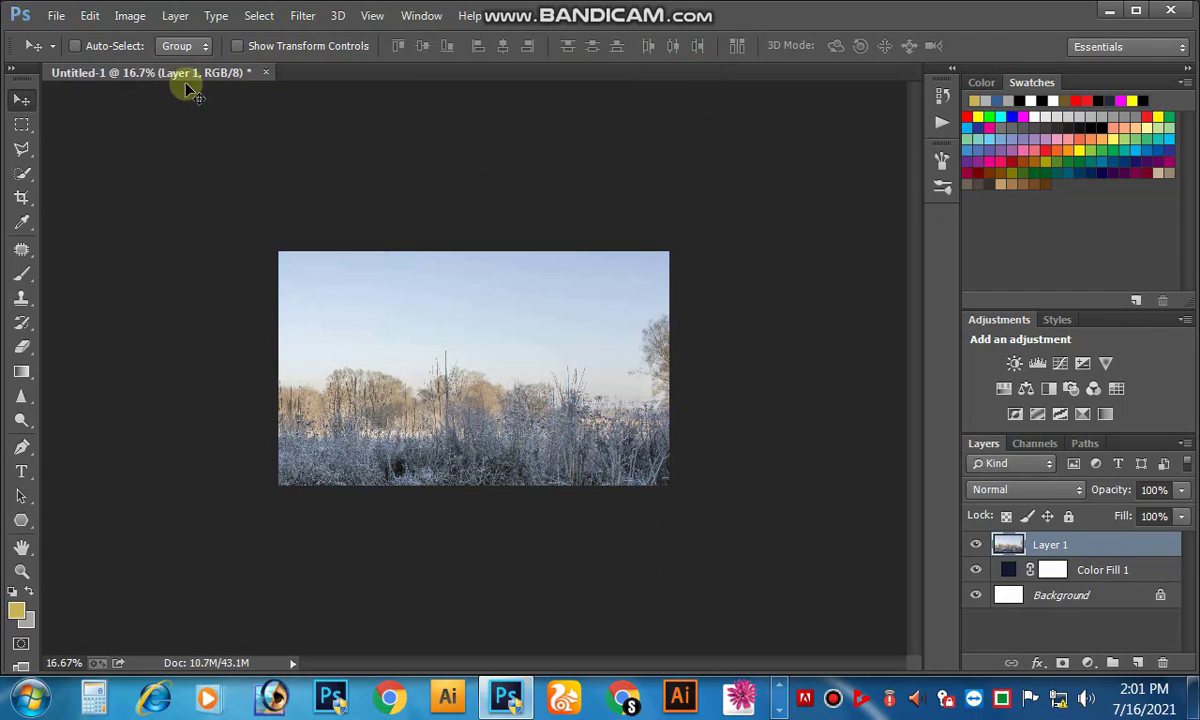
# - Start a Free Transform on the winter photo and align its upper-left corner with the canvas corner
pyautogui.click(89, 15)
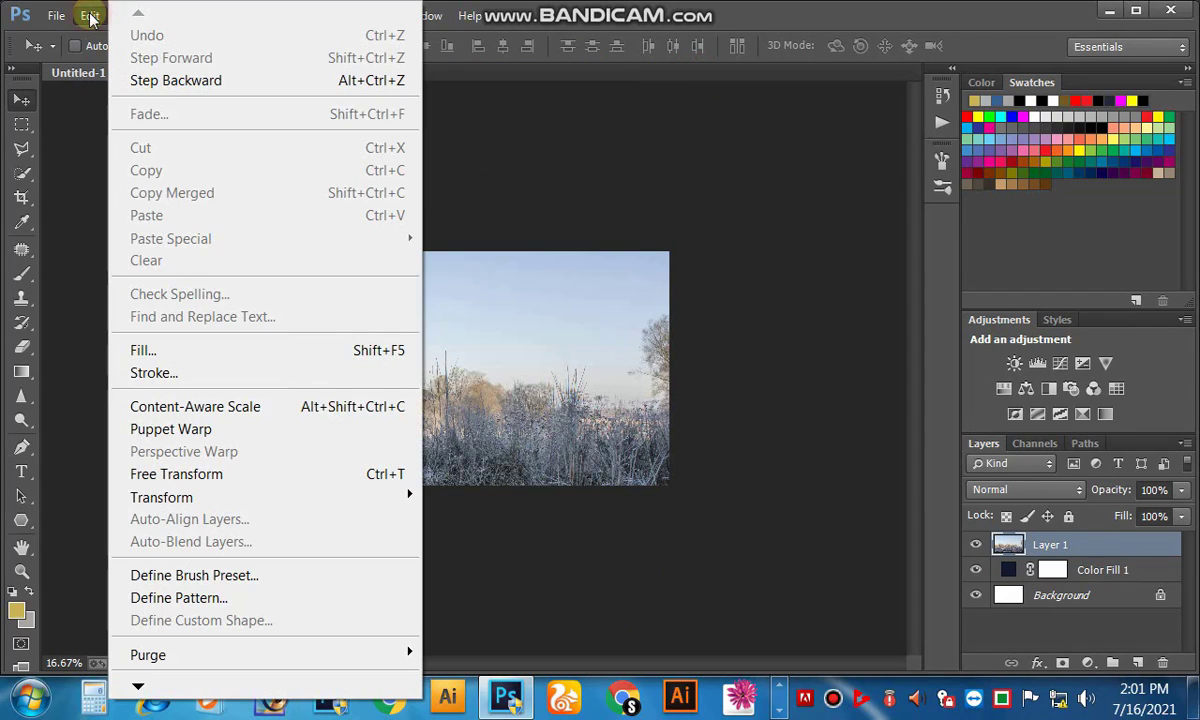
pyautogui.click(252, 480)
pyautogui.moveTo(416, 351); pyautogui.dragTo(622, 422)
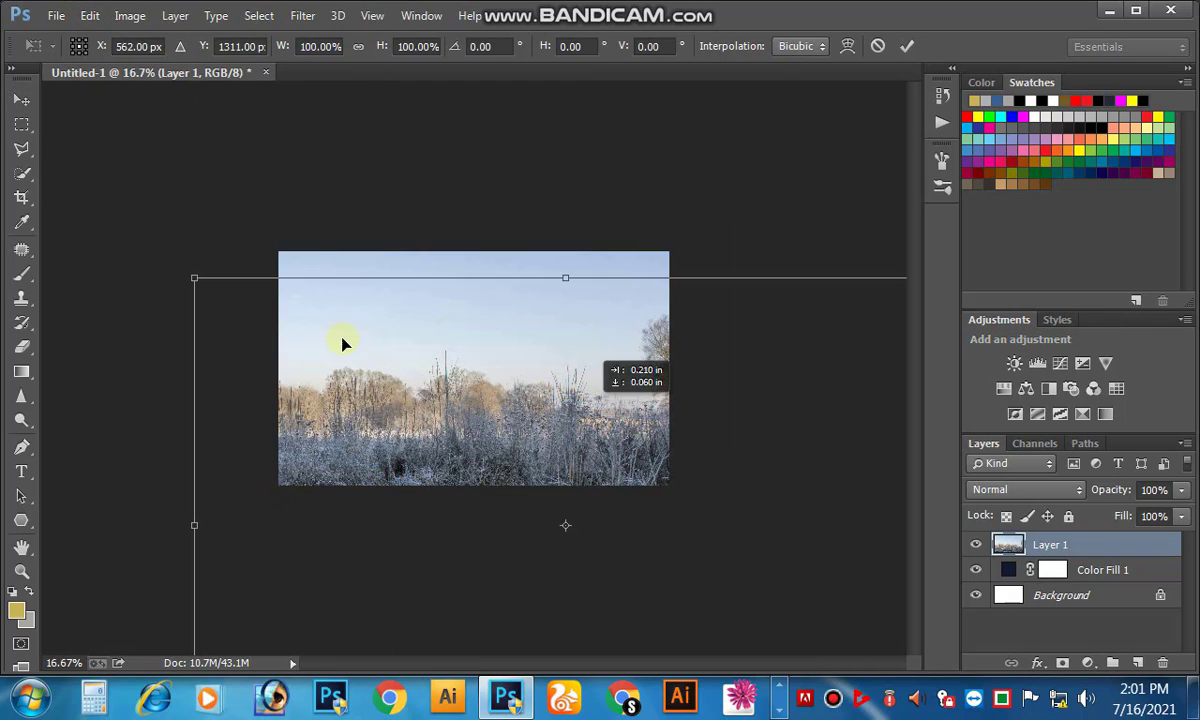
pyautogui.moveTo(357, 323); pyautogui.dragTo(437, 300)
# - Scale the winter photo to 52.61% width and 47.35% height to fill the canvas, and apply the transform
pyautogui.hotkey('ctrl', '-')
pyautogui.hotkey('ctrl', '-')
pyautogui.hotkey('ctrl', '-')
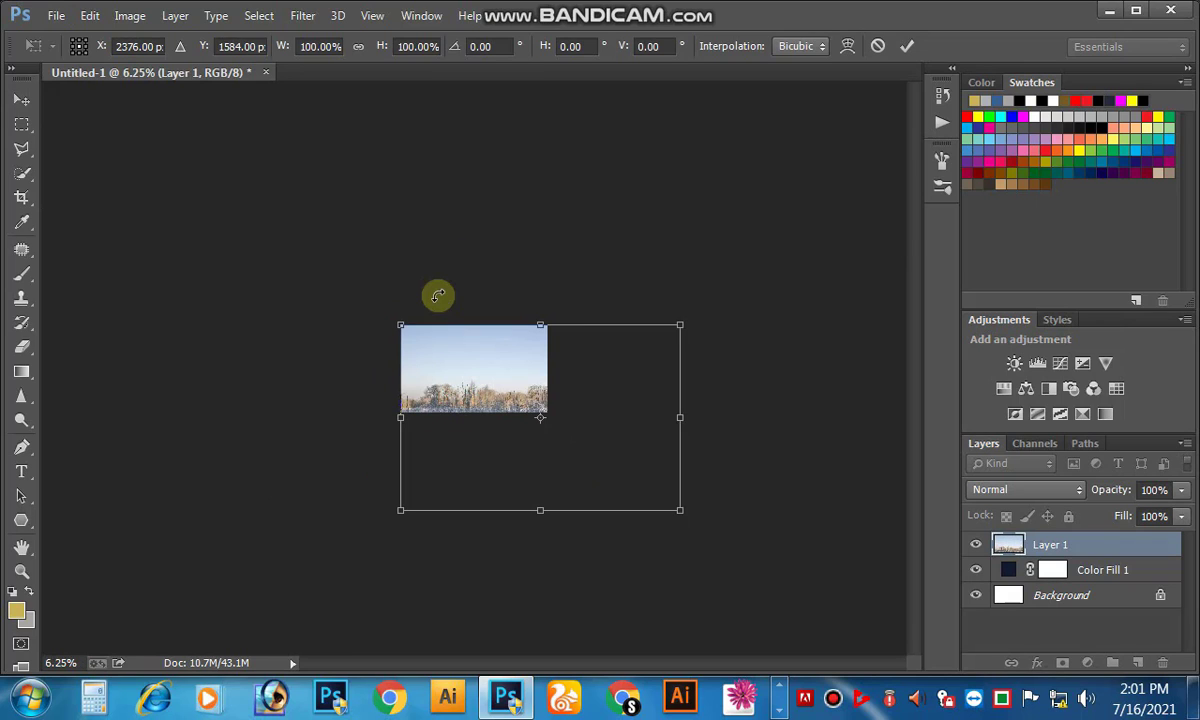
pyautogui.moveTo(681, 511); pyautogui.dragTo(549, 412)
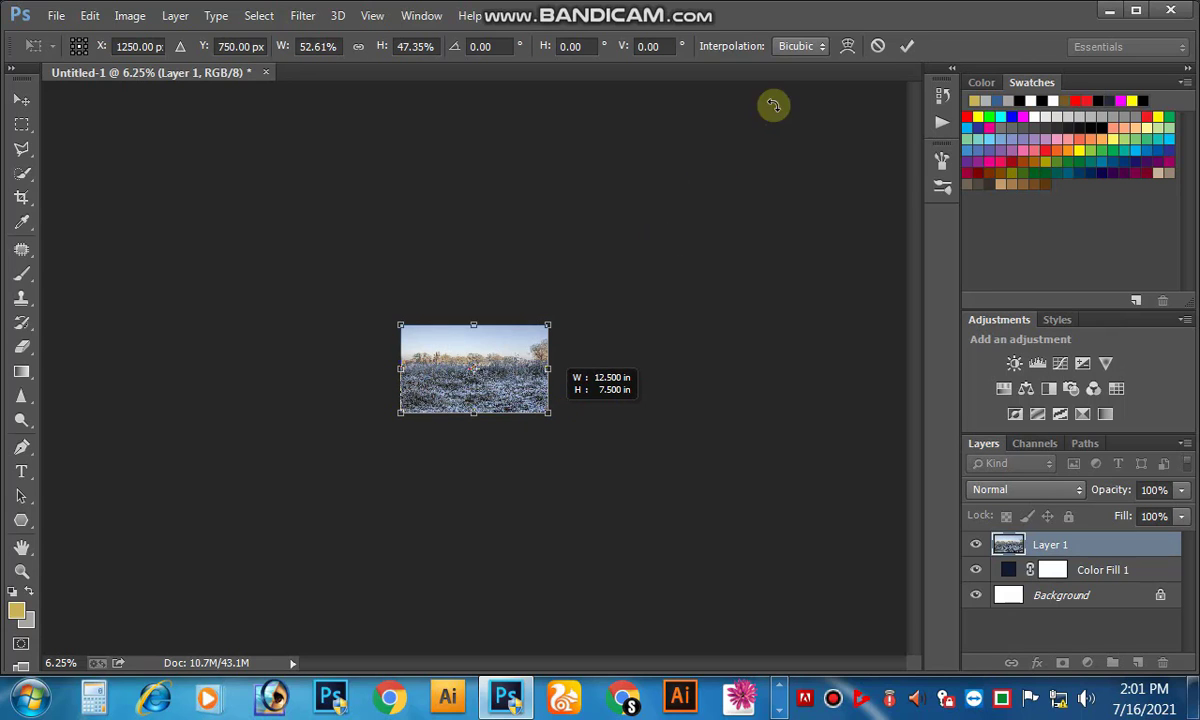
pyautogui.keyDown('ctrl'); pyautogui.click(488, 368); pyautogui.keyUp('ctrl')
pyautogui.keyDown('ctrl'); pyautogui.click(488, 368); pyautogui.keyUp('ctrl')
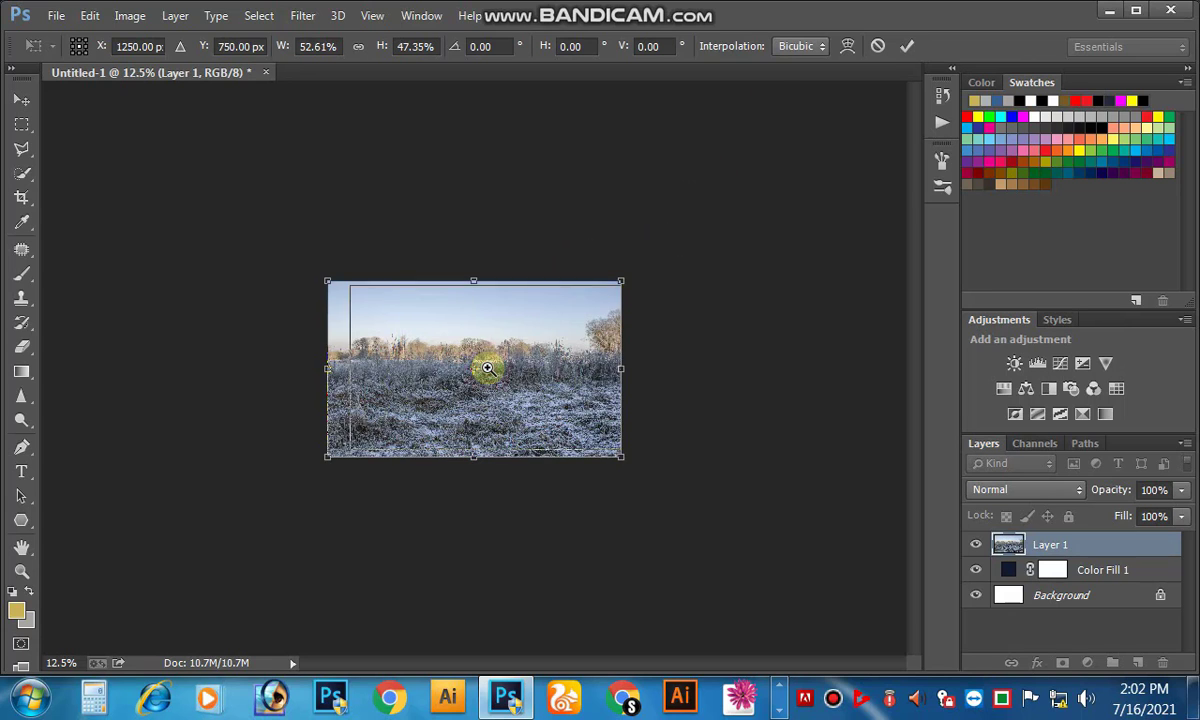
pyautogui.keyDown('ctrl'); pyautogui.click(488, 368); pyautogui.keyUp('ctrl')
pyautogui.keyDown('ctrl'); pyautogui.click(488, 368); pyautogui.keyUp('ctrl')
pyautogui.keyDown('ctrl'); pyautogui.click(488, 368); pyautogui.keyUp('ctrl')
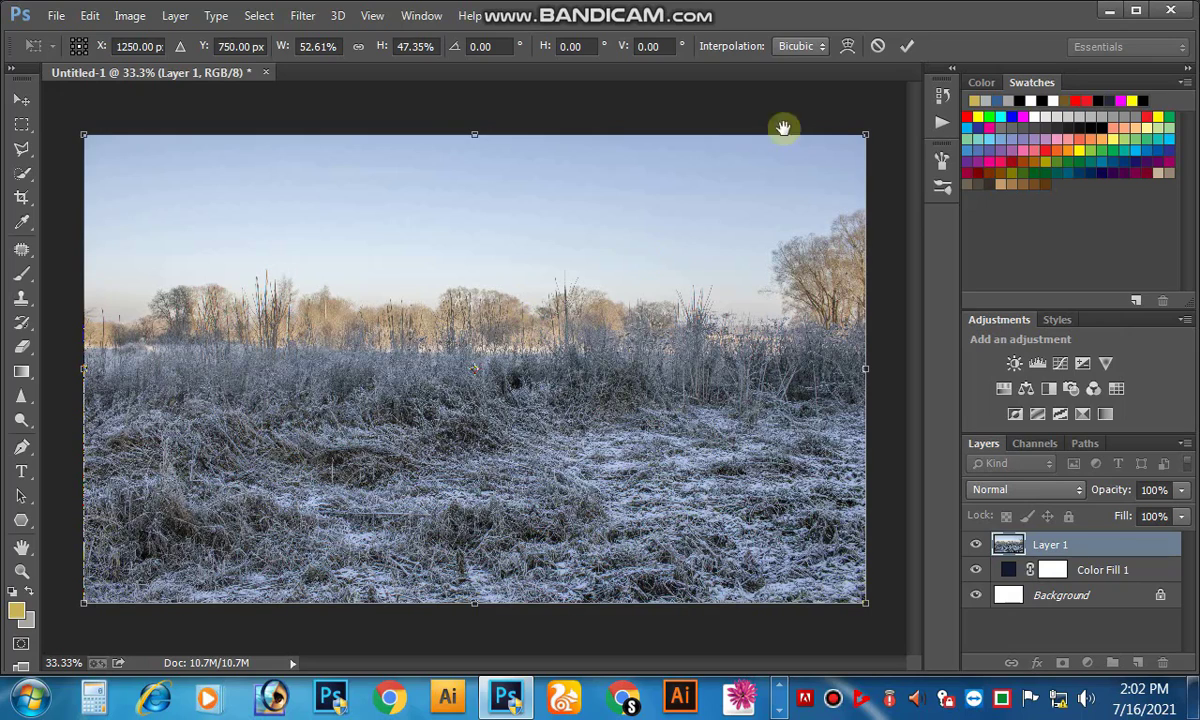
pyautogui.click(905, 46)
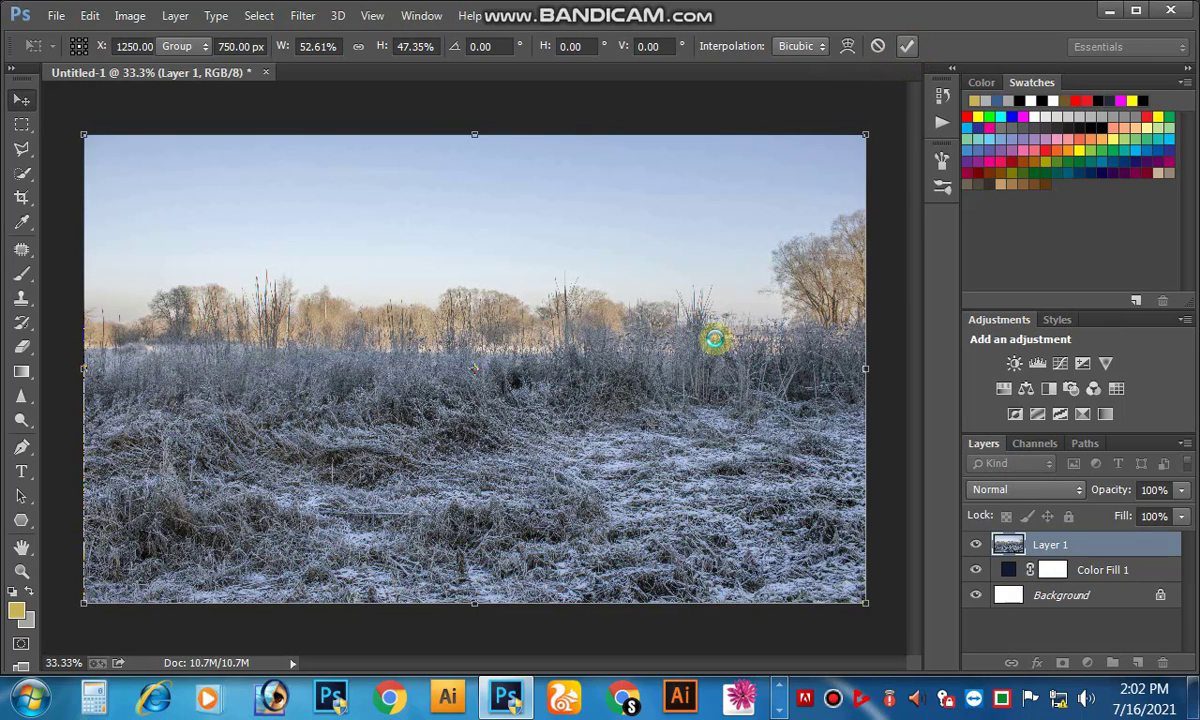
pyautogui.doubleClick(715, 340)
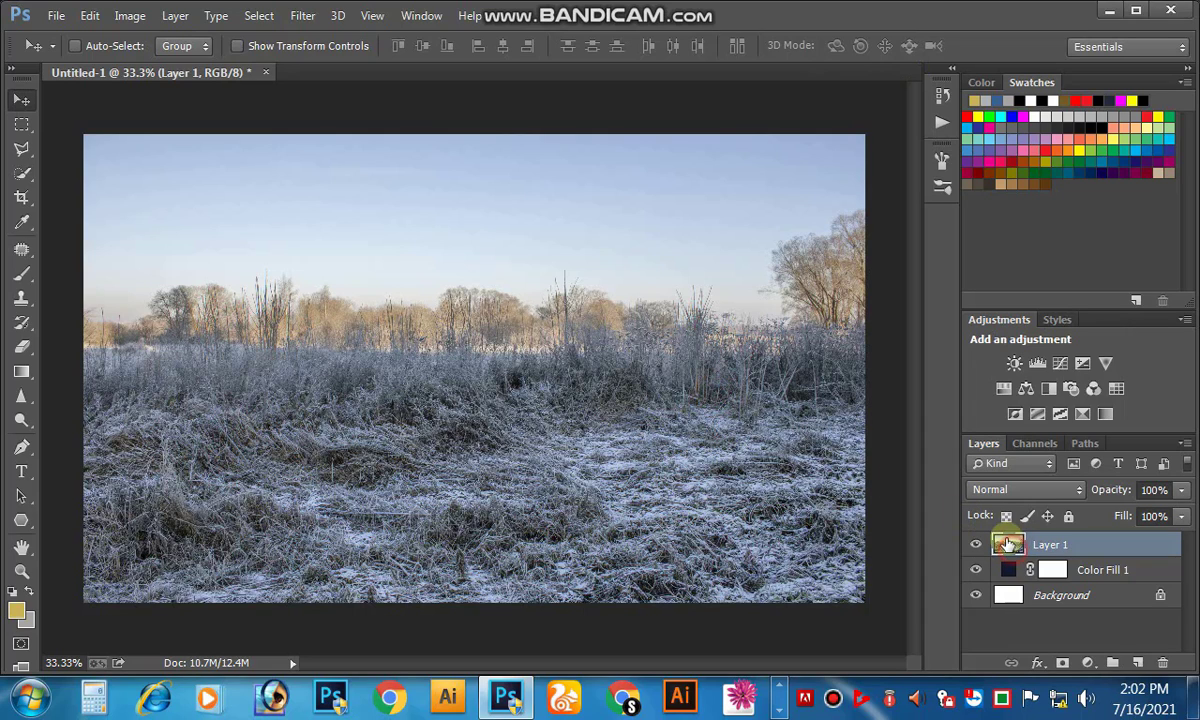
# - Add a layer mask to the winter photo and fade out its sky and trees with a downward black-to-white linear gradient
pyautogui.click(1063, 664)
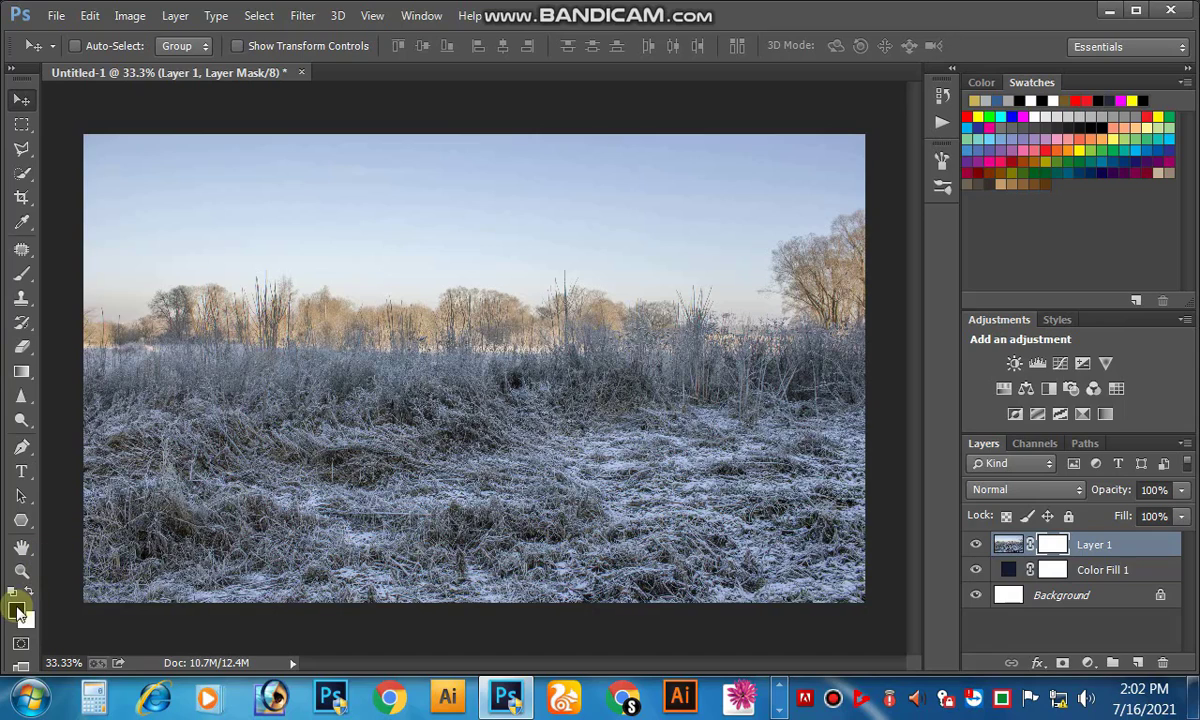
pyautogui.click(37, 372)
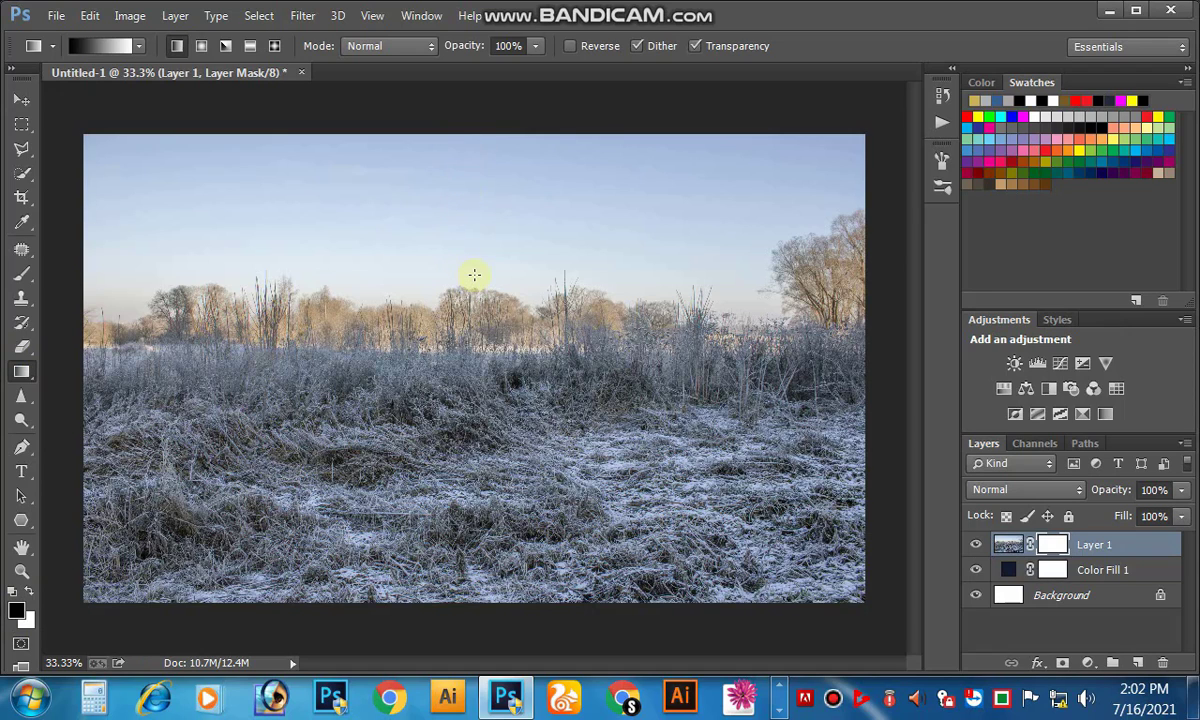
pyautogui.moveTo(477, 274); pyautogui.dragTo(443, 499)
pyautogui.moveTo(477, 330); pyautogui.dragTo(447, 504)
# - Stretch the masked grass layer upward to about 107% height, widen it slightly, and apply the transform
pyautogui.click(21, 101)
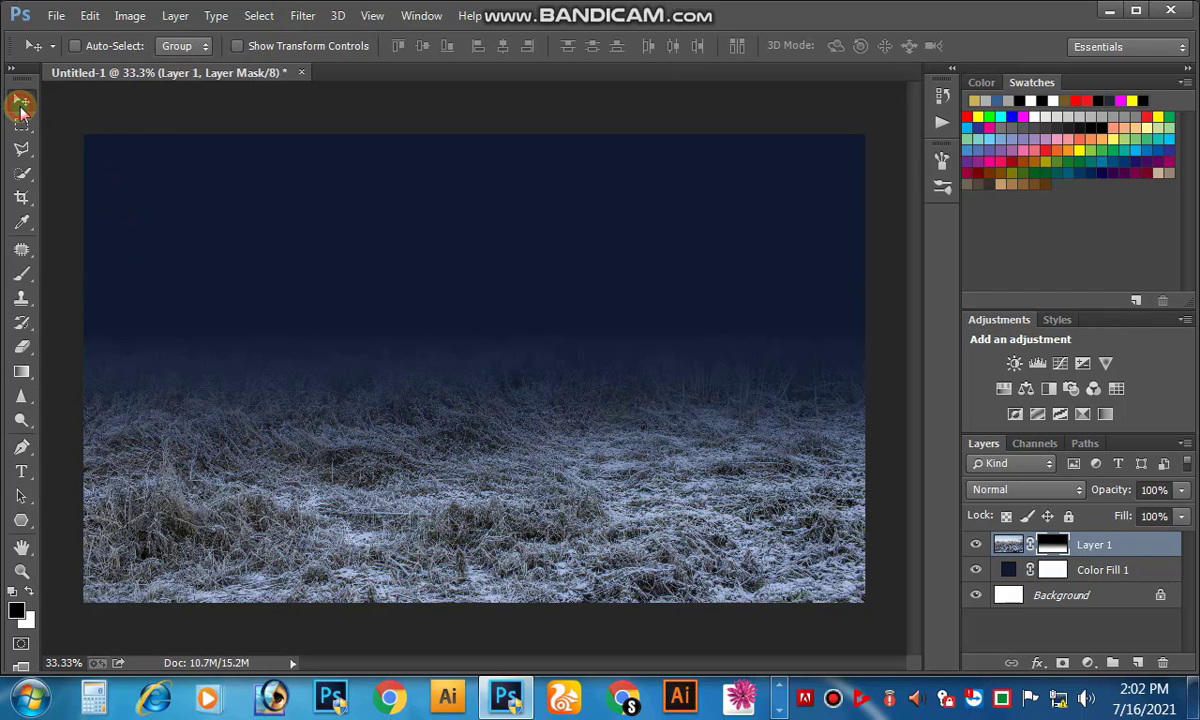
pyautogui.hotkey('ctrl', '-')
pyautogui.hotkey('ctrl', 't')
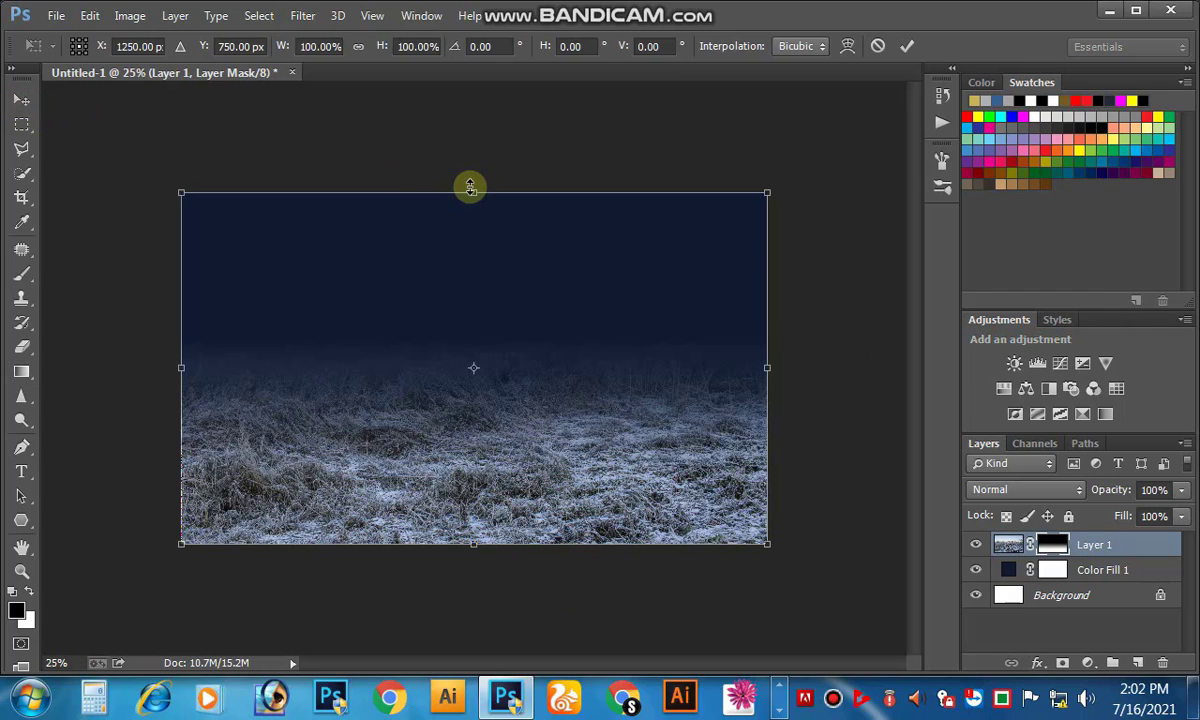
pyautogui.moveTo(470, 170); pyautogui.dragTo(473, 155)
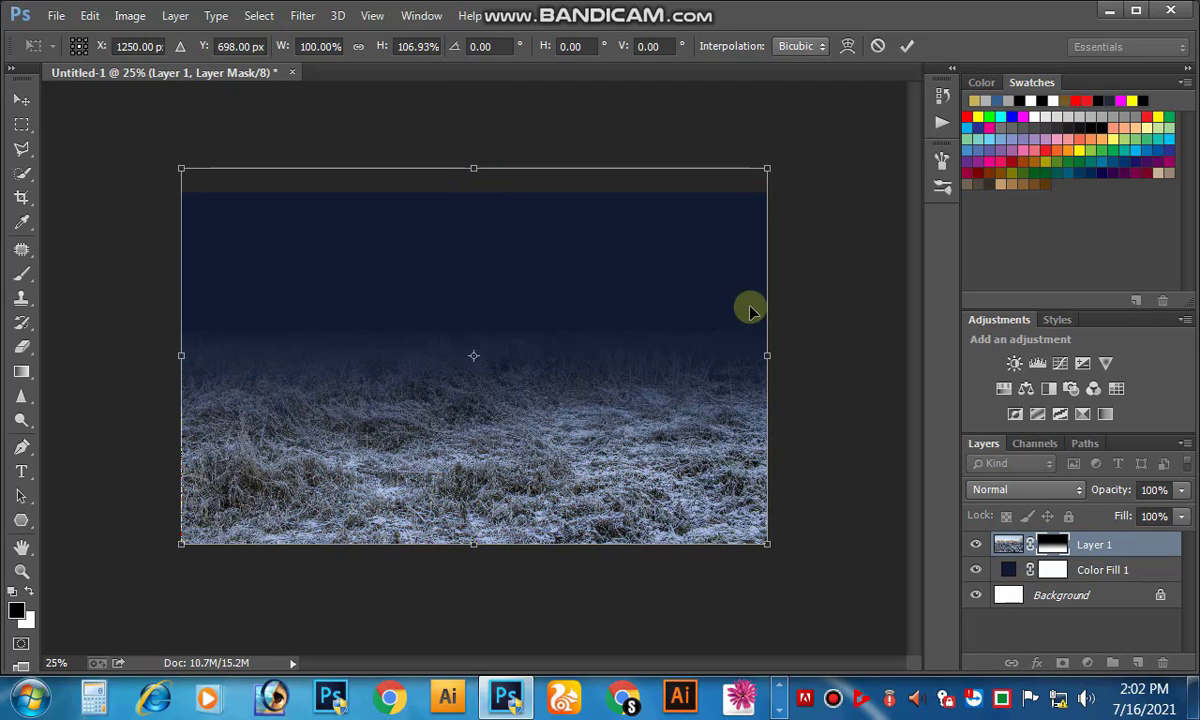
pyautogui.moveTo(772, 321); pyautogui.dragTo(782, 321)
pyautogui.click(906, 45)
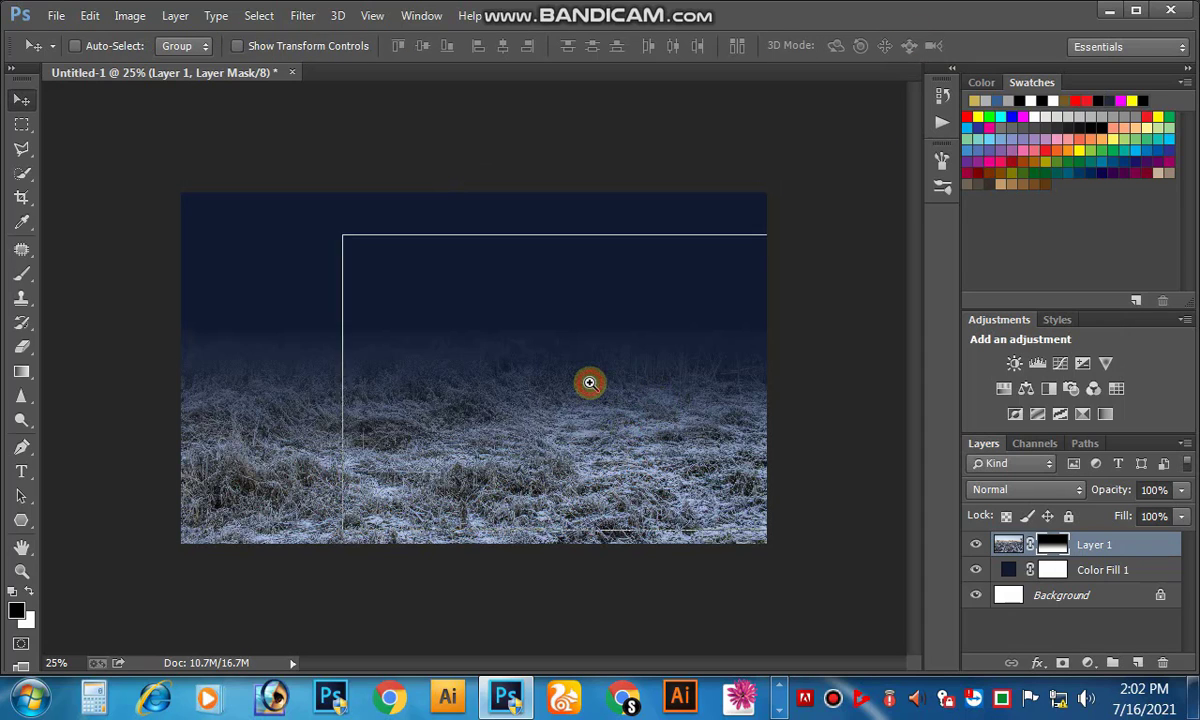
# - Apply the grass layer's mask so the fade is merged into the layer
pyautogui.click(590, 383)
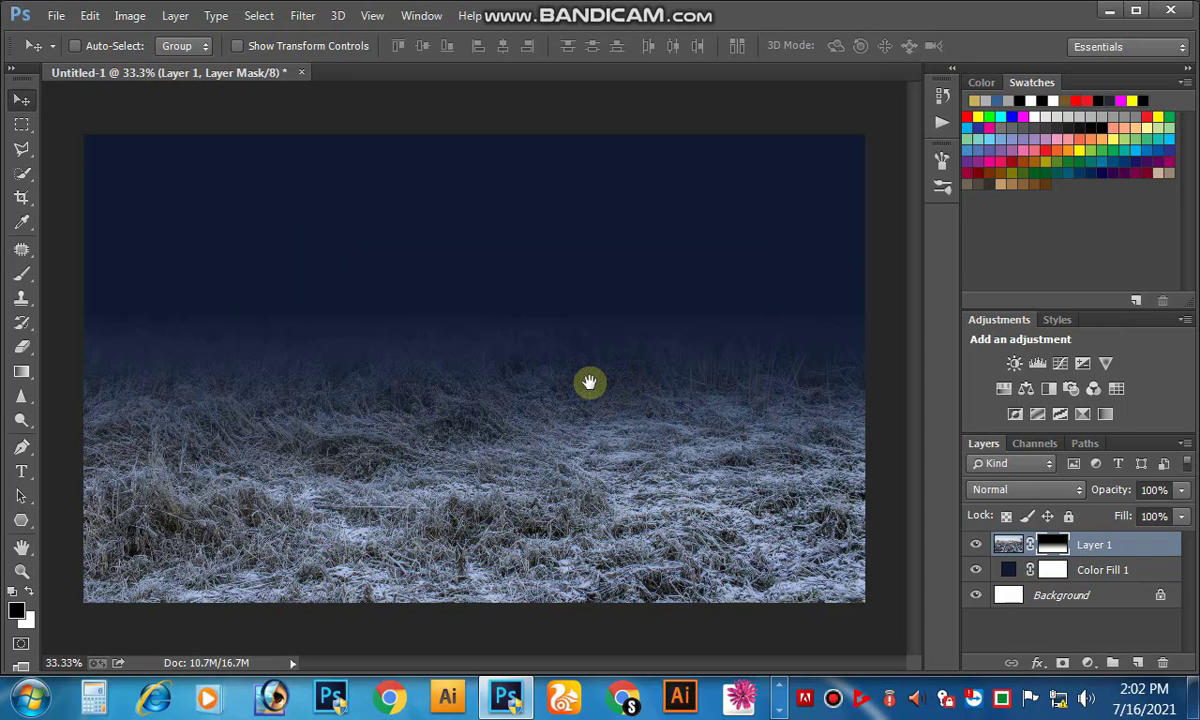
pyautogui.rightClick(1048, 551)
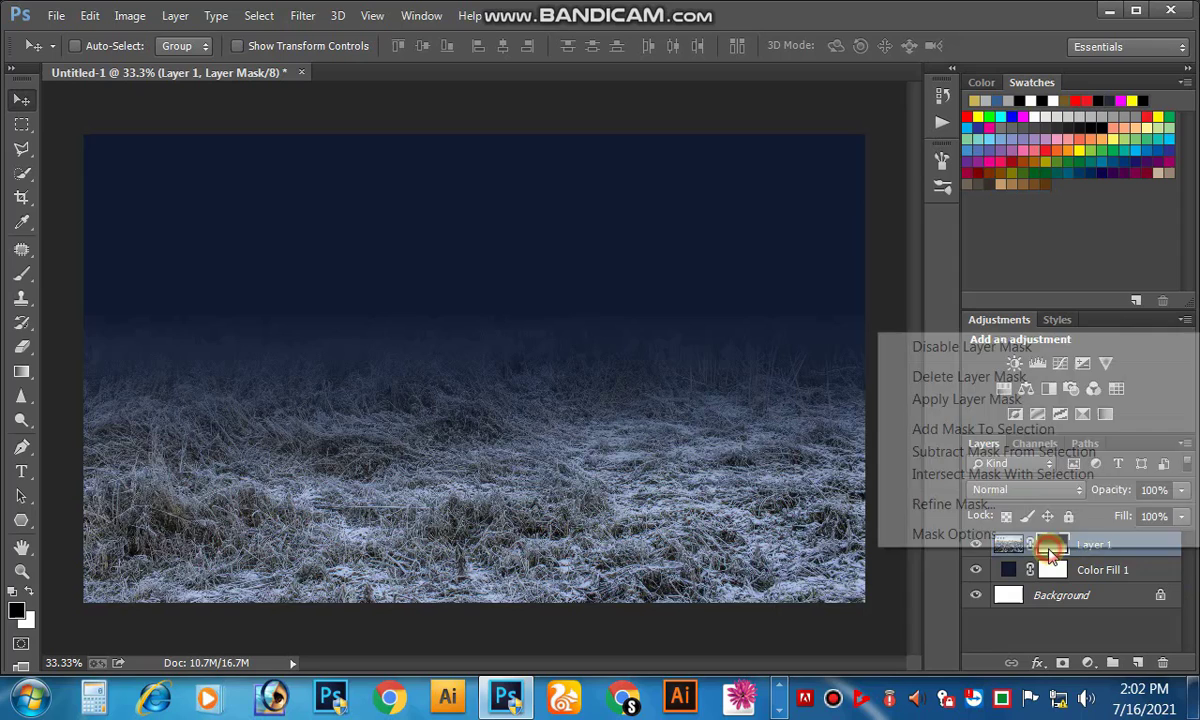
pyautogui.click(950, 401)
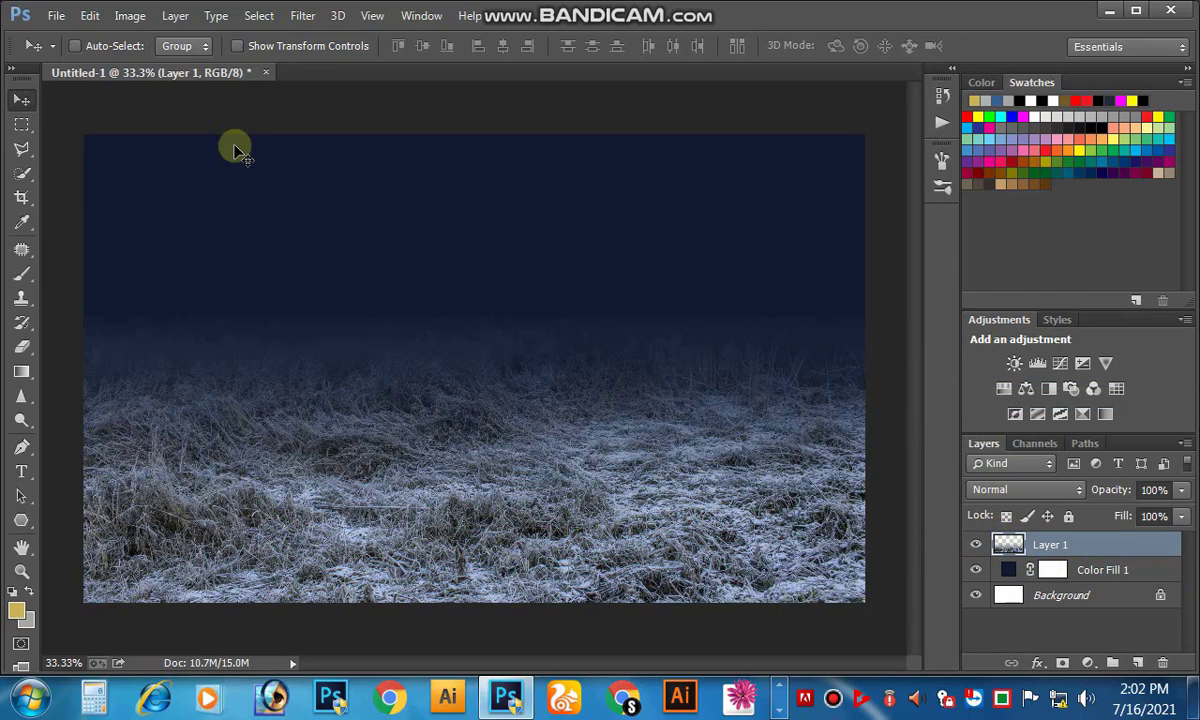
# - Darken the grass layer with a Brightness/Contrast adjustment, setting brightness to -99
pyautogui.click(135, 17)
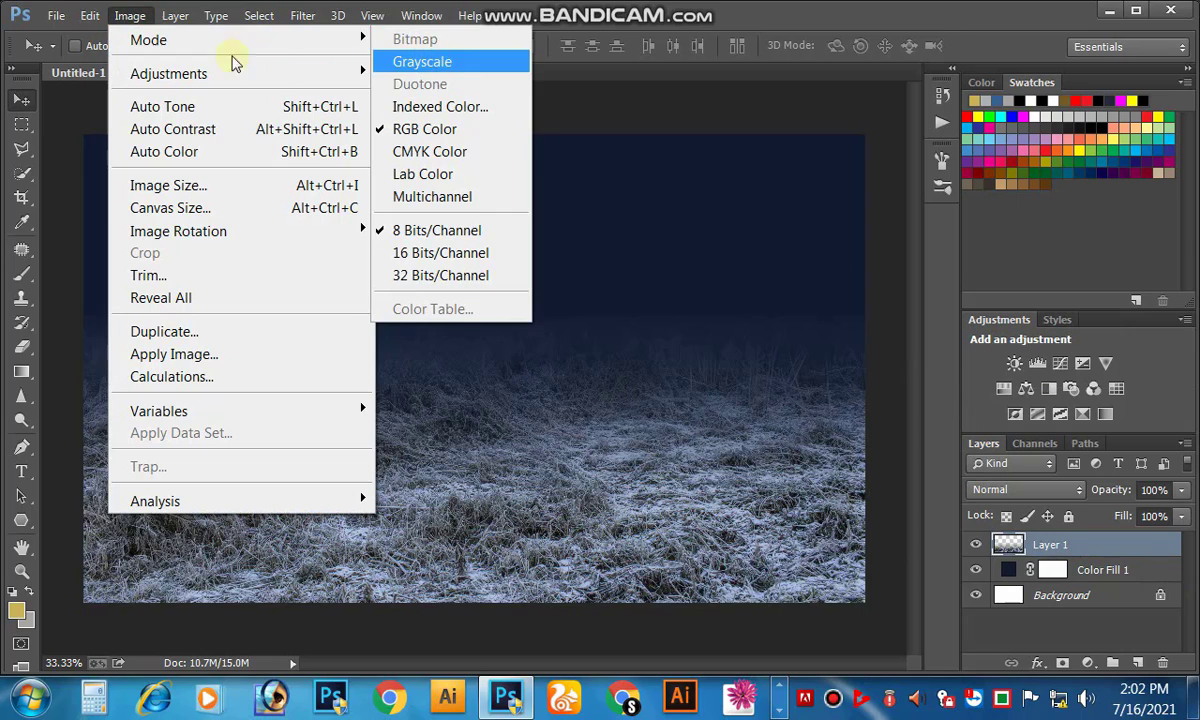
pyautogui.moveTo(265, 80)
pyautogui.click(450, 75)
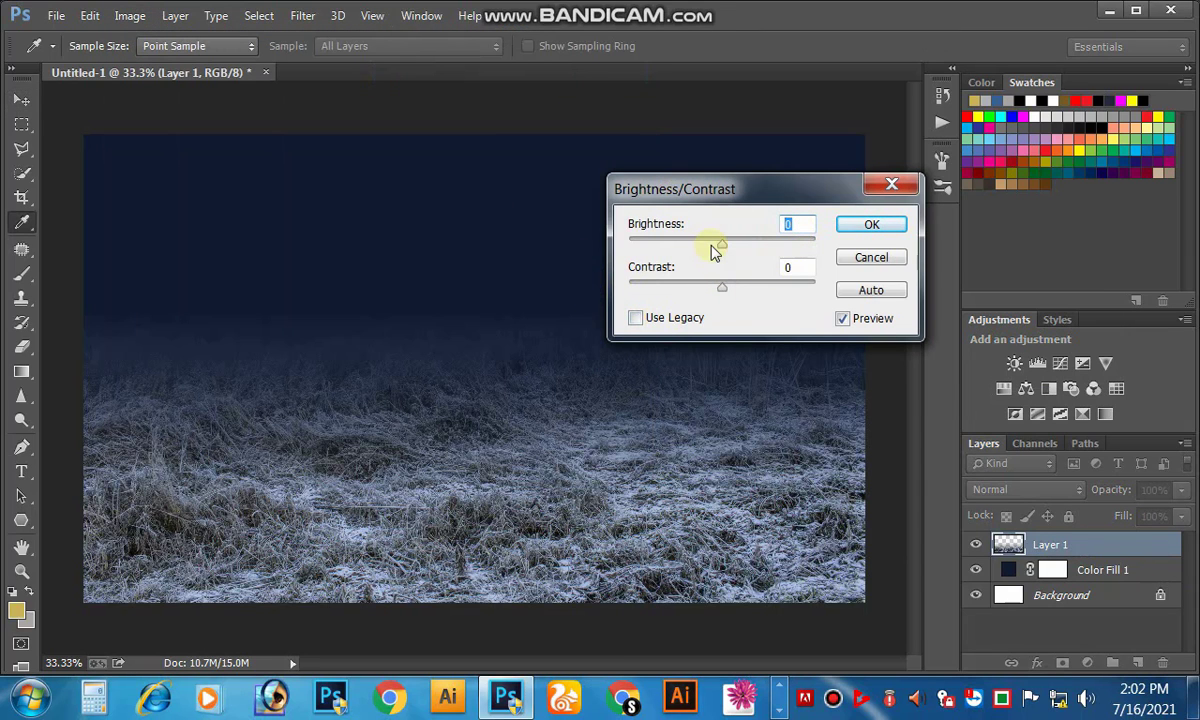
pyautogui.write('9')
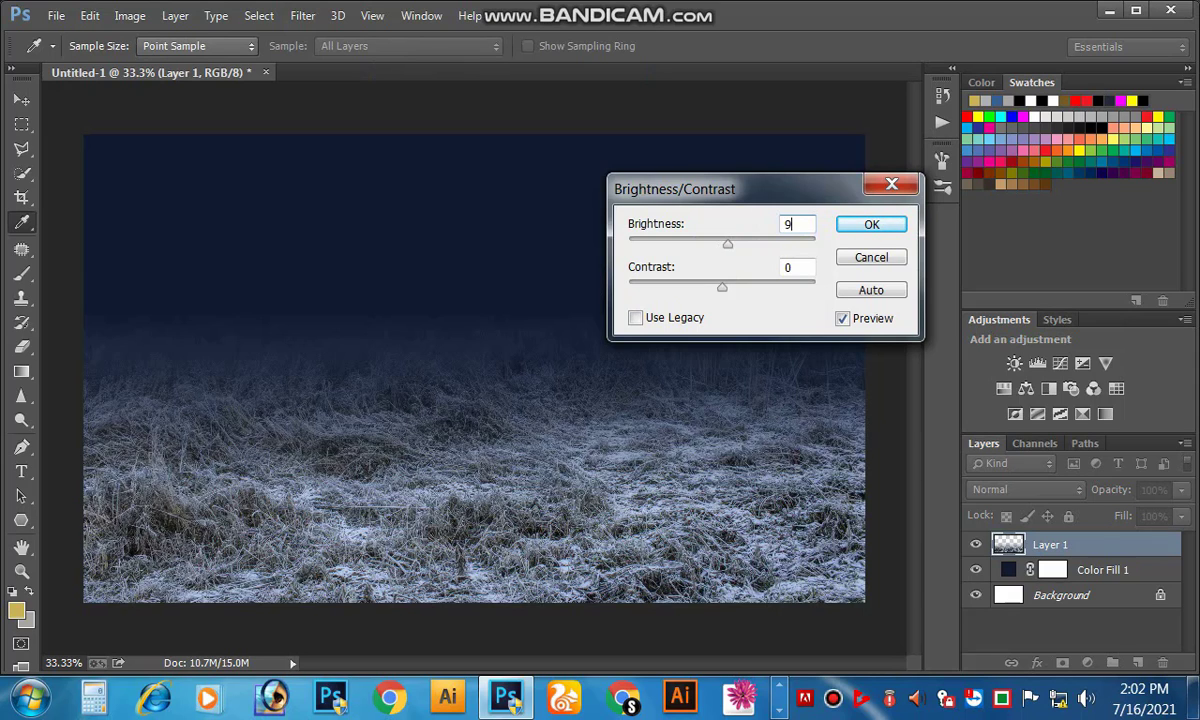
pyautogui.write('9')
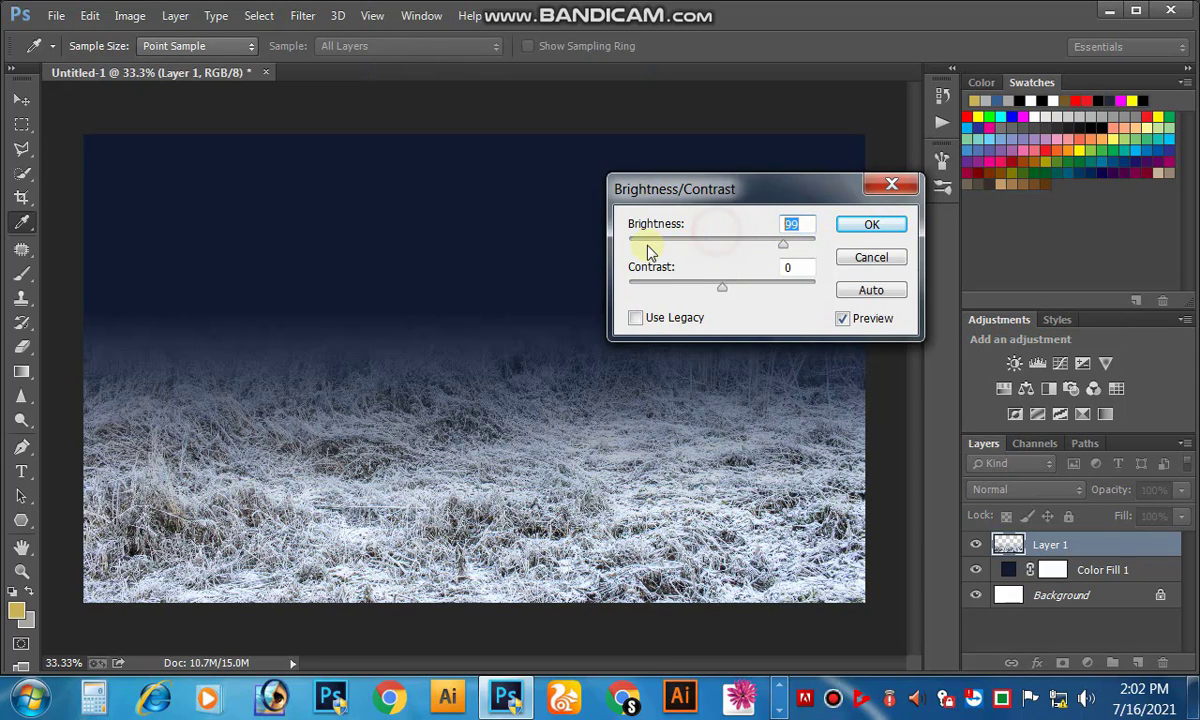
pyautogui.write('-99')
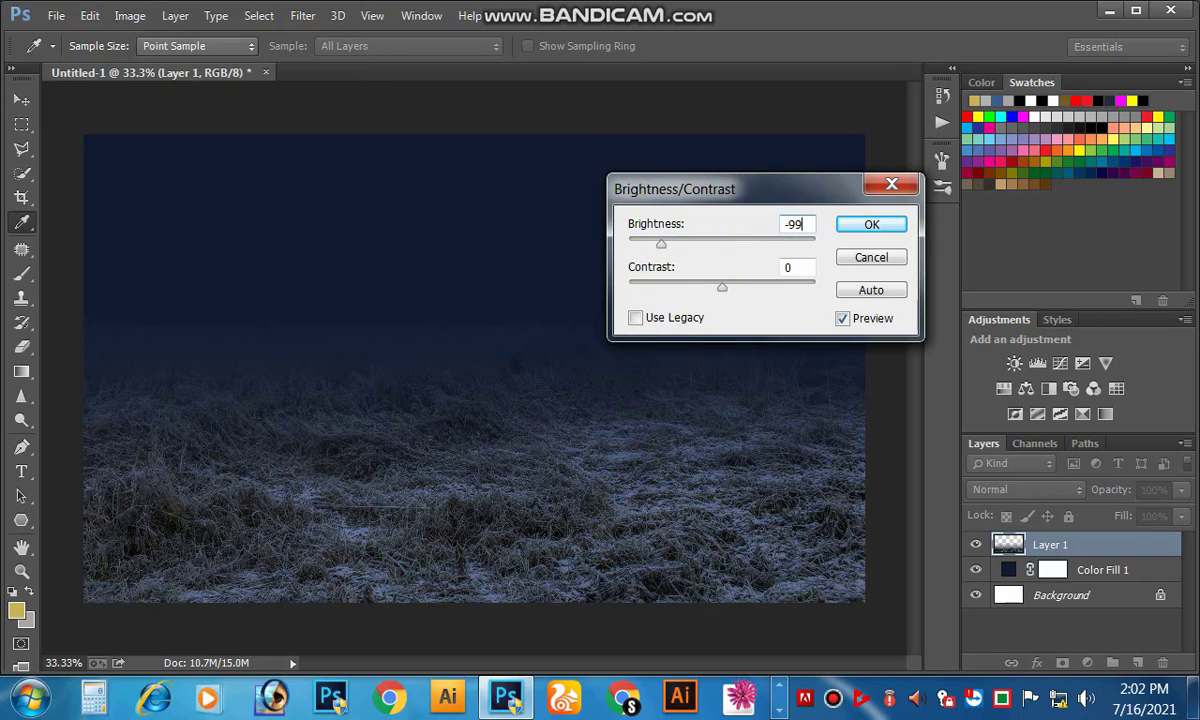
pyautogui.press('Return')
pyautogui.press('v')
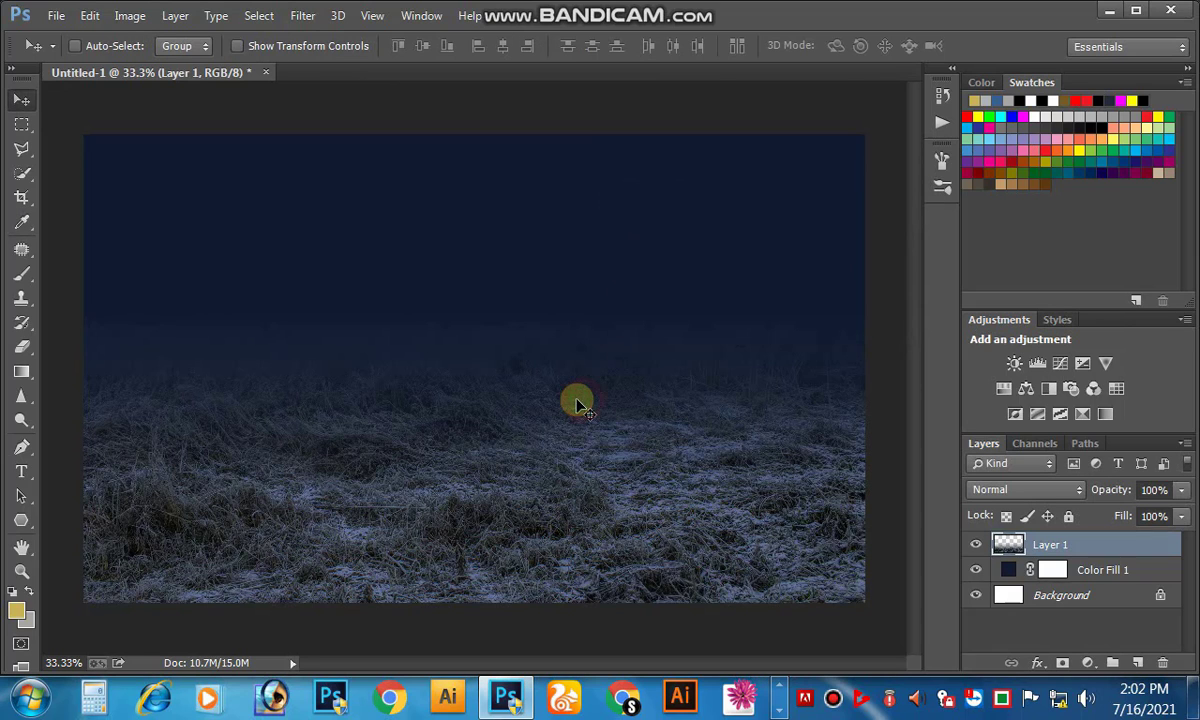
# - Open the winter treeline photo winter_621_by_masyon_db3laiu from New folder (4)
pyautogui.click(56, 20)
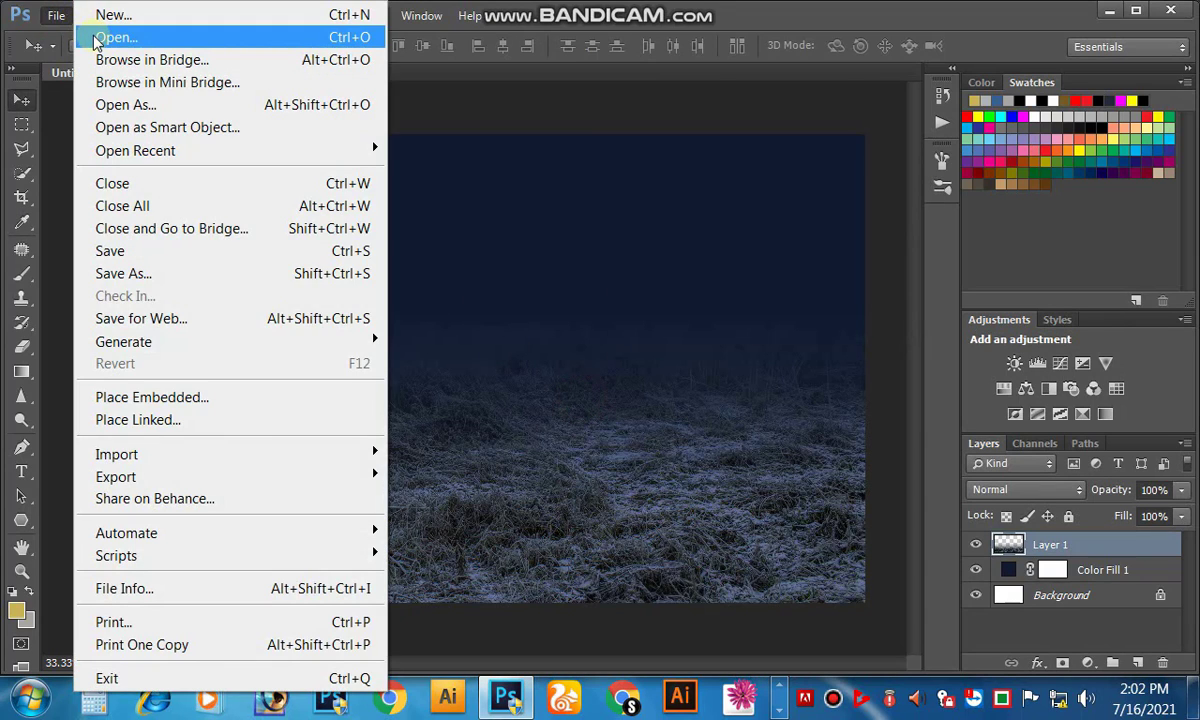
pyautogui.click(80, 38)
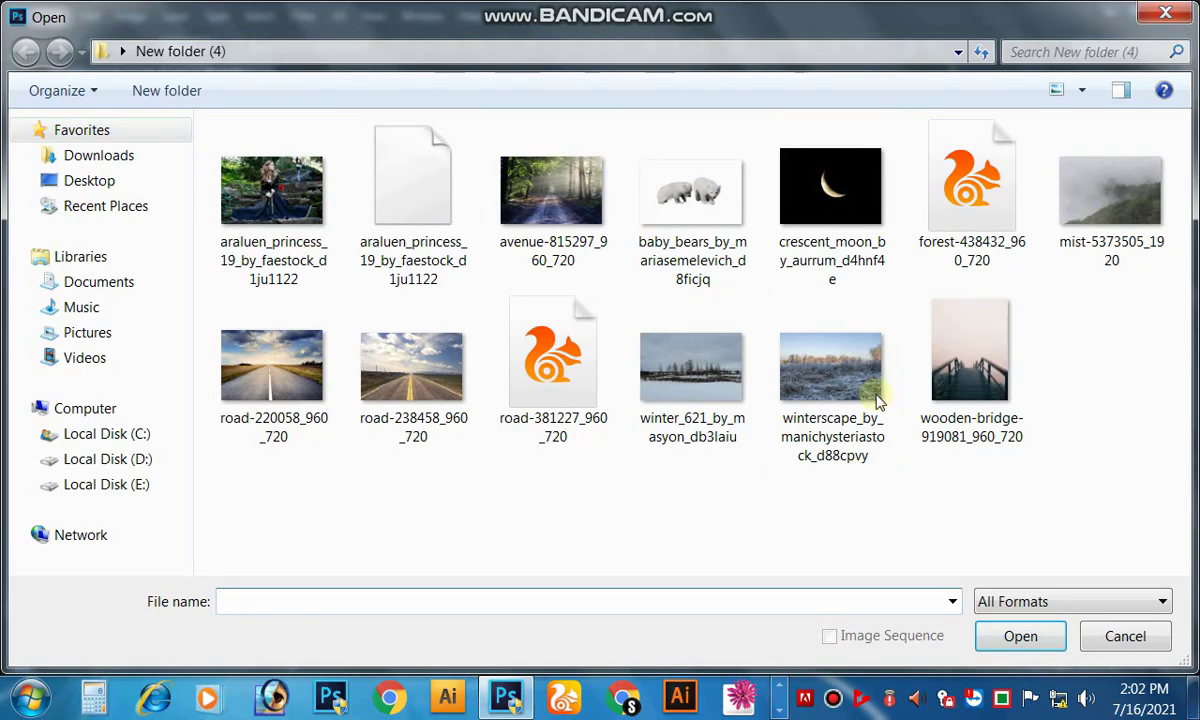
pyautogui.click(692, 372)
pyautogui.click(997, 636)
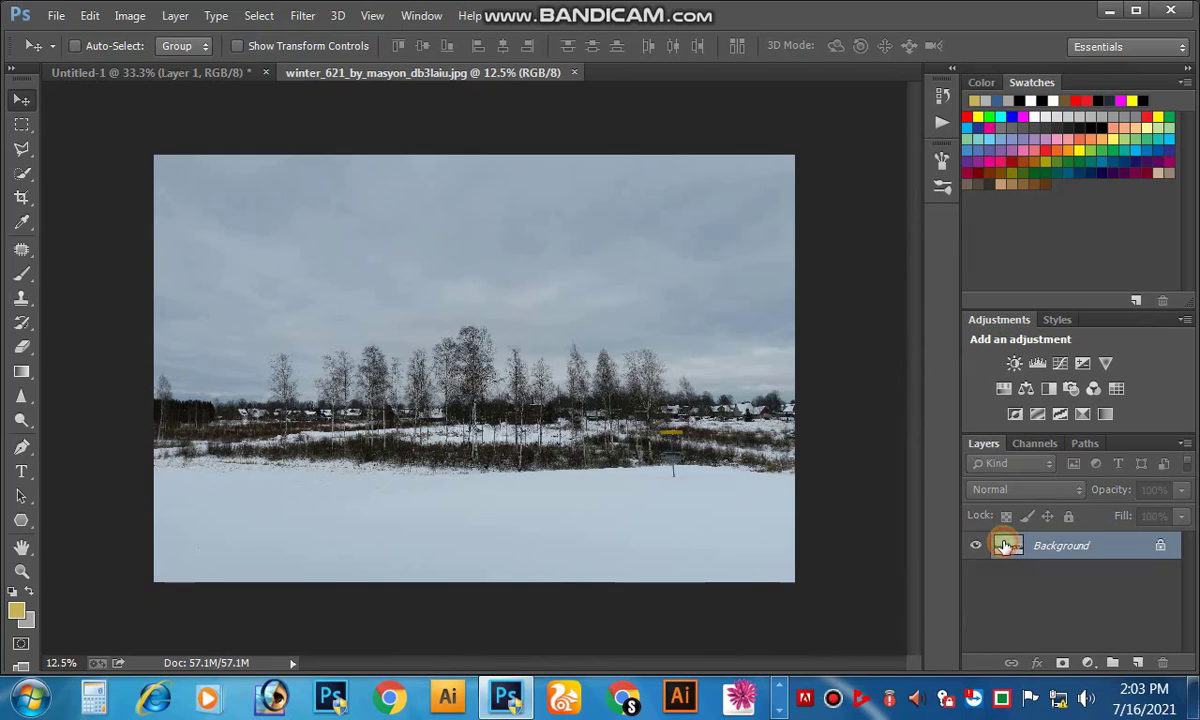
# - Unlock the treeline photo's background, copy it into the Untitled-1 composite as a new layer, and close the source photo without saving
pyautogui.doubleClick(1005, 545)
pyautogui.click(761, 222)
pyautogui.moveTo(536, 348); pyautogui.dragTo(445, 375)
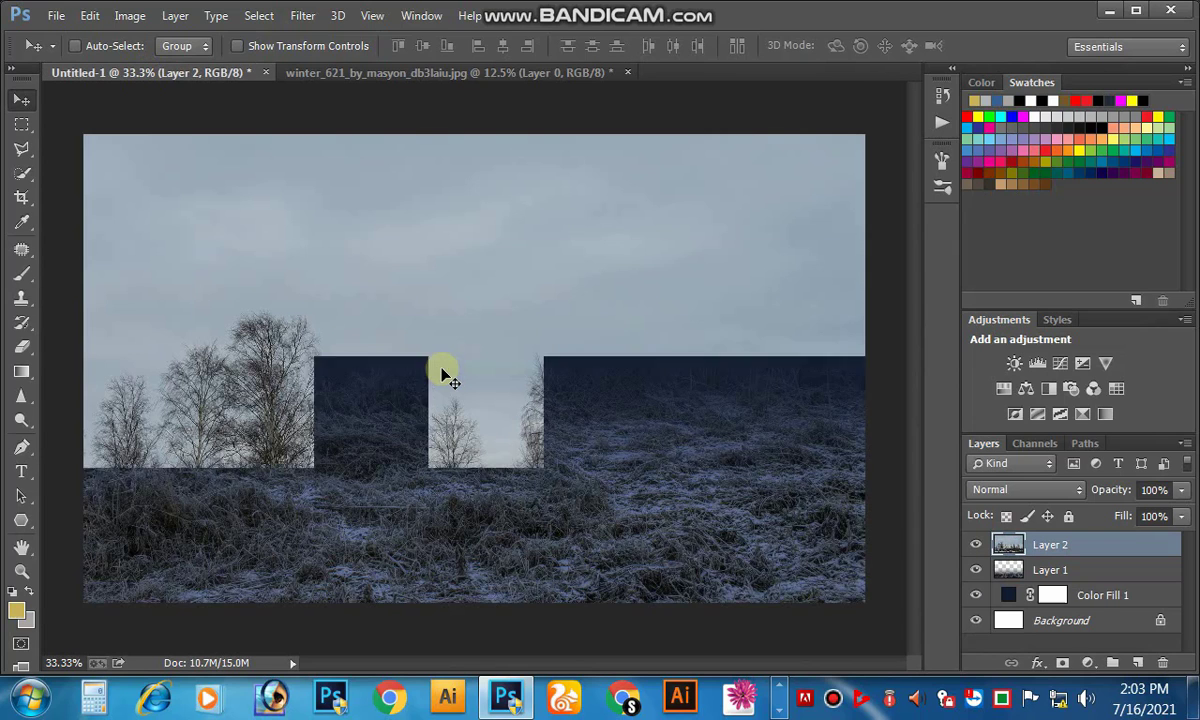
pyautogui.click(567, 75)
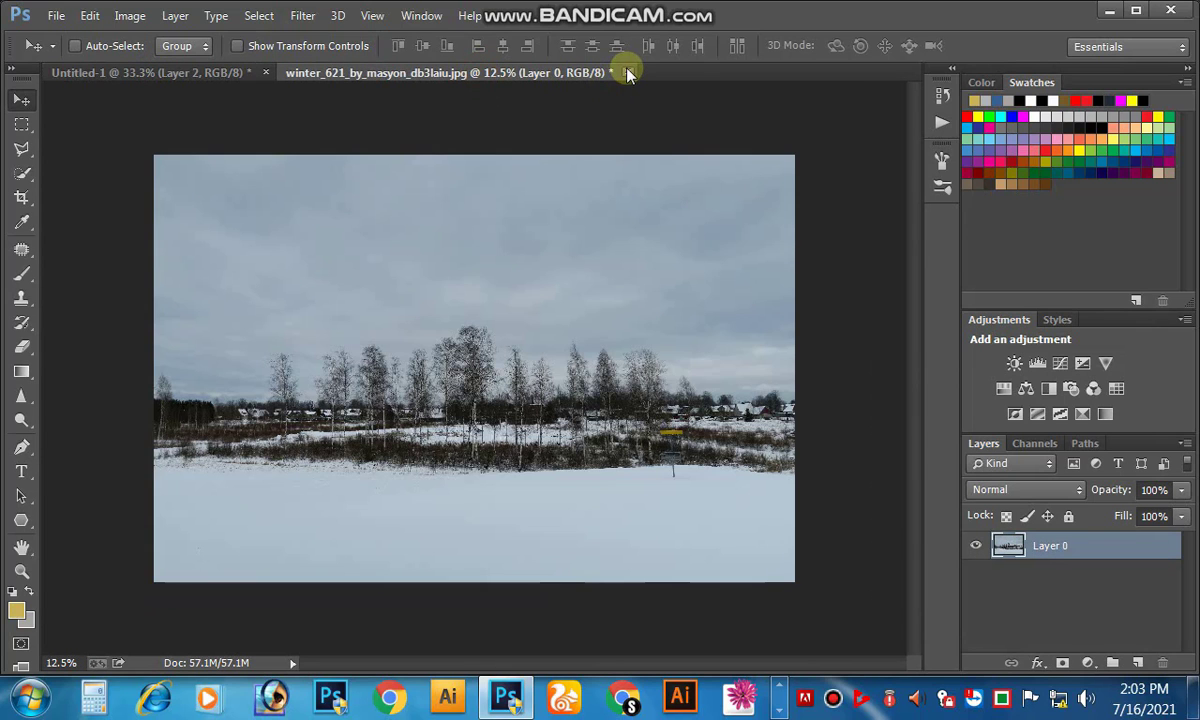
pyautogui.click(628, 73)
pyautogui.click(583, 291)
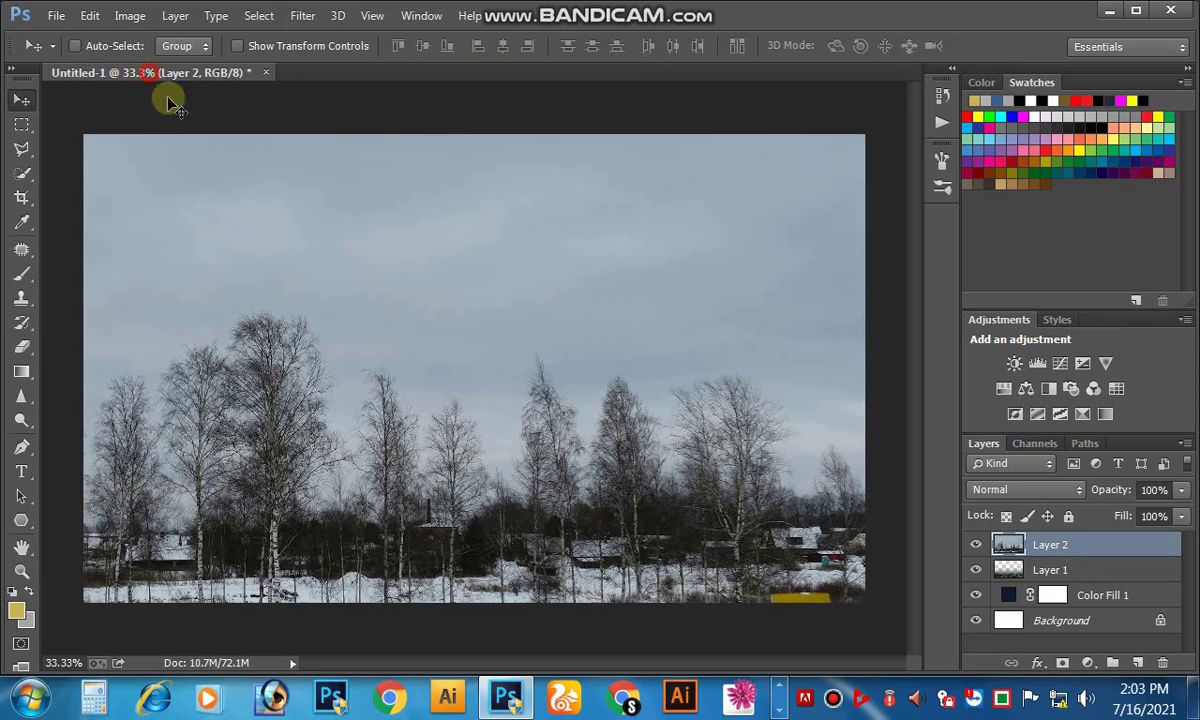
# - Scale the treeline photo to 45.69% width and 41.12% height so it fills the canvas, and apply the transform
pyautogui.hotkey('ctrl', '-')
pyautogui.hotkey('ctrl', '-')
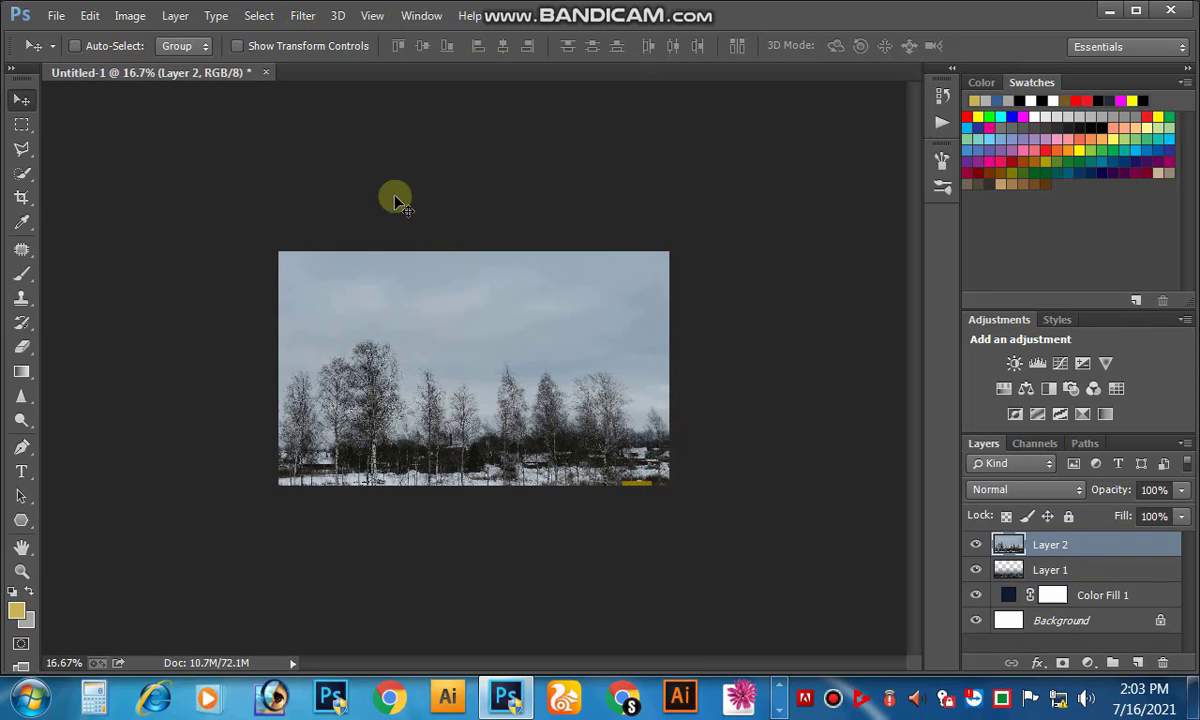
pyautogui.click(90, 16)
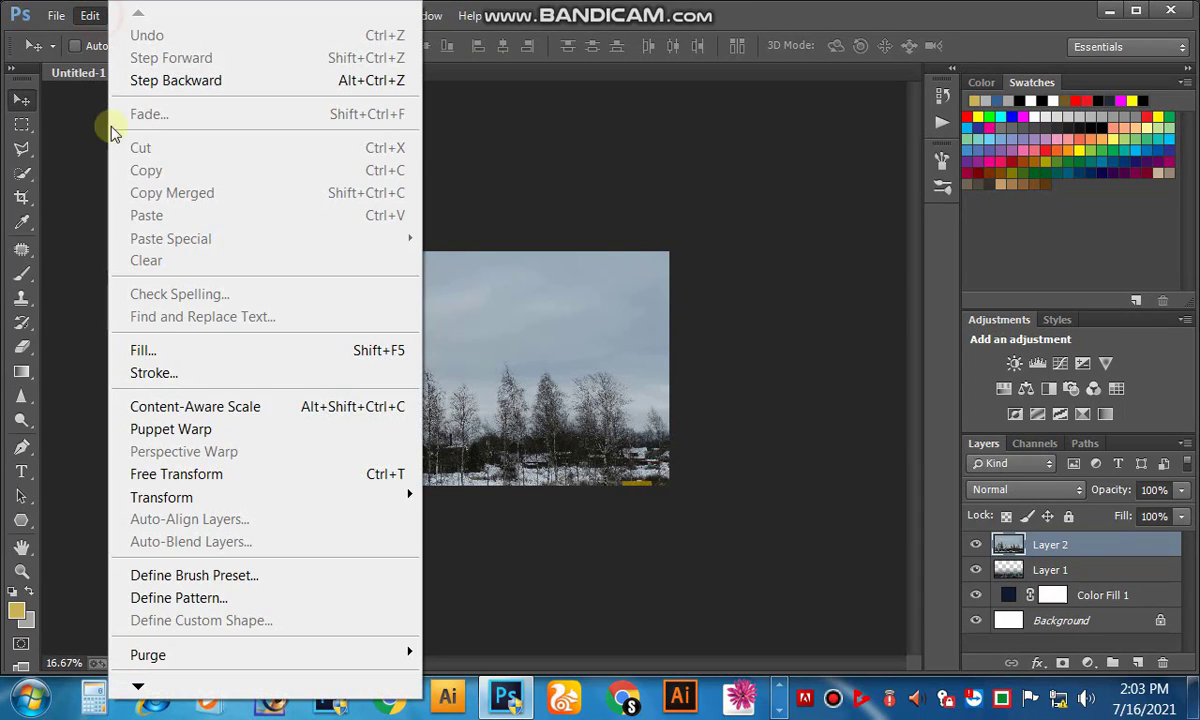
pyautogui.click(210, 485)
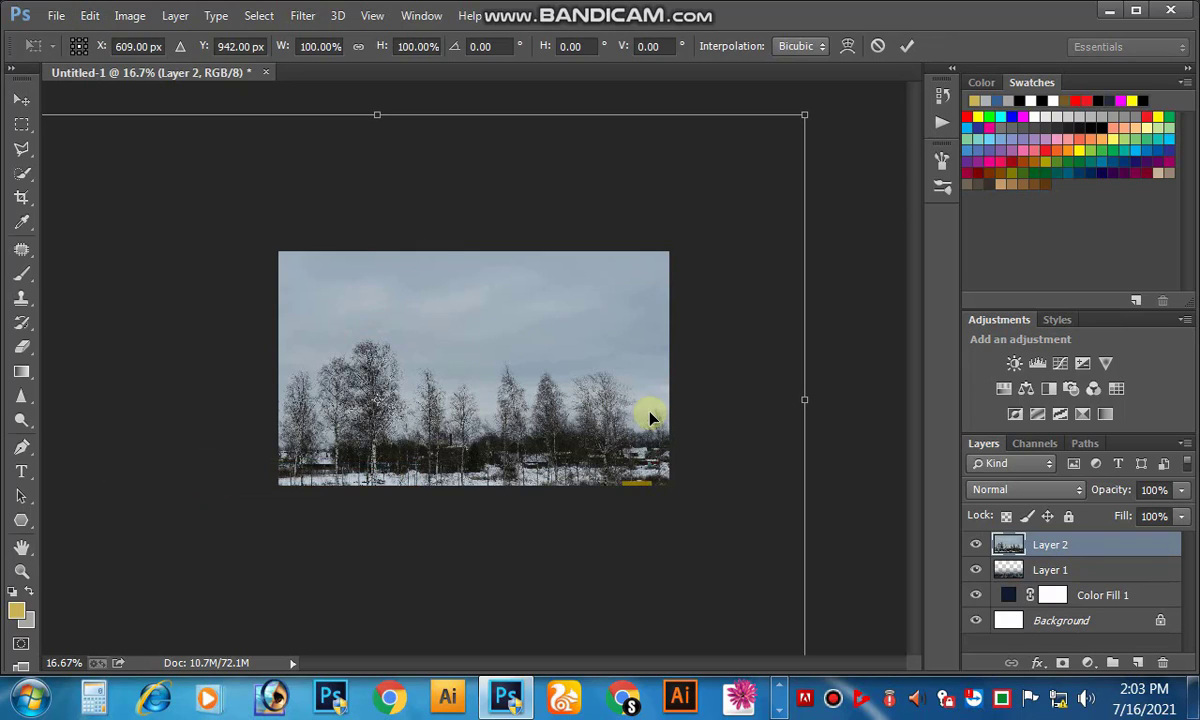
pyautogui.moveTo(328, 317); pyautogui.dragTo(640, 418)
pyautogui.hotkey('ctrl', '-')
pyautogui.hotkey('ctrl', '-')
pyautogui.hotkey('ctrl', '-')
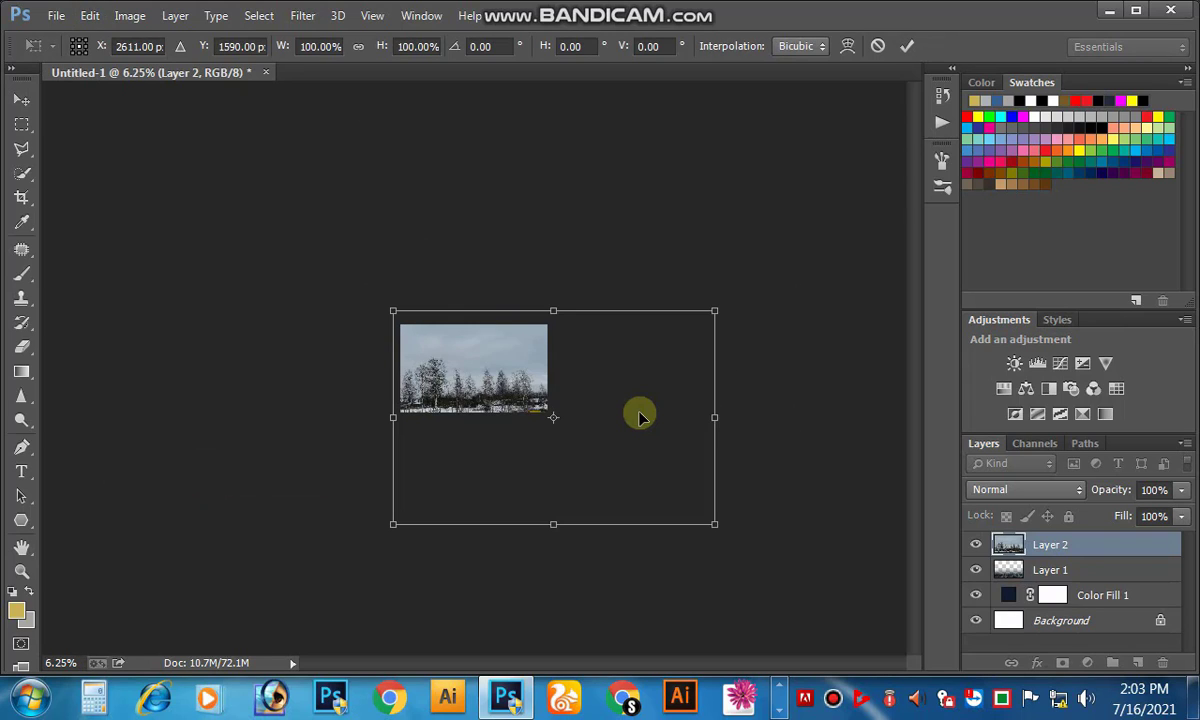
pyautogui.moveTo(714, 523); pyautogui.dragTo(548, 406)
pyautogui.keyDown('ctrl'); pyautogui.click(481, 339); pyautogui.keyUp('ctrl')
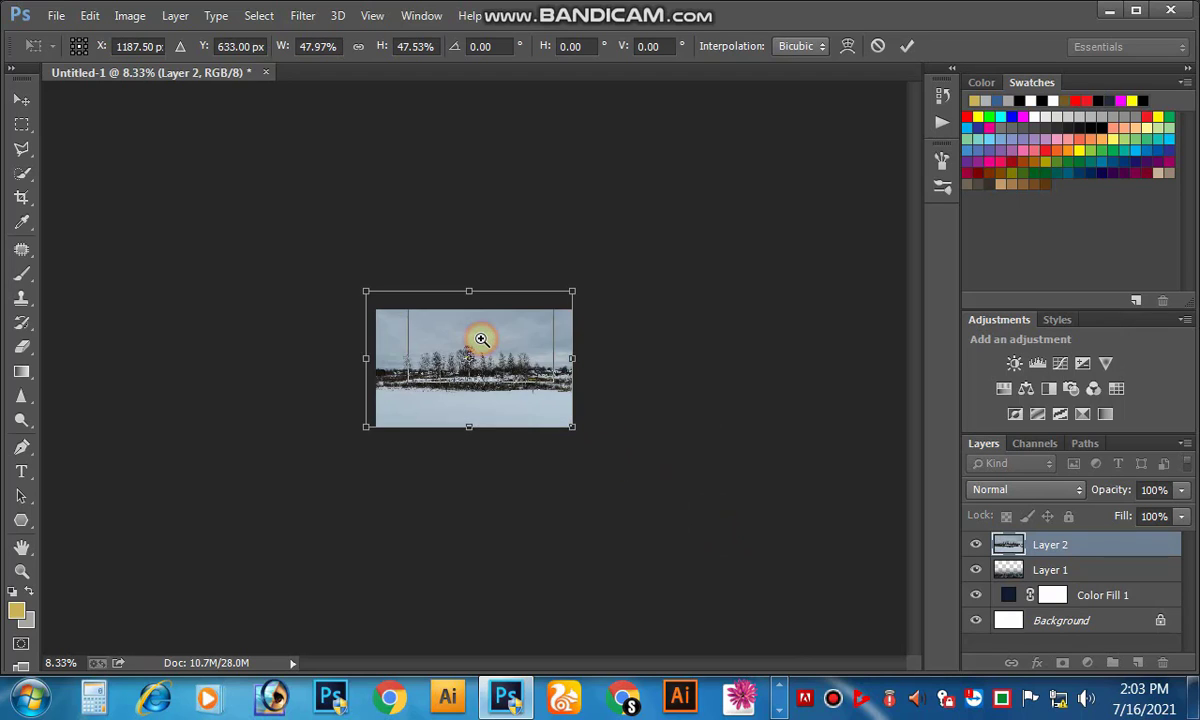
pyautogui.keyDown('ctrl'); pyautogui.click(481, 339); pyautogui.keyUp('ctrl')
pyautogui.keyDown('ctrl'); pyautogui.click(481, 339); pyautogui.keyUp('ctrl')
pyautogui.keyDown('ctrl'); pyautogui.click(481, 339); pyautogui.keyUp('ctrl')
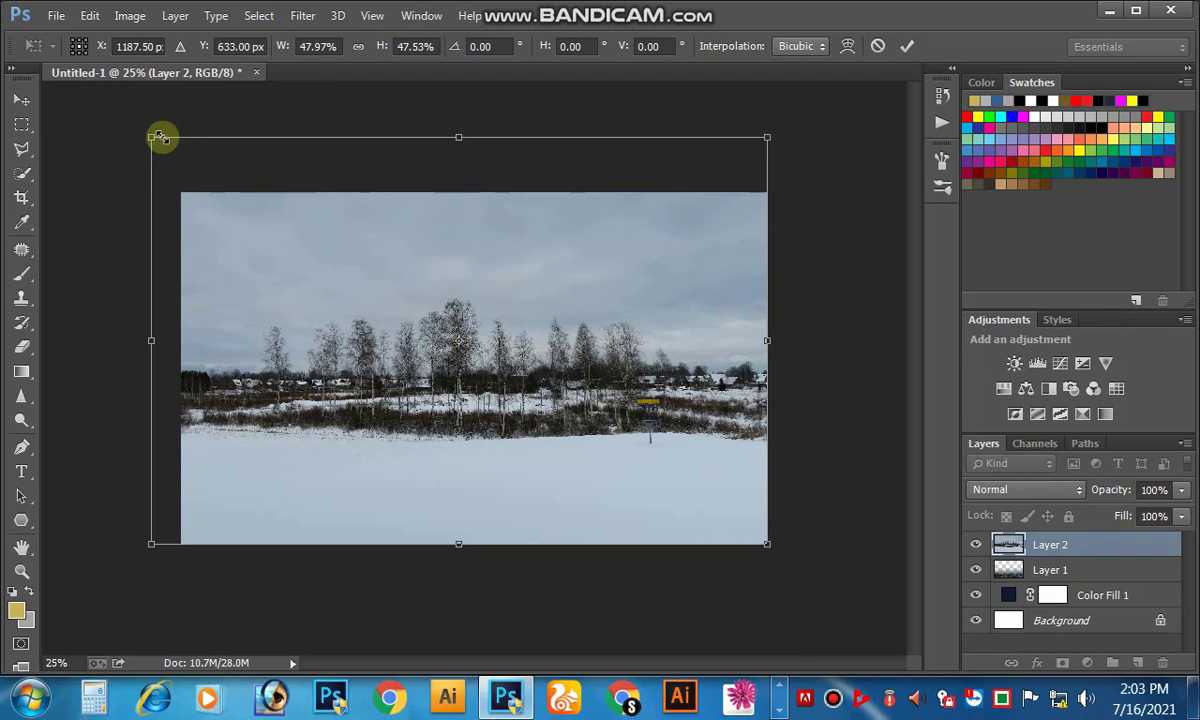
pyautogui.moveTo(185, 190); pyautogui.dragTo(187, 188)
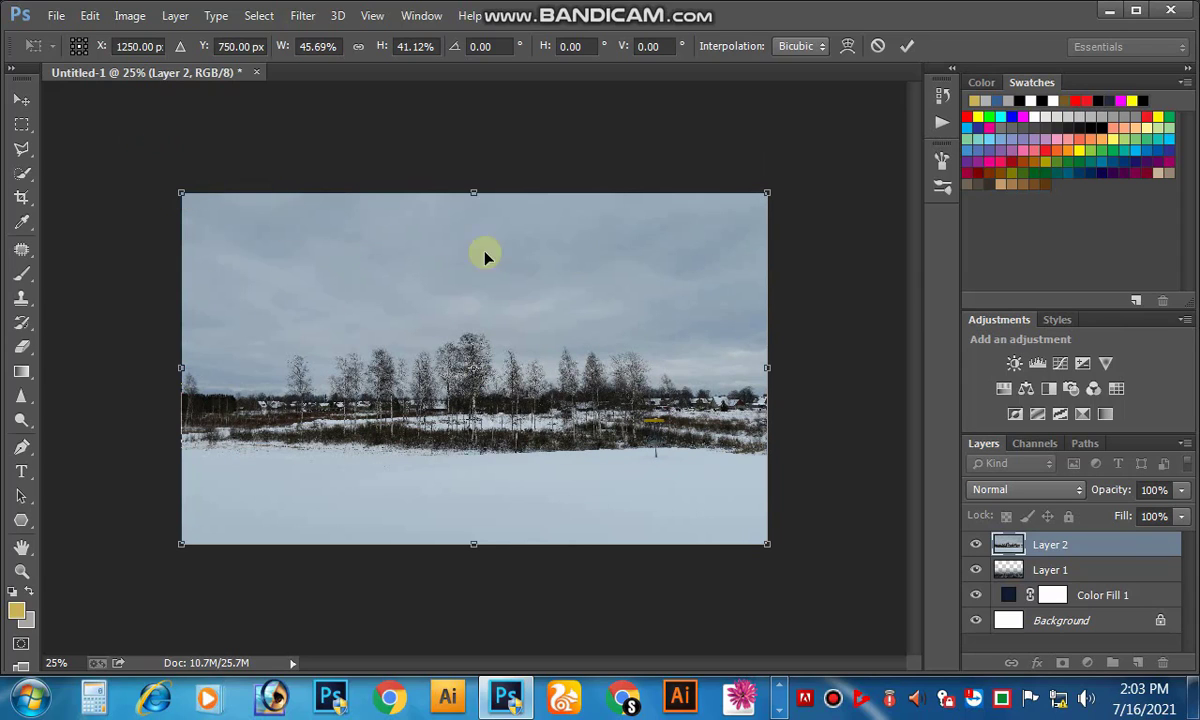
pyautogui.click(901, 49)
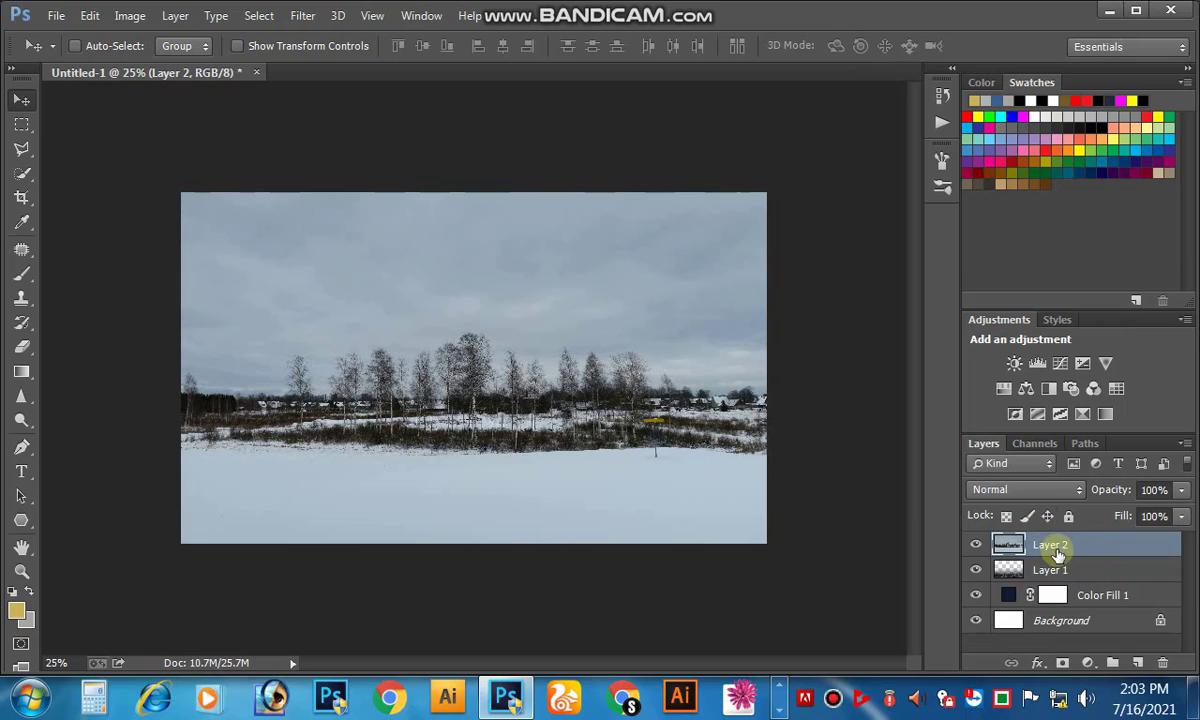
# - Move the treeline layer beneath the grass layer and shift the photo slightly upward behind the field
pyautogui.moveTo(1063, 547); pyautogui.dragTo(1058, 571)
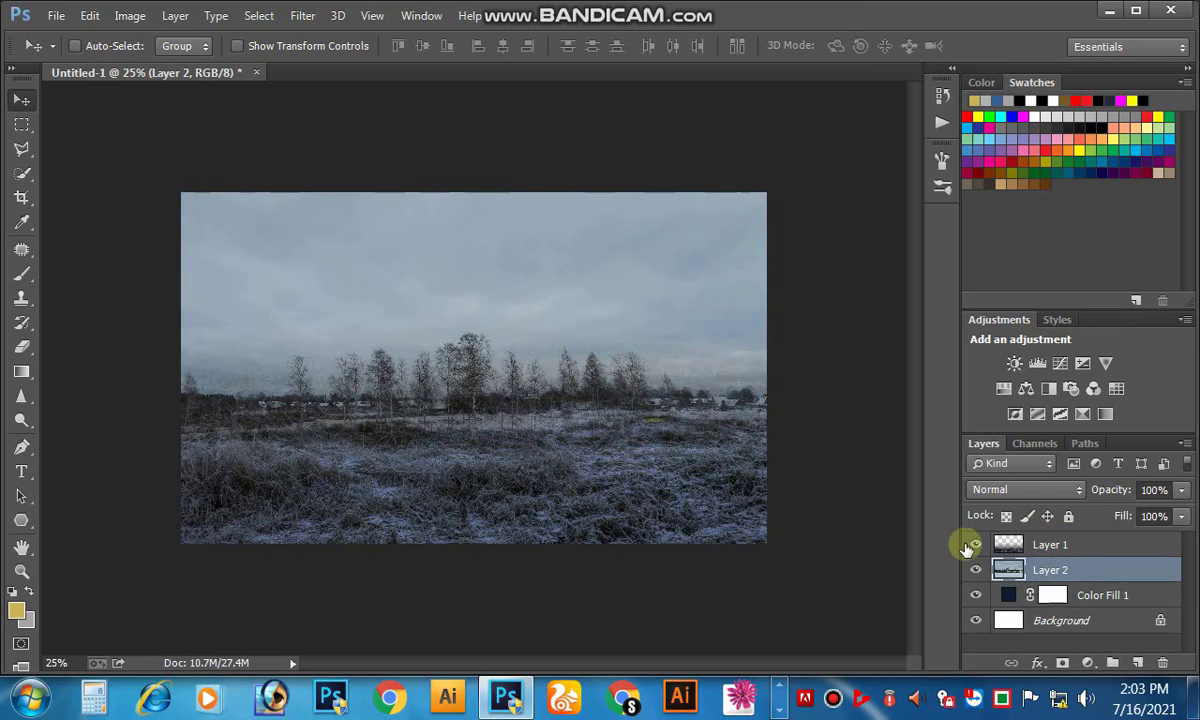
pyautogui.moveTo(603, 326); pyautogui.dragTo(603, 318)
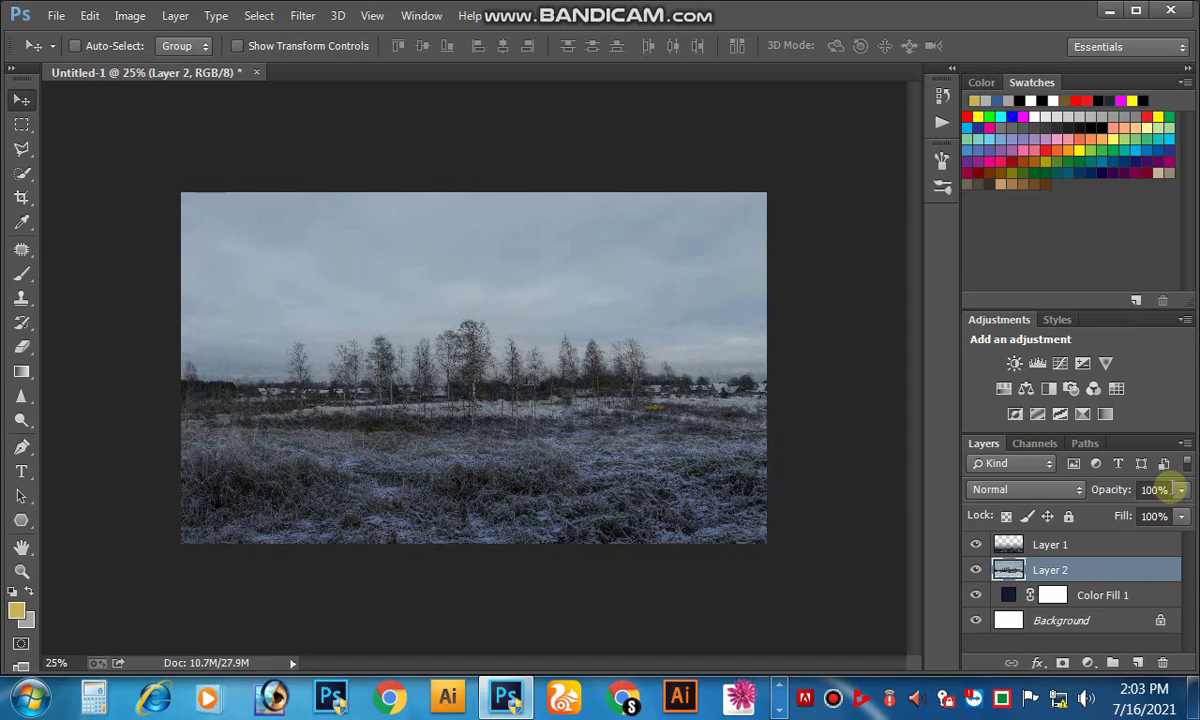
# - Reduce the treeline layer's opacity to 28% and nudge the trees slightly upward above the grass
pyautogui.click(1184, 491)
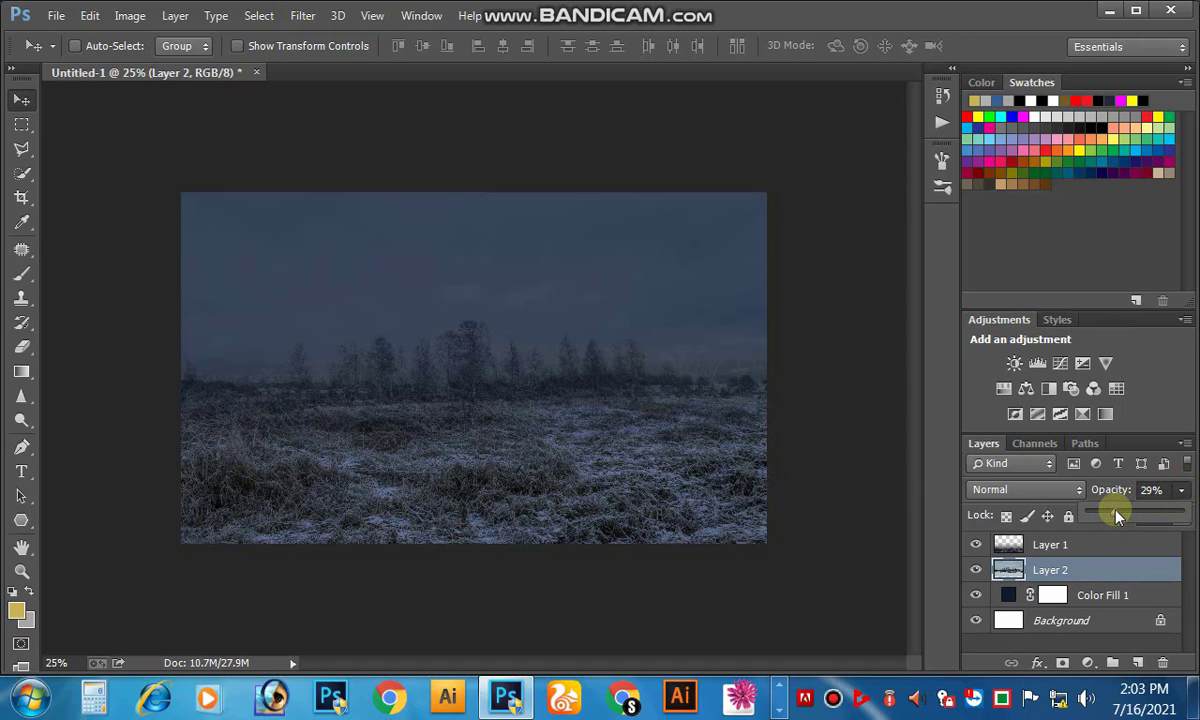
pyautogui.moveTo(1117, 515); pyautogui.dragTo(1116, 514)
pyautogui.click(549, 354)
pyautogui.moveTo(549, 355); pyautogui.dragTo(549, 351)
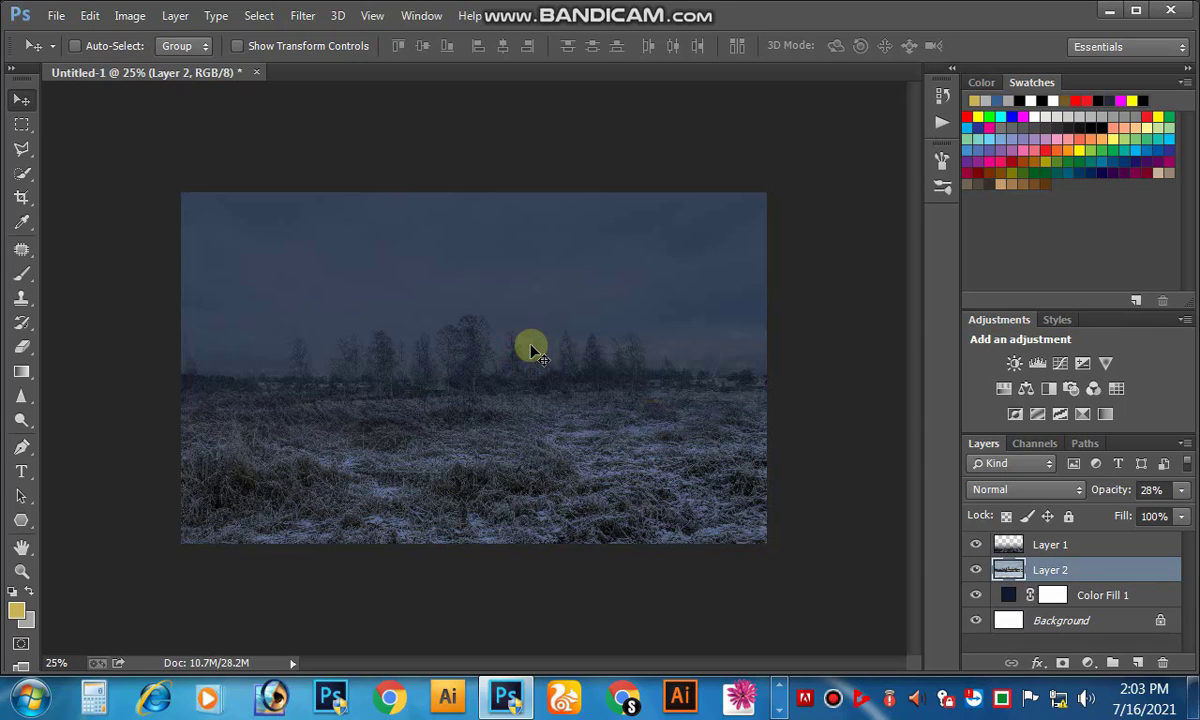
pyautogui.keyDown('ctrl'); pyautogui.click(537, 329); pyautogui.keyUp('ctrl')
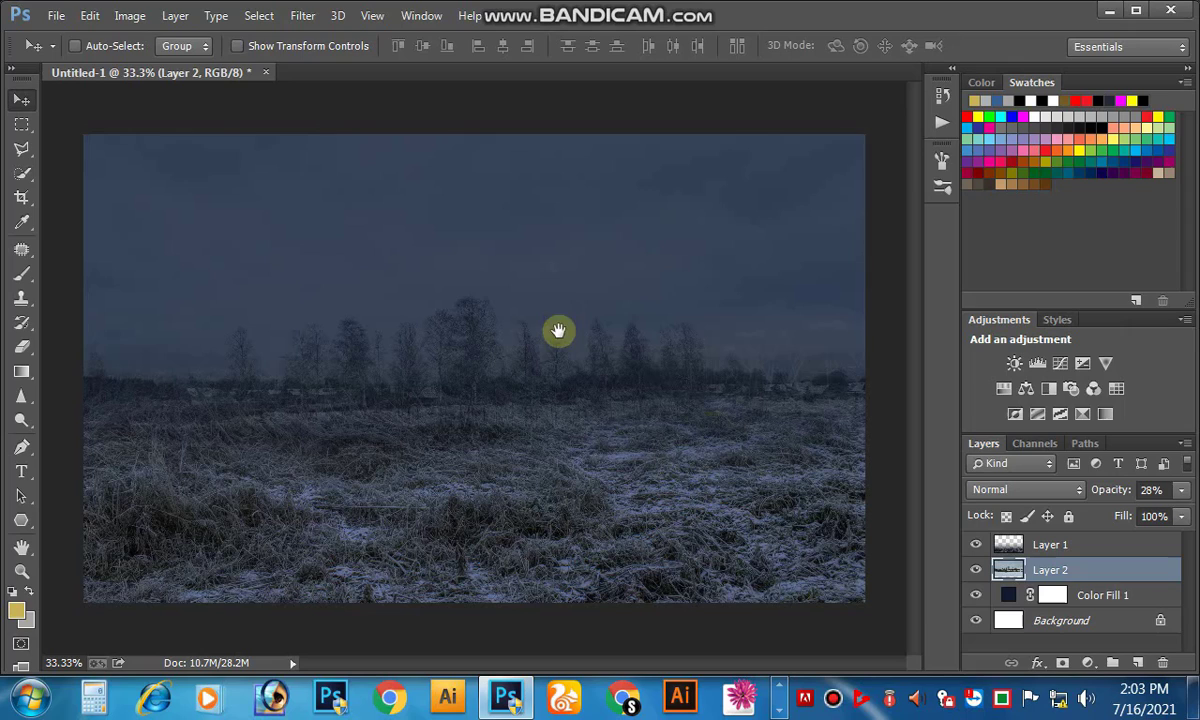
# - Open the crescent moon photo crescent_moon_by_aurrum_d4hnf4e from New folder (4)
pyautogui.click(56, 16)
pyautogui.click(112, 37)
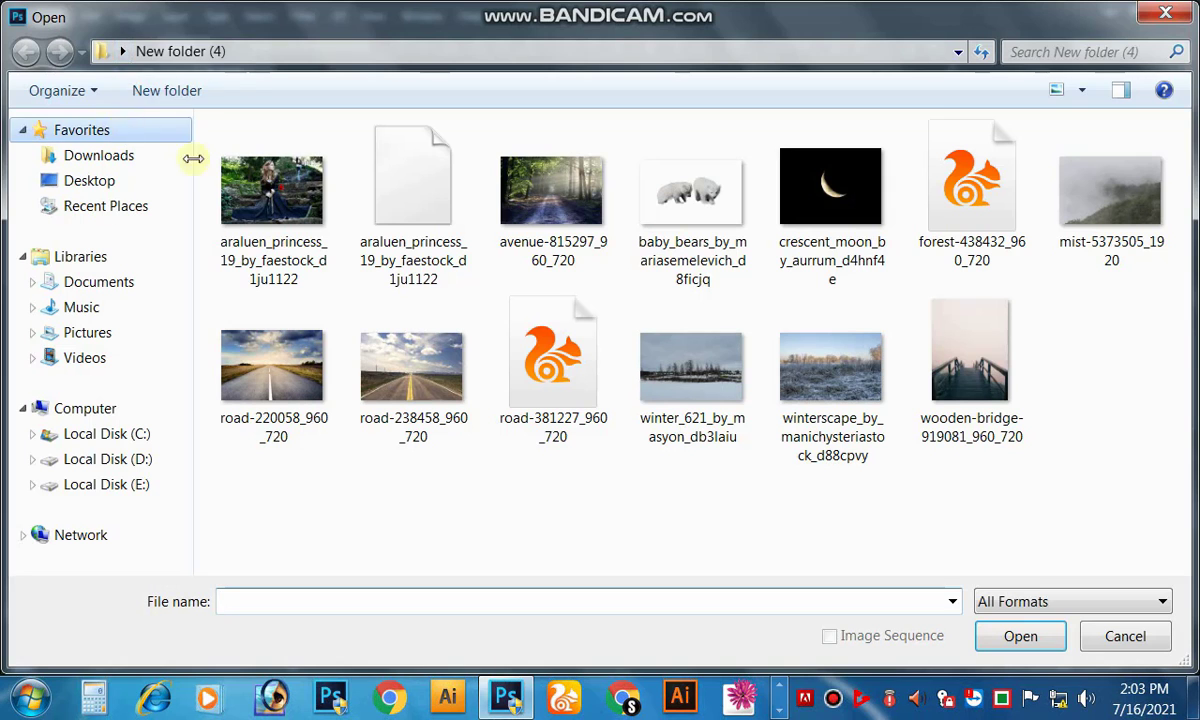
pyautogui.click(831, 284)
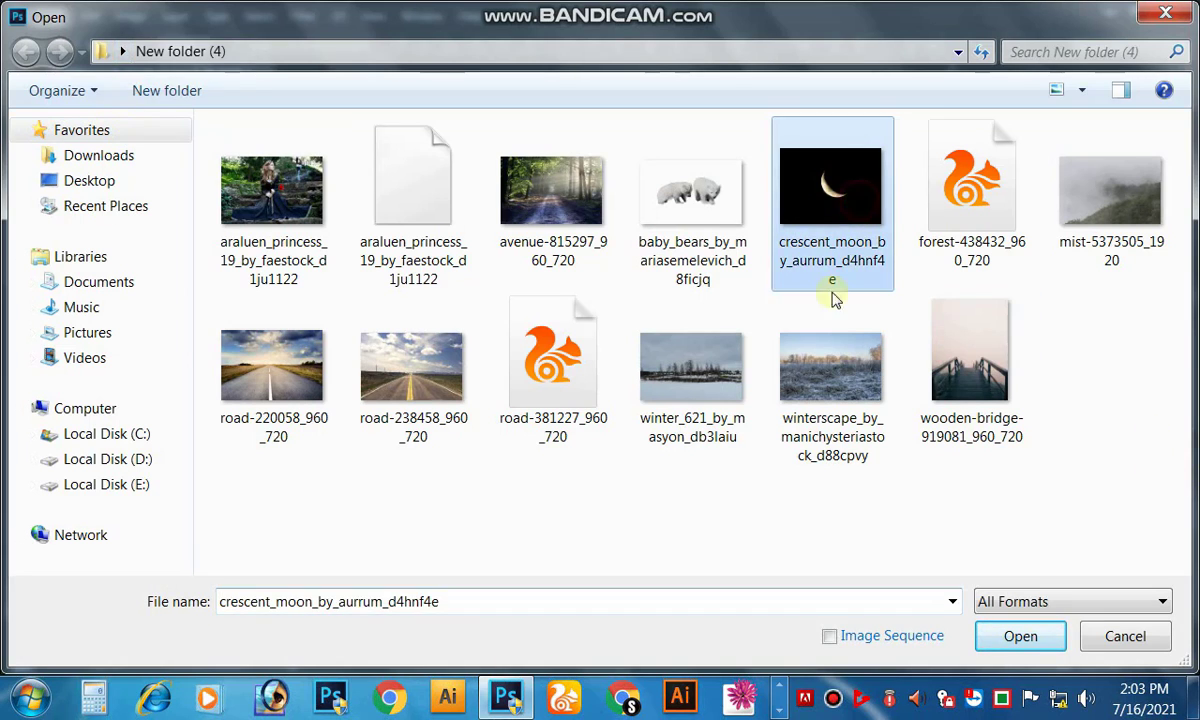
pyautogui.click(1013, 637)
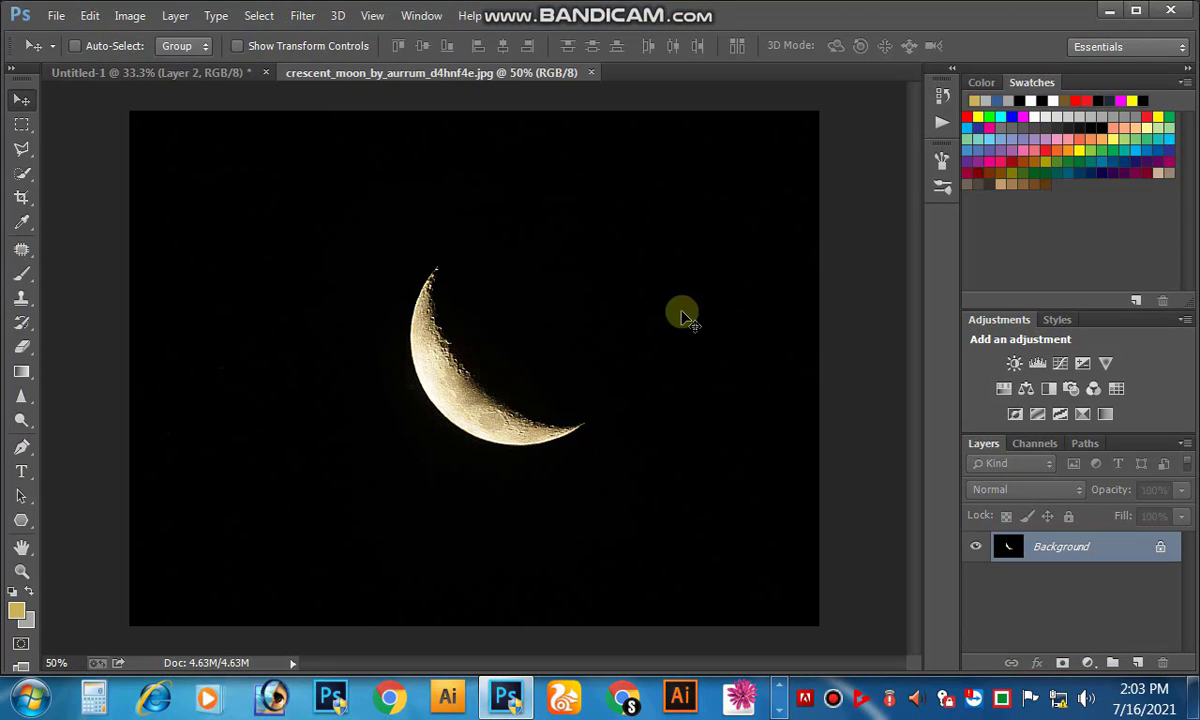
# - Cut a large rectangular area around the crescent moon out of its photo, and close that photo without saving
pyautogui.click(22, 124)
pyautogui.moveTo(241, 154)
pyautogui.mouseDown()
pyautogui.moveTo(753, 573)
pyautogui.moveTo(755, 590)
pyautogui.mouseUp()
pyautogui.press('BackSpace')
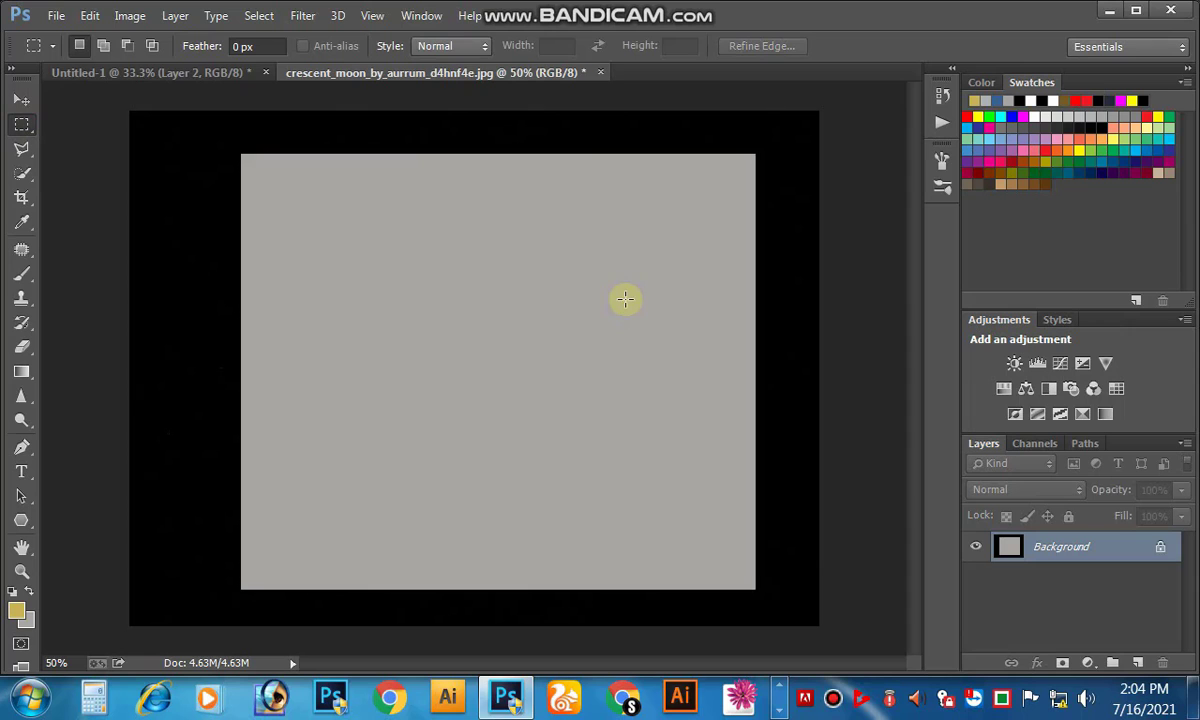
pyautogui.click(600, 76)
pyautogui.click(567, 290)
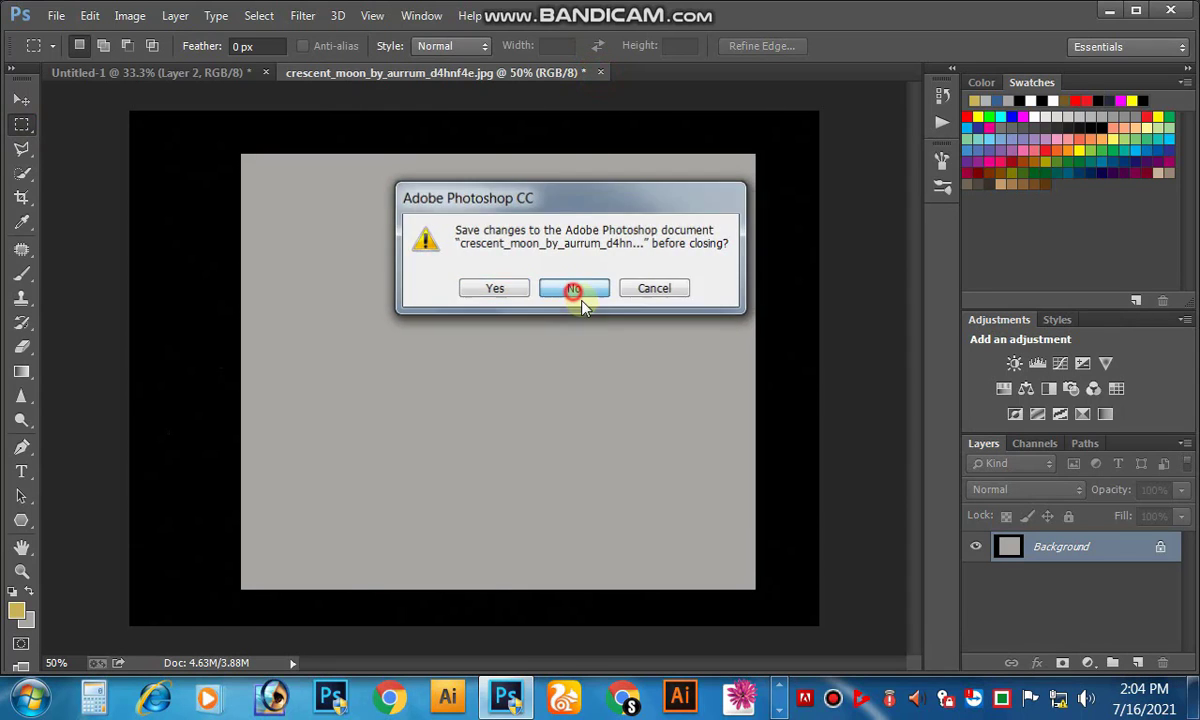
# - Paste the moon into the composite, raise its layer above the grass layer, and place it in the upper-left sky
pyautogui.hotkey('ctrl', 'v')
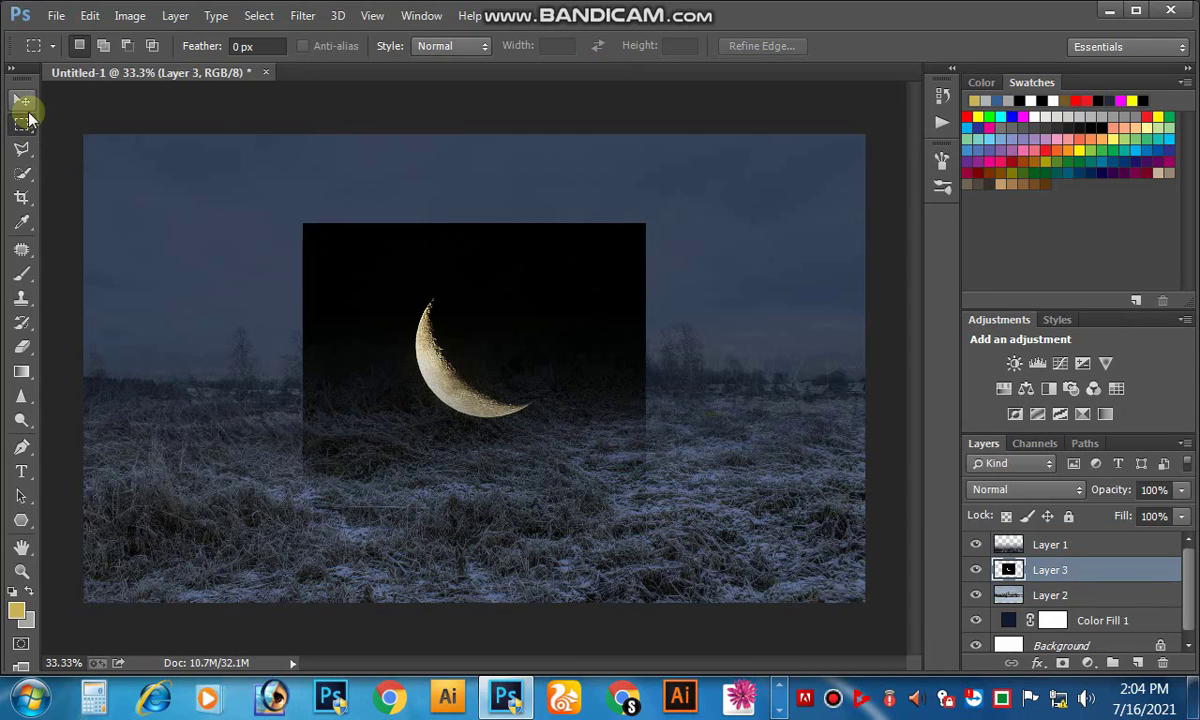
pyautogui.click(21, 100)
pyautogui.moveTo(1063, 573); pyautogui.dragTo(1045, 544)
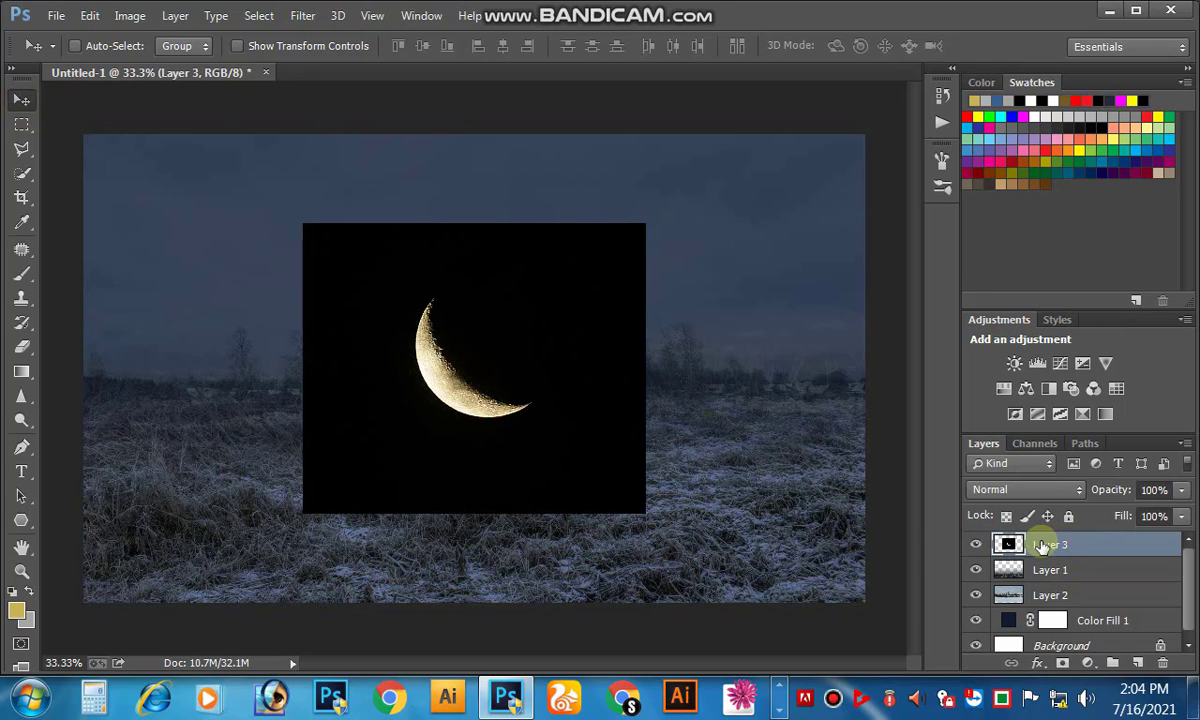
pyautogui.moveTo(452, 362); pyautogui.dragTo(255, 269)
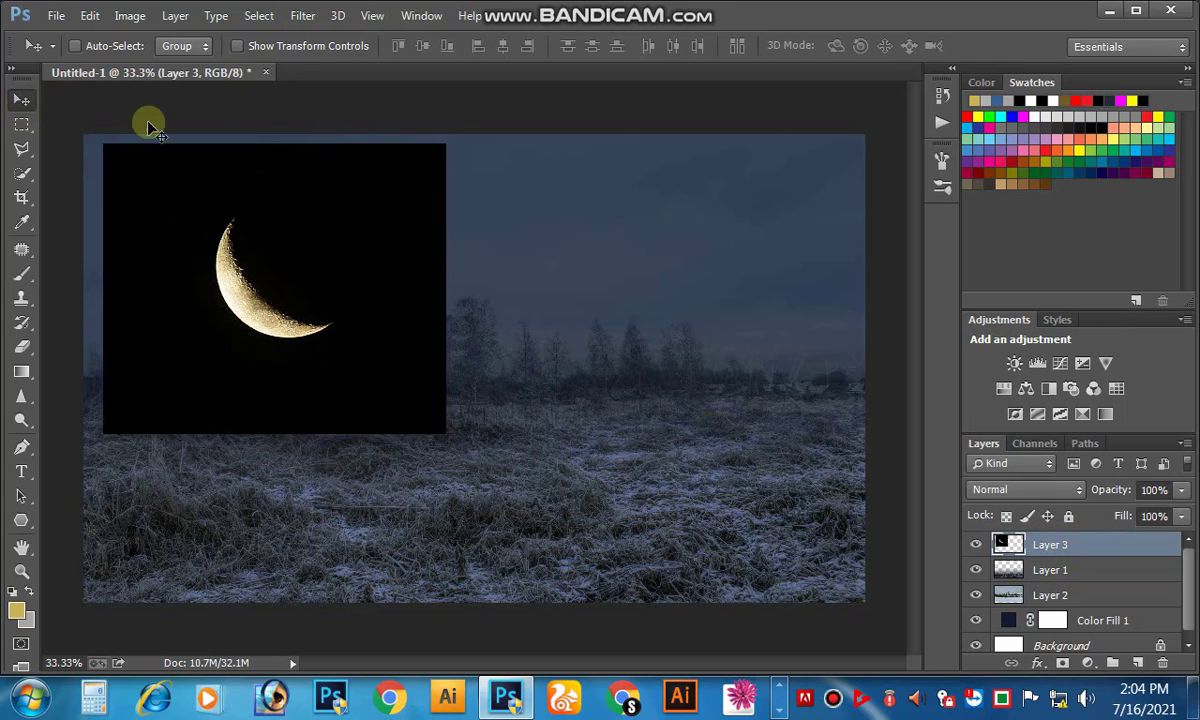
# - Scale the moon layer down to about 81% width and 80% height, and reposition it in the upper-left sky
pyautogui.click(90, 15)
pyautogui.click(196, 472)
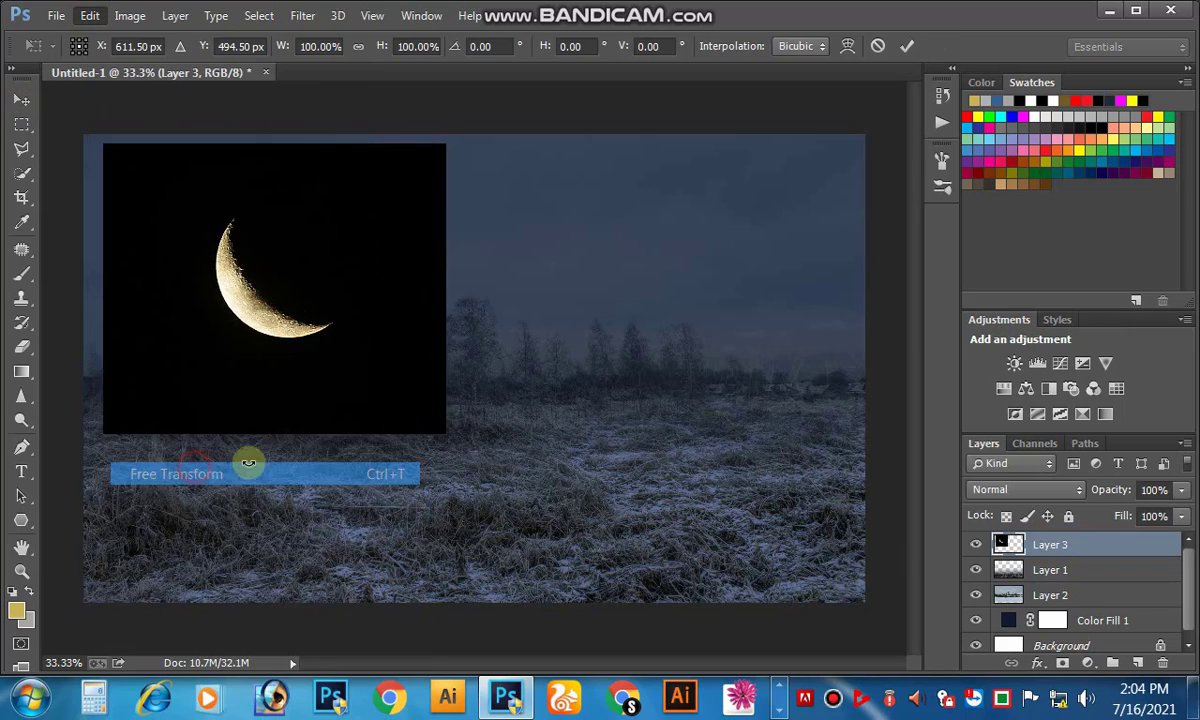
pyautogui.moveTo(441, 432); pyautogui.dragTo(378, 375)
pyautogui.moveTo(289, 287); pyautogui.dragTo(281, 278)
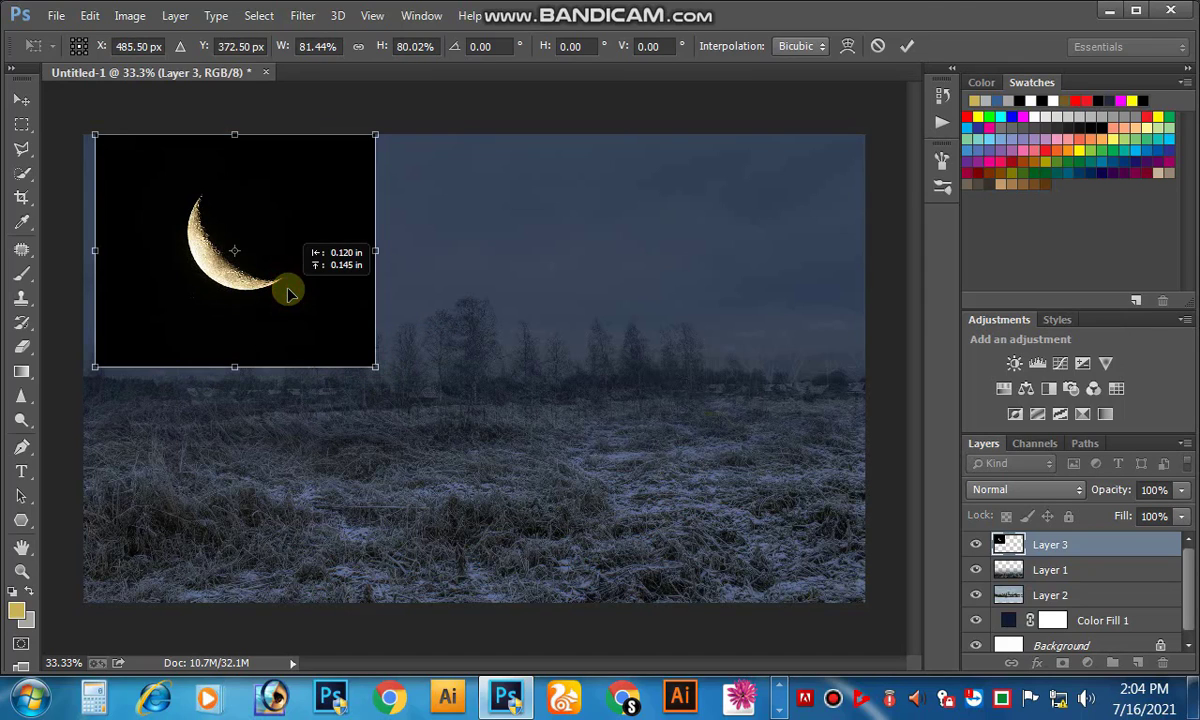
pyautogui.press('Return')
pyautogui.moveTo(319, 236); pyautogui.dragTo(322, 250)
# - Set the moon layer's blend mode to Screen and shift the moon slightly up and to the left
pyautogui.click(1000, 489)
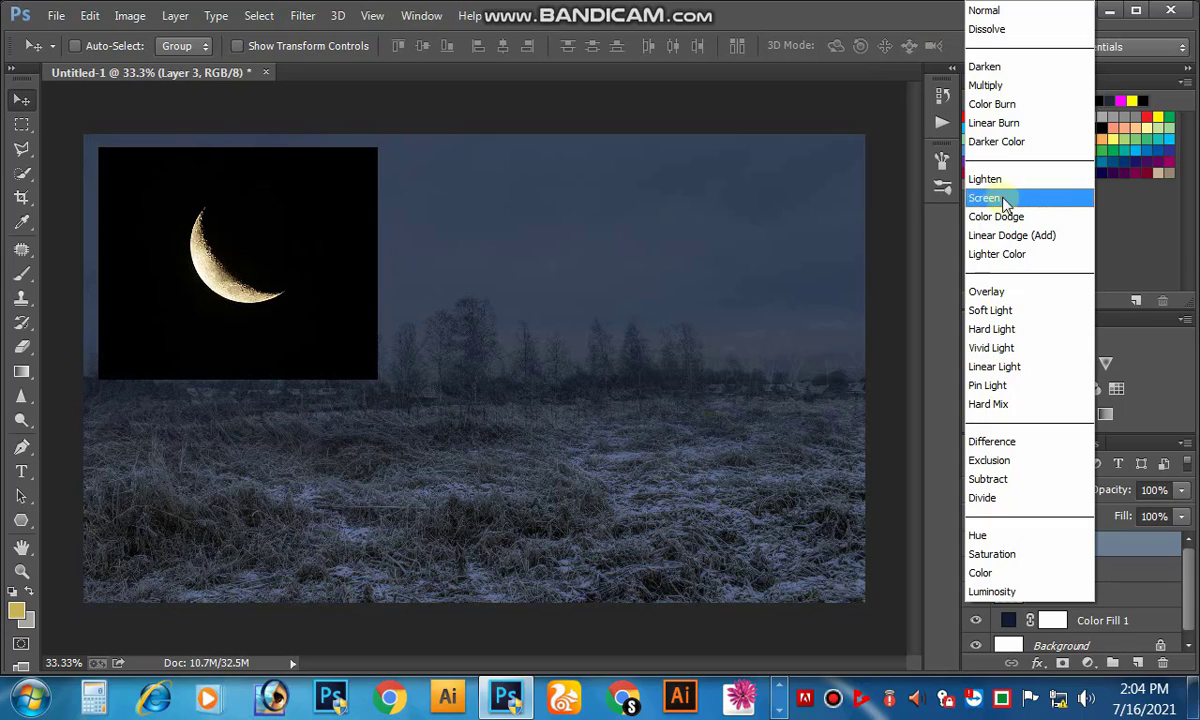
pyautogui.click(985, 199)
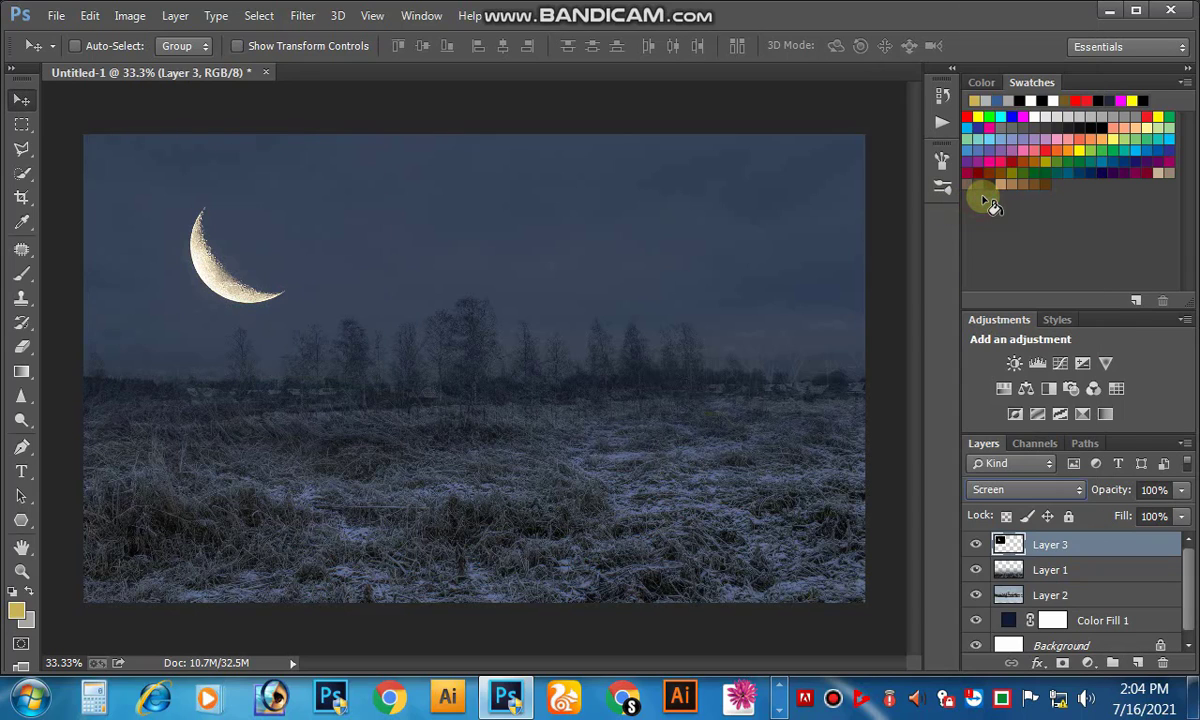
pyautogui.moveTo(325, 315); pyautogui.dragTo(263, 287)
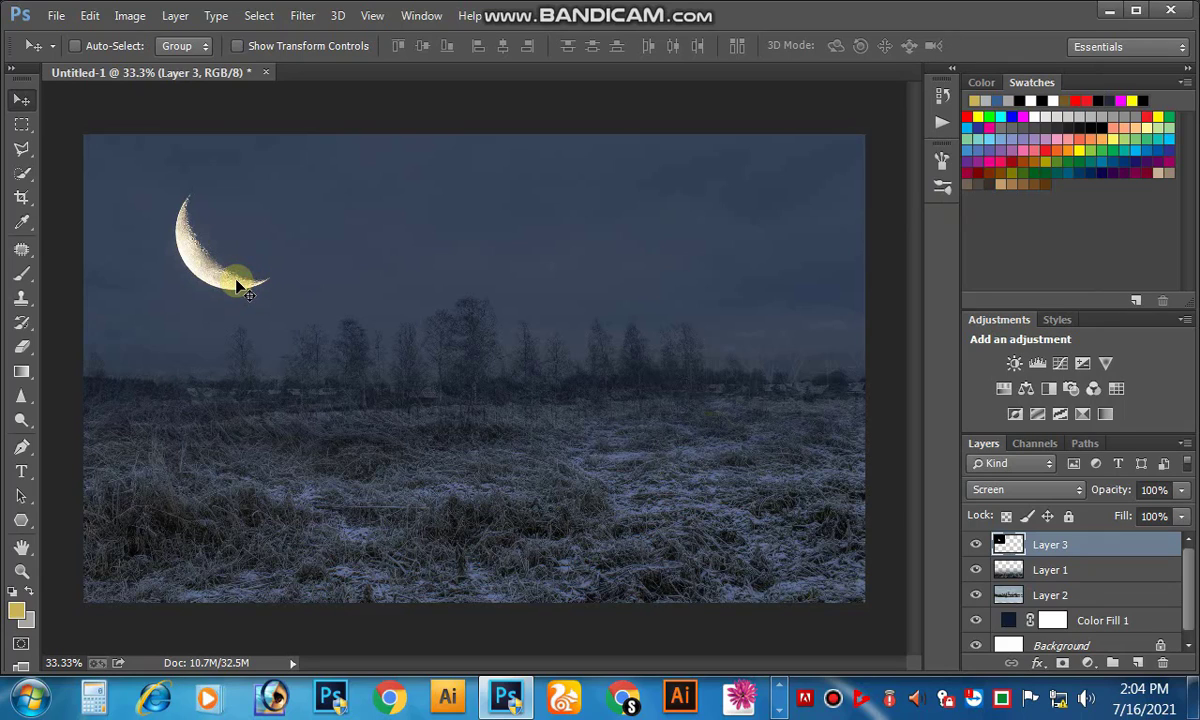
# - Add a new layer above the moon layer and name it Light
pyautogui.click(1136, 663)
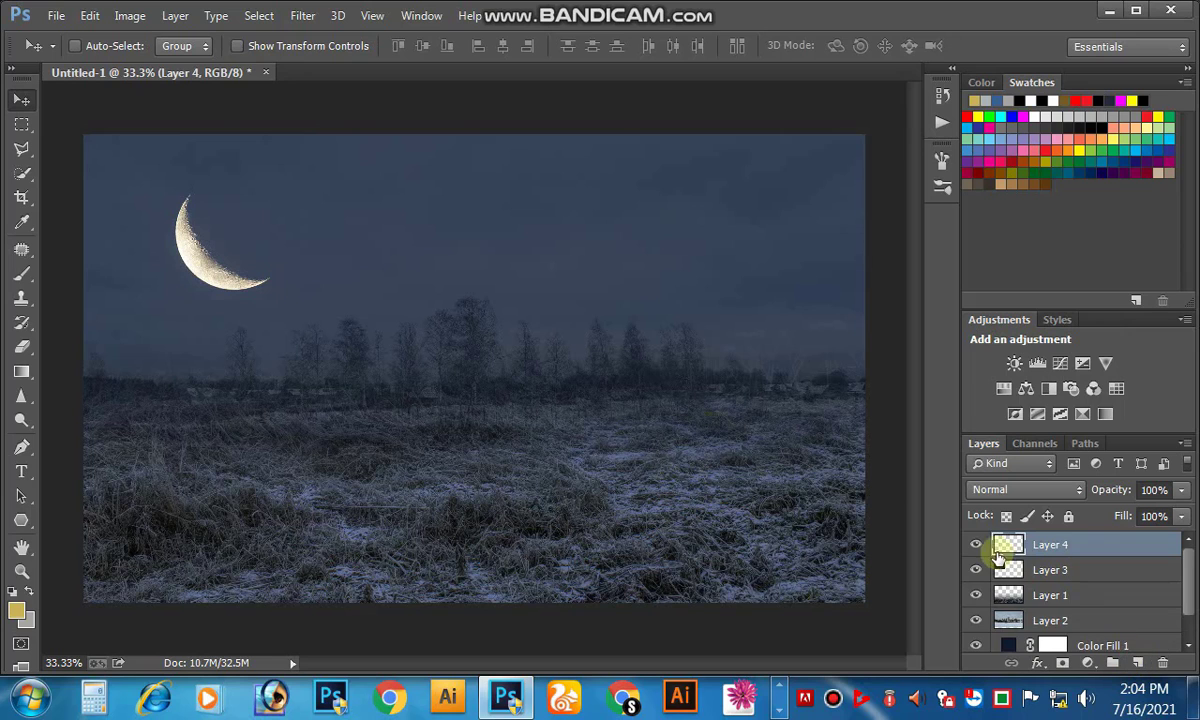
pyautogui.doubleClick(1081, 550)
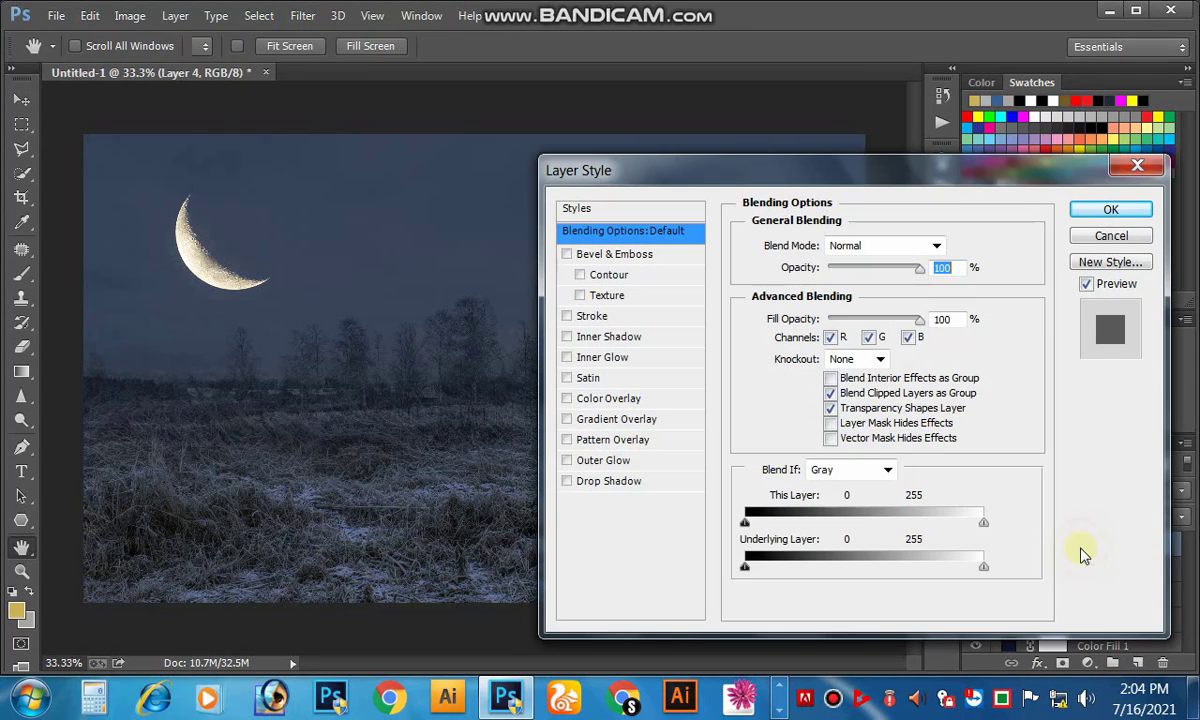
pyautogui.click(1100, 236)
pyautogui.doubleClick(1048, 544)
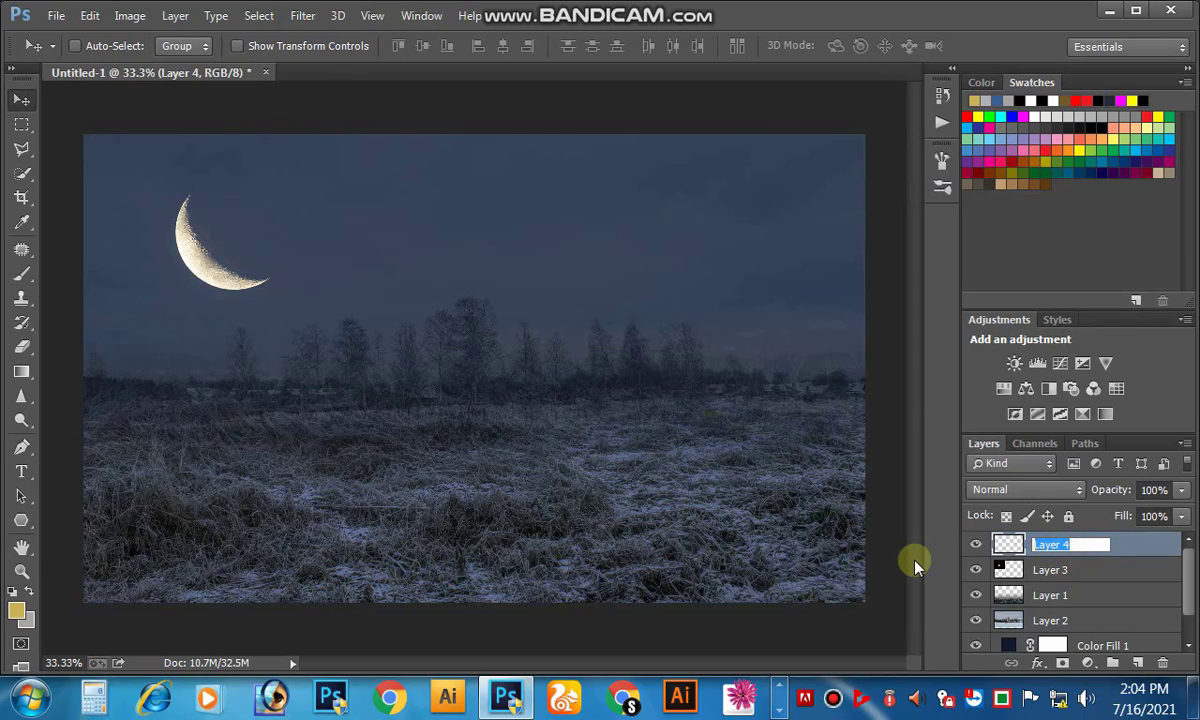
pyautogui.write('l')
pyautogui.press('BackSpace')
pyautogui.write('Light')
# - Set the foreground colour to ccb35a and ready the soft round Brush for painting on the Light layer
pyautogui.click(18, 276)
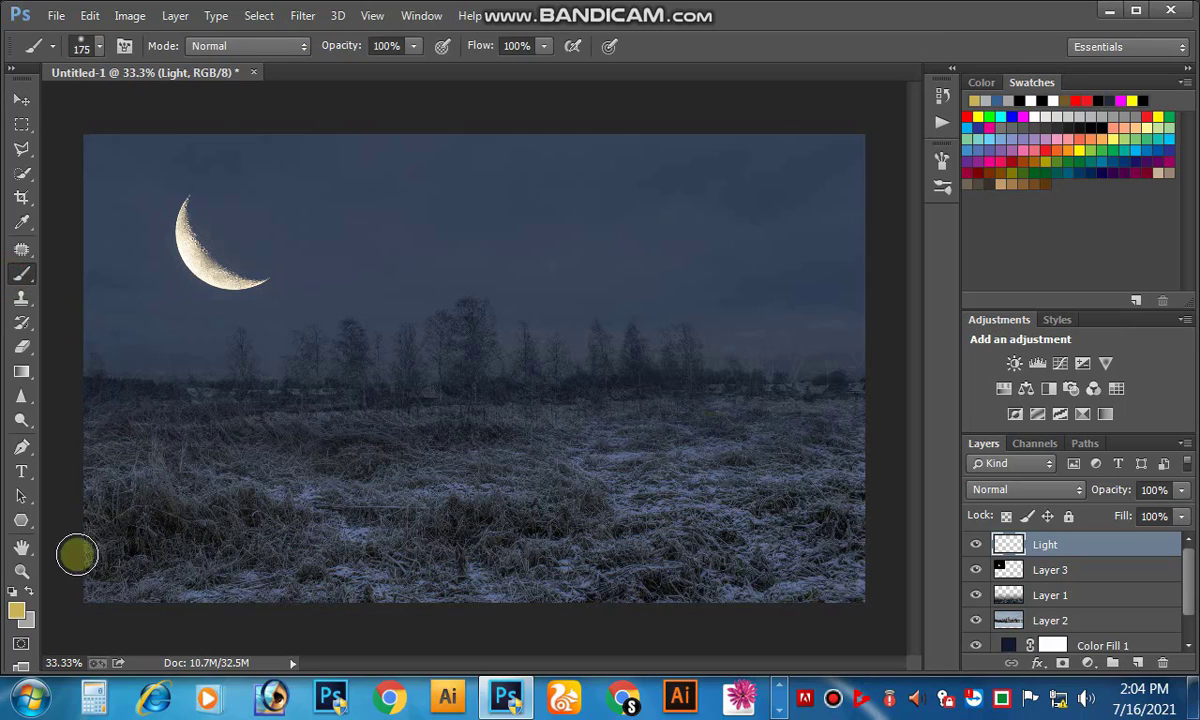
pyautogui.click(18, 612)
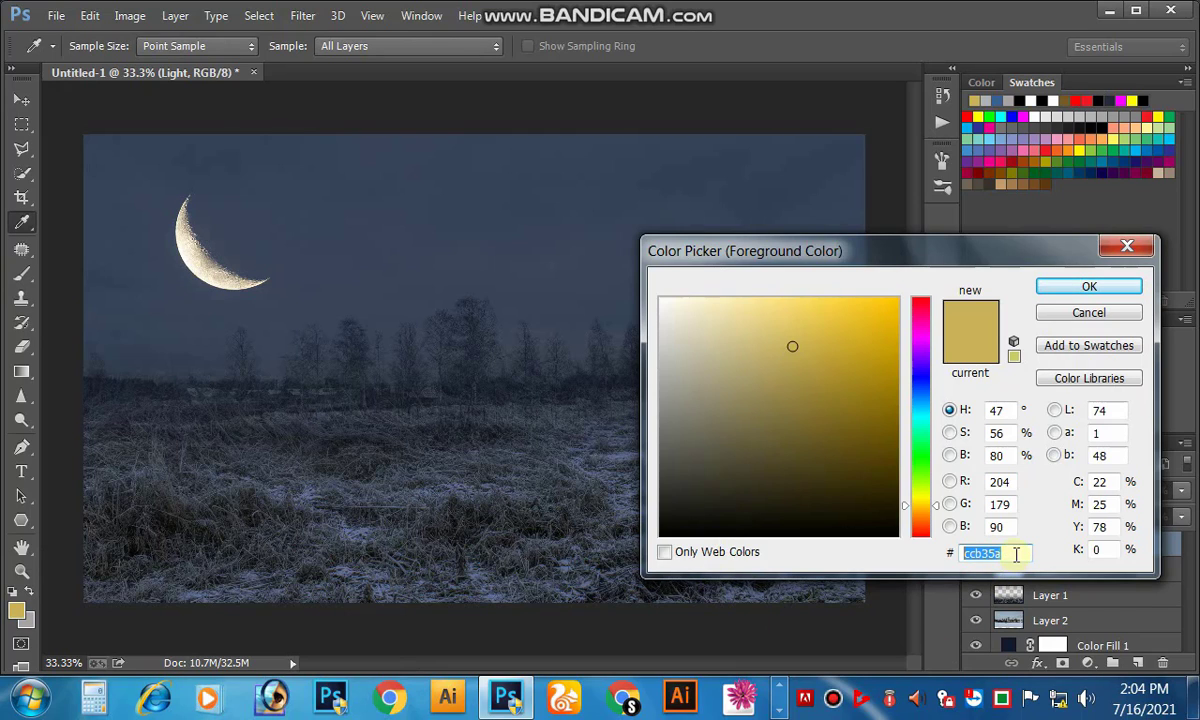
pyautogui.write('cc')
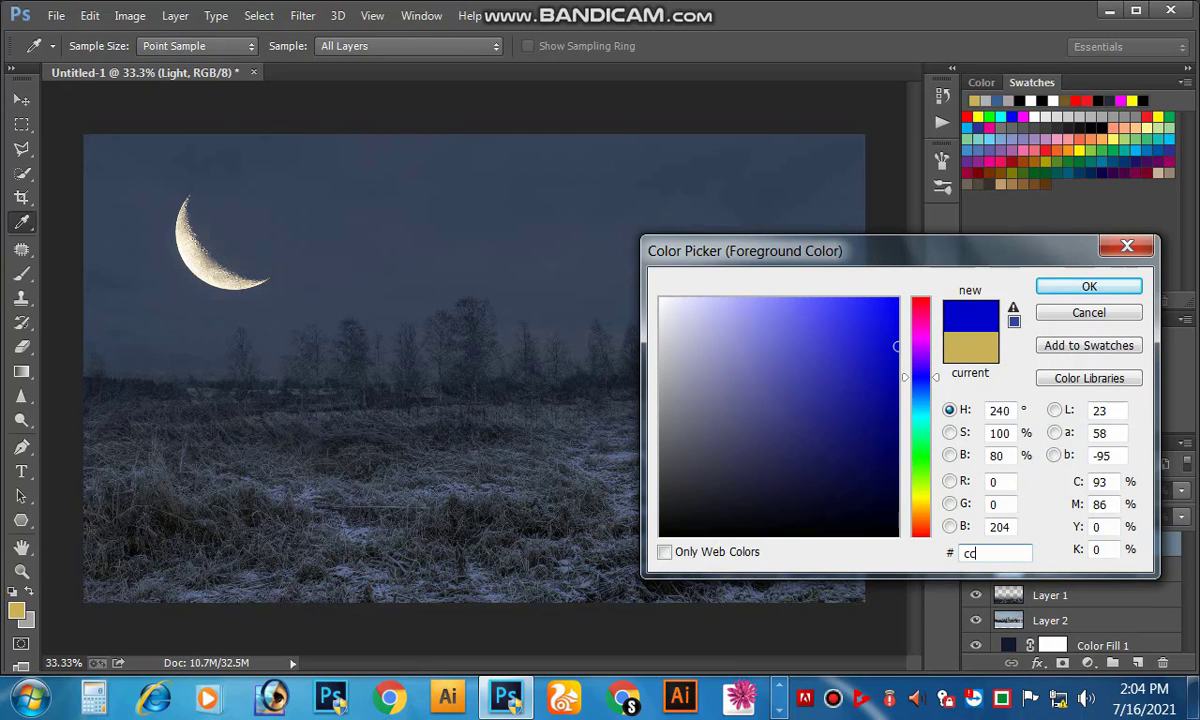
pyautogui.write('b35a')
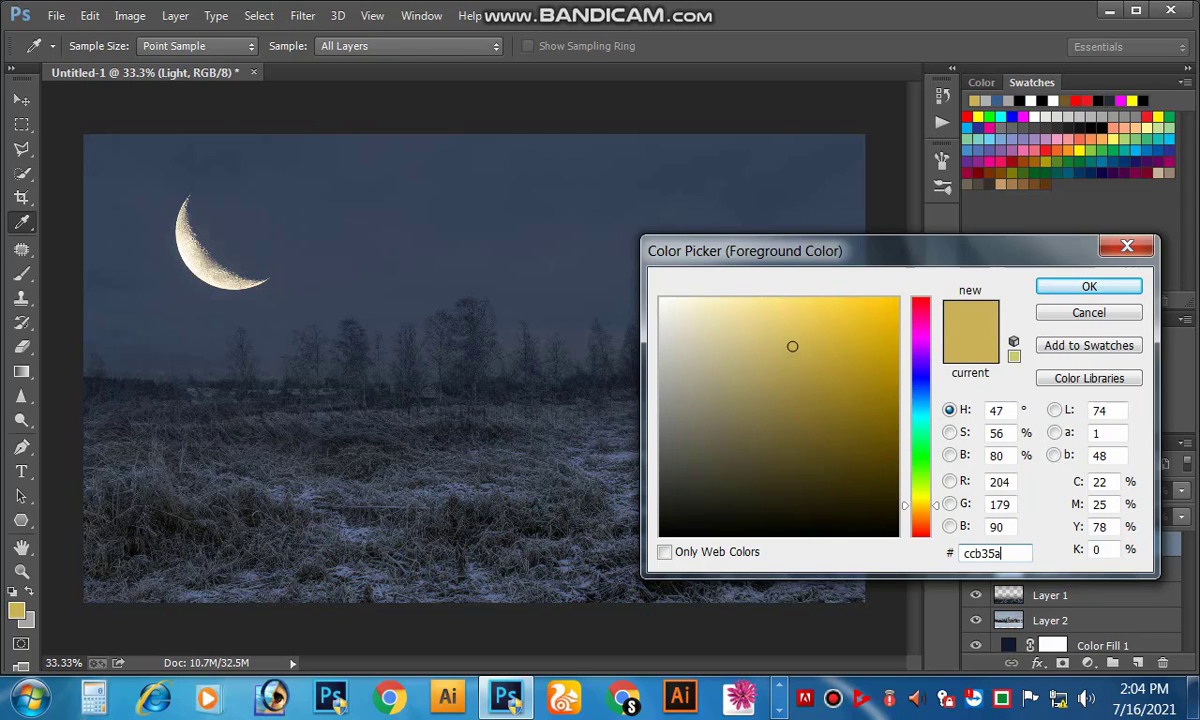
pyautogui.press('Return')
pyautogui.press('b')
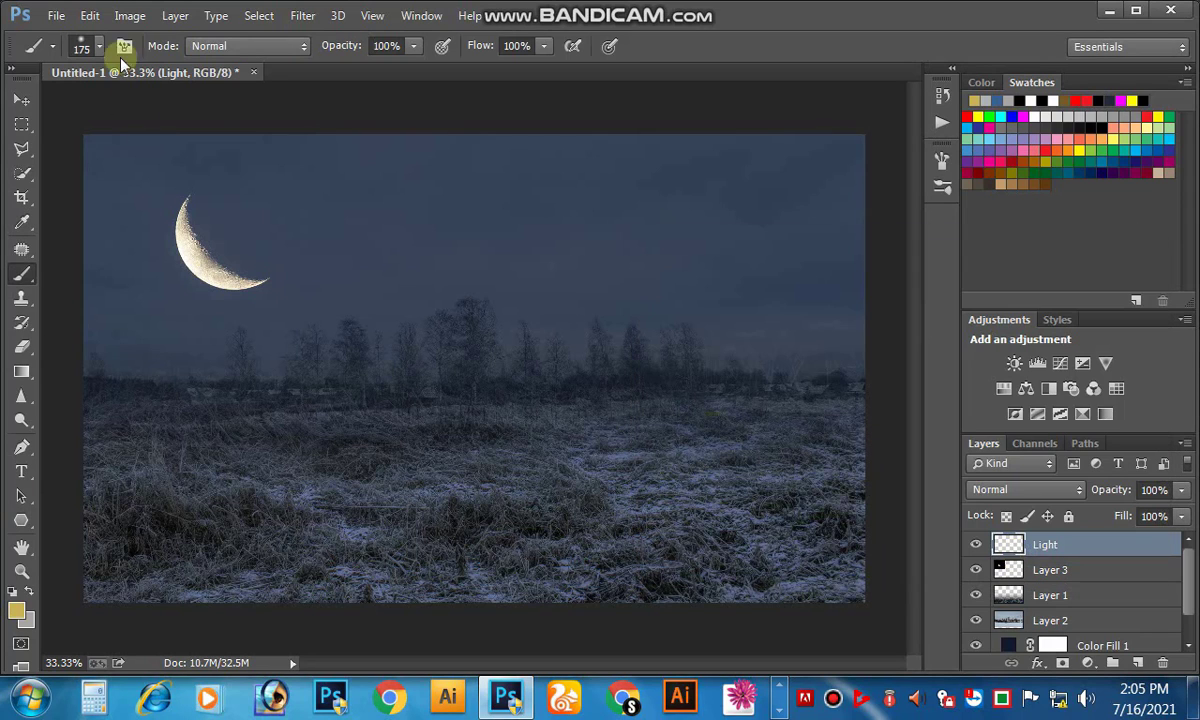
pyautogui.click(23, 272)
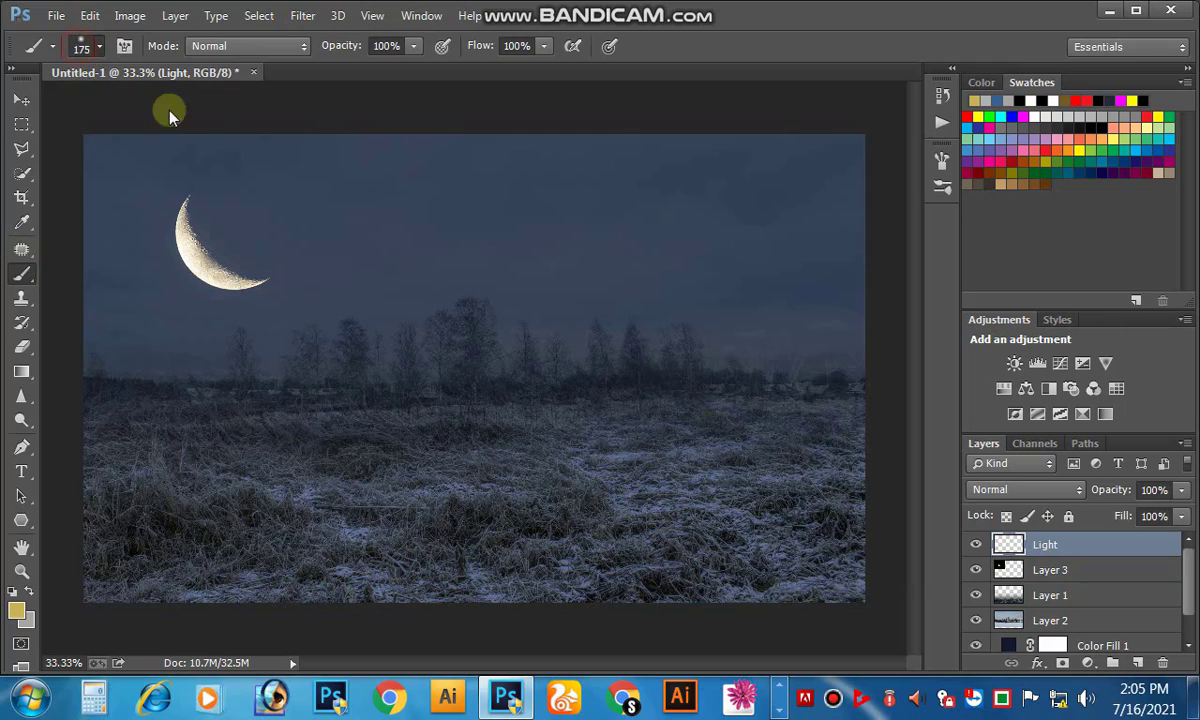
pyautogui.click(84, 48)
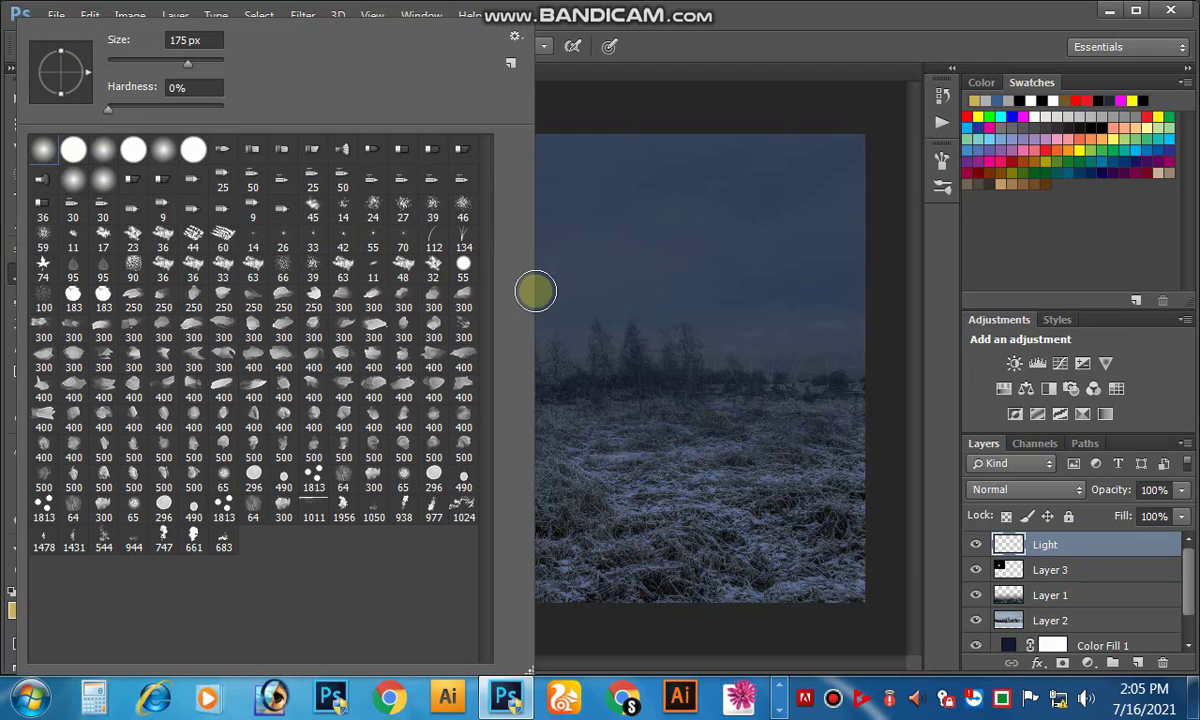
pyautogui.click(760, 88)
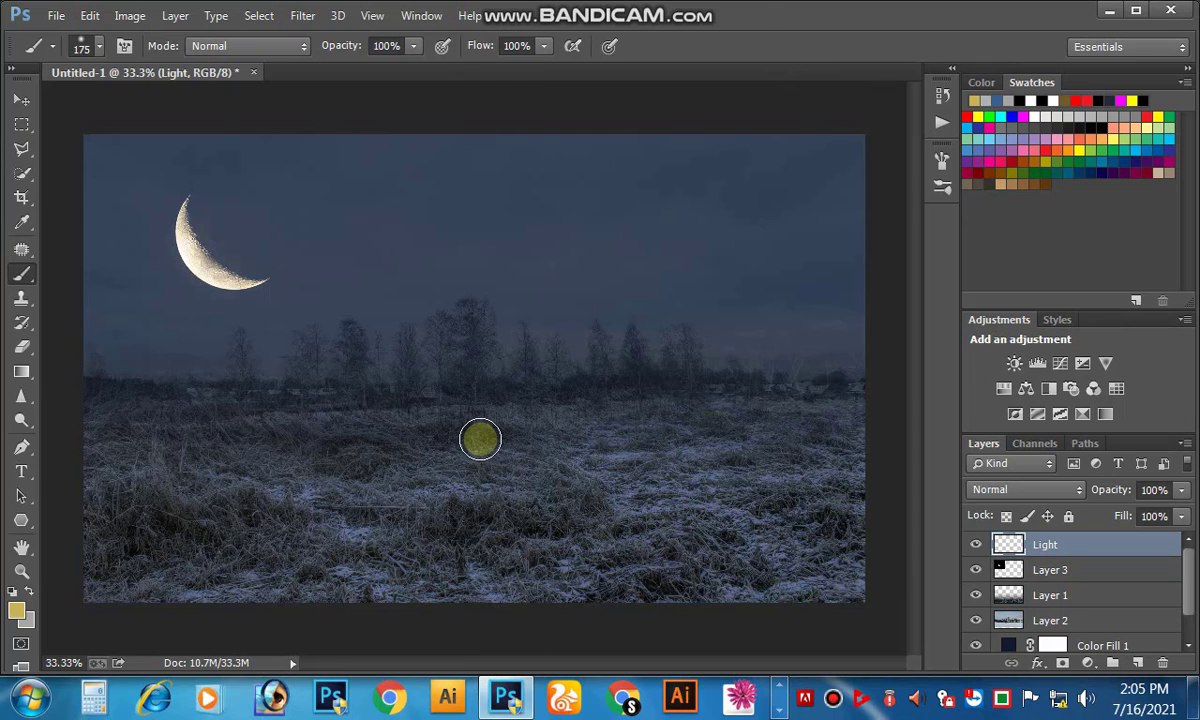
# - Enlarge the soft brush to cover much of the treeline and paint a single large golden glow at the centre of the scene
pyautogui.press(']')
pyautogui.press(']')
pyautogui.press(']')
pyautogui.press(']')
pyautogui.press(']')
pyautogui.press(']')
pyautogui.press(']')
pyautogui.press(']')
pyautogui.press(']')
pyautogui.press(']')
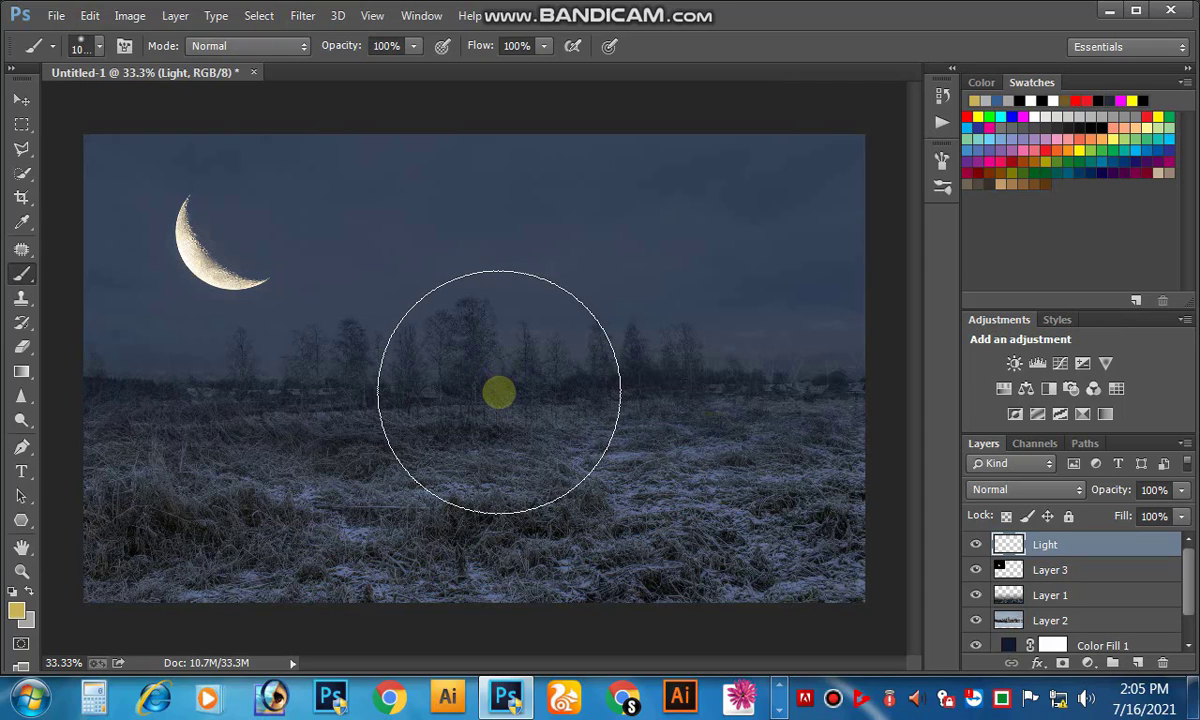
pyautogui.press(']')
pyautogui.press(']')
pyautogui.click(499, 391)
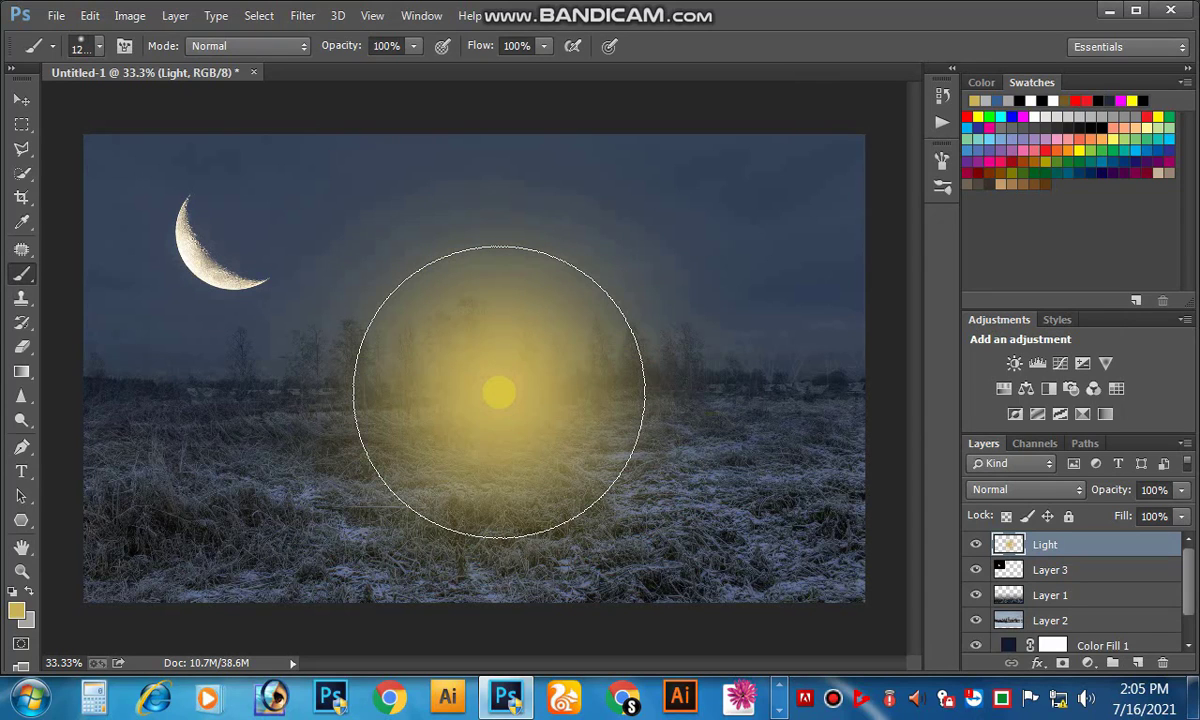
pyautogui.hotkey('ctrl', 'z')
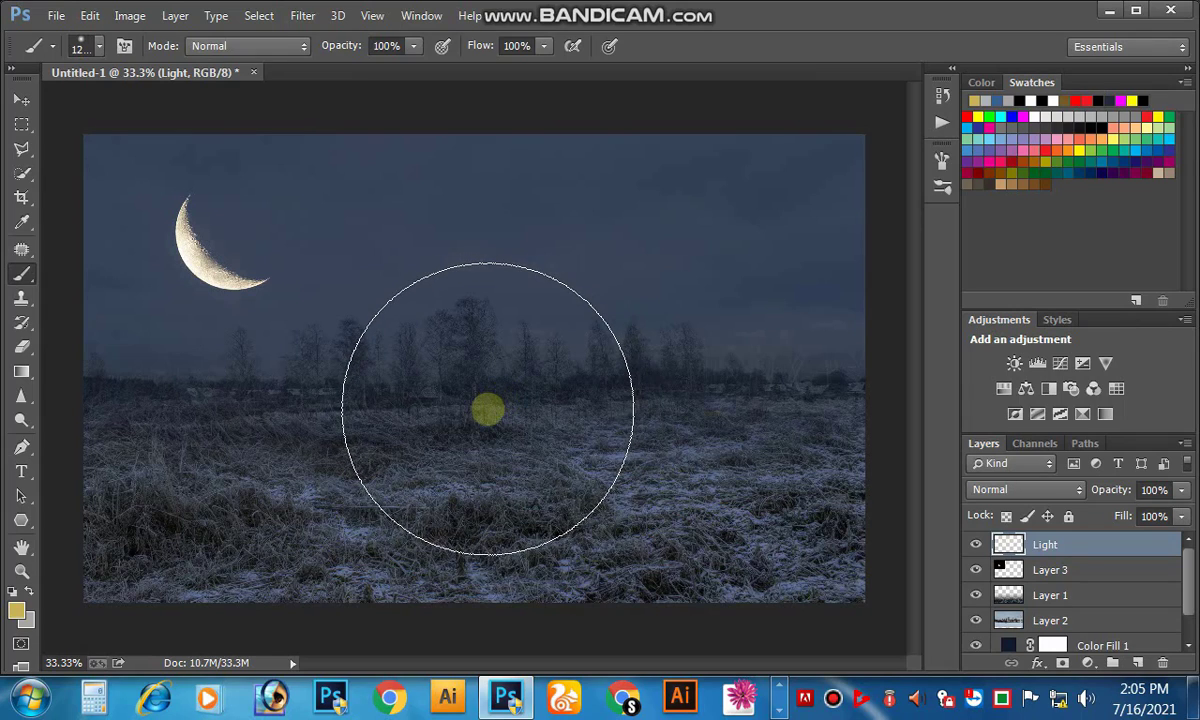
pyautogui.click(488, 409)
# - Move the golden glow over the crescent moon and set the Light layer's blend mode to Color Dodge
pyautogui.click(22, 98)
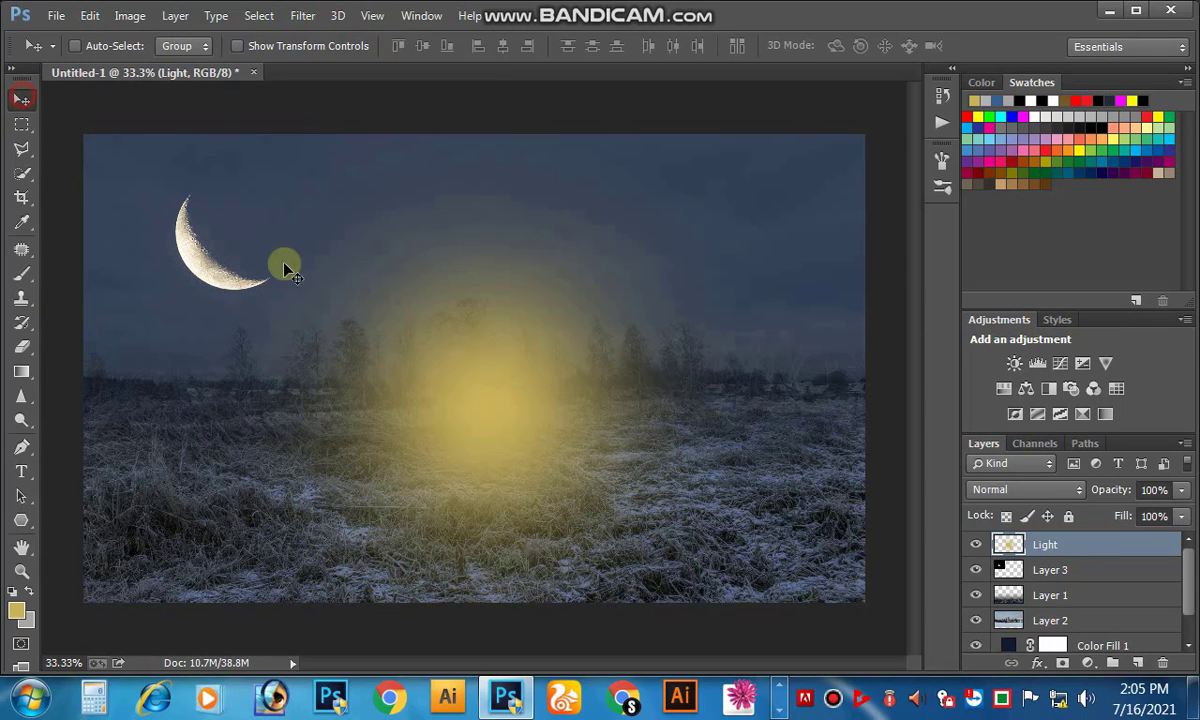
pyautogui.moveTo(502, 374); pyautogui.dragTo(251, 257)
pyautogui.click(1019, 492)
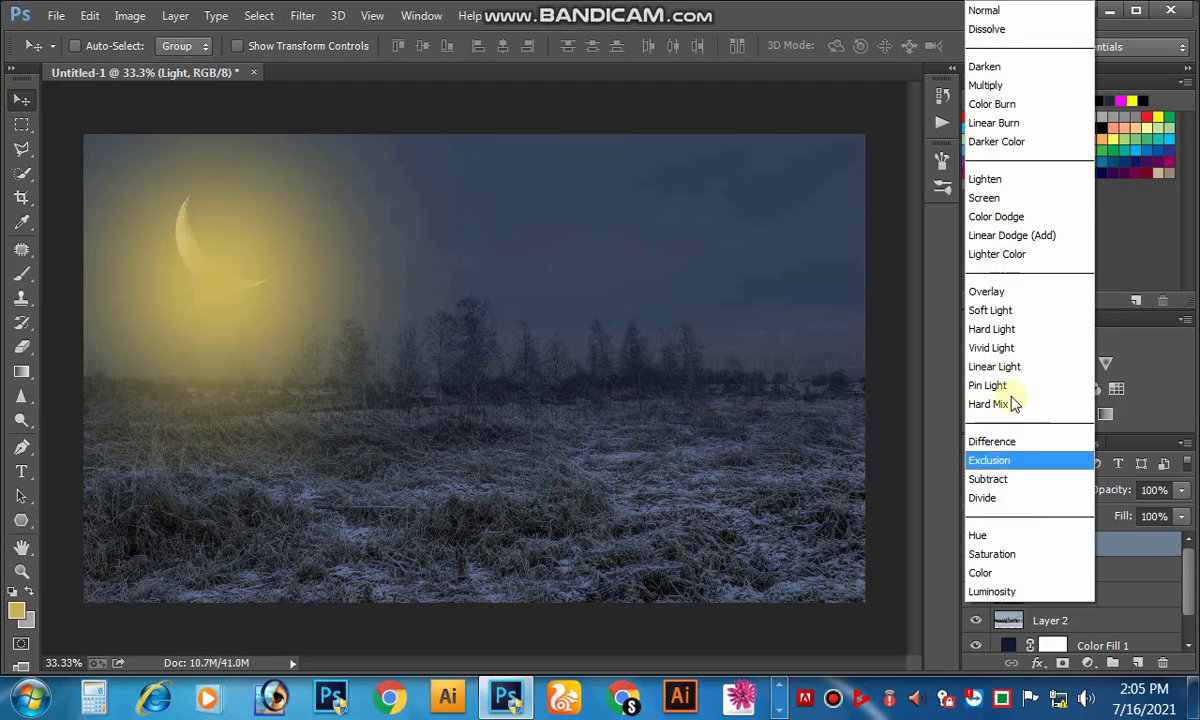
pyautogui.click(997, 218)
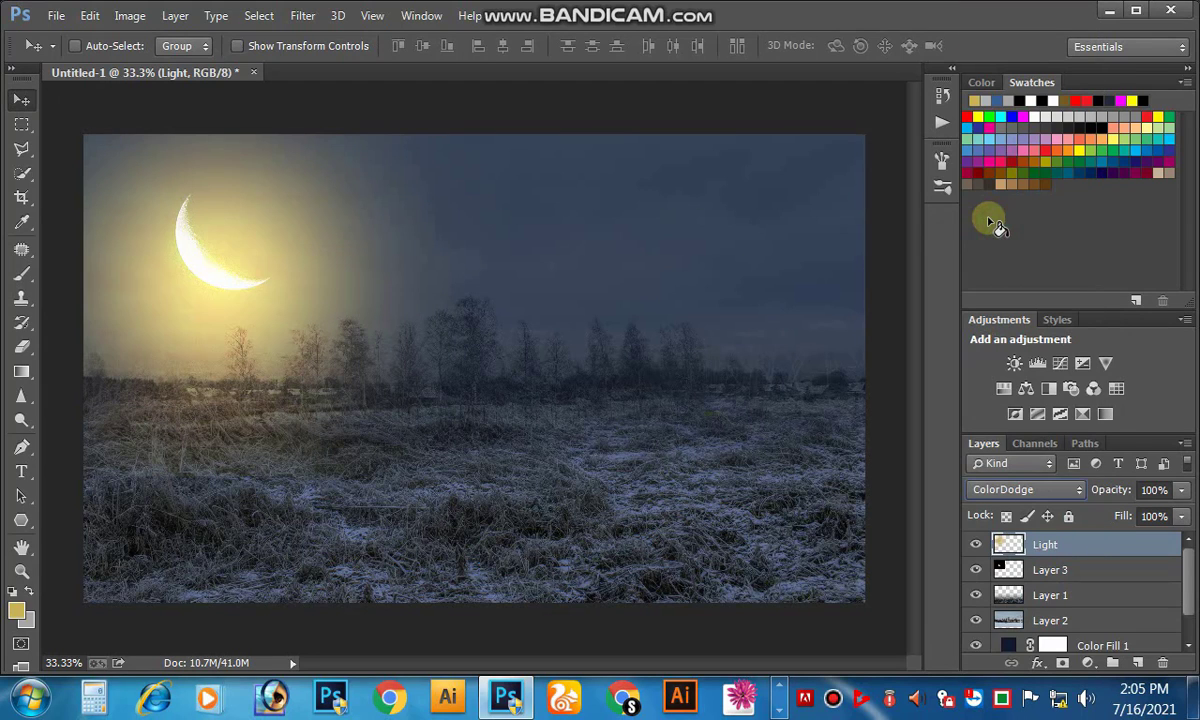
# - Stretch the glow horizontally to about 137% width and move it back over the moon
pyautogui.click(89, 15)
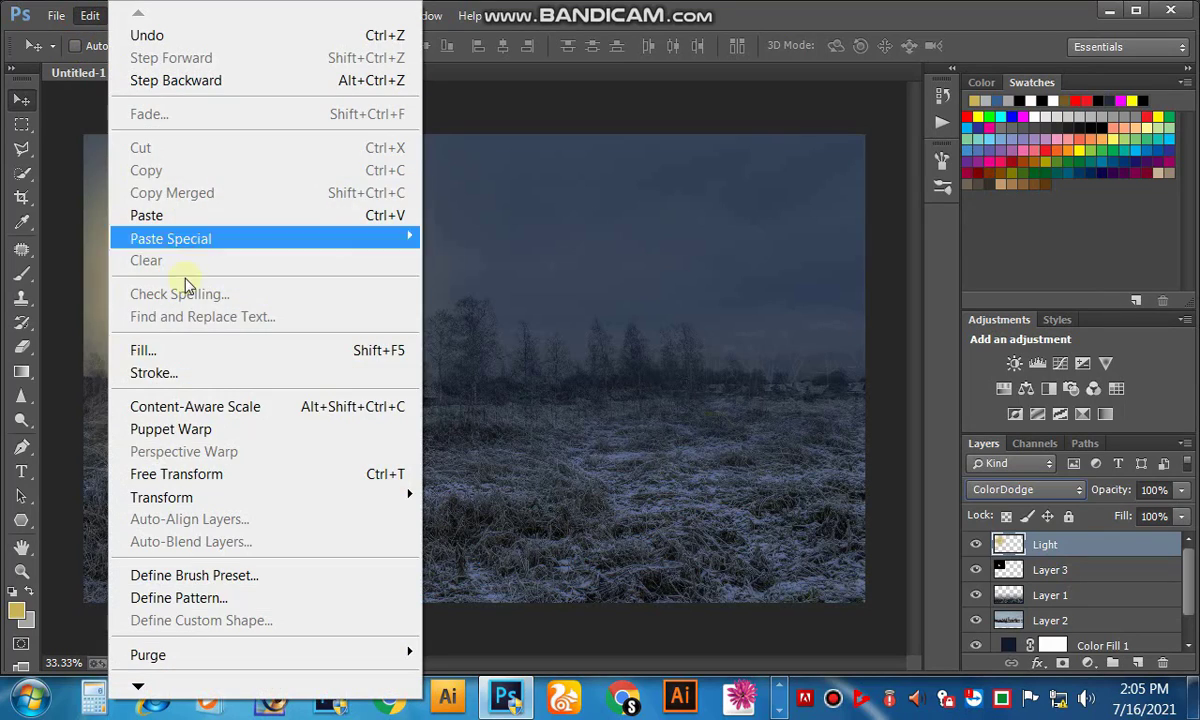
pyautogui.click(200, 473)
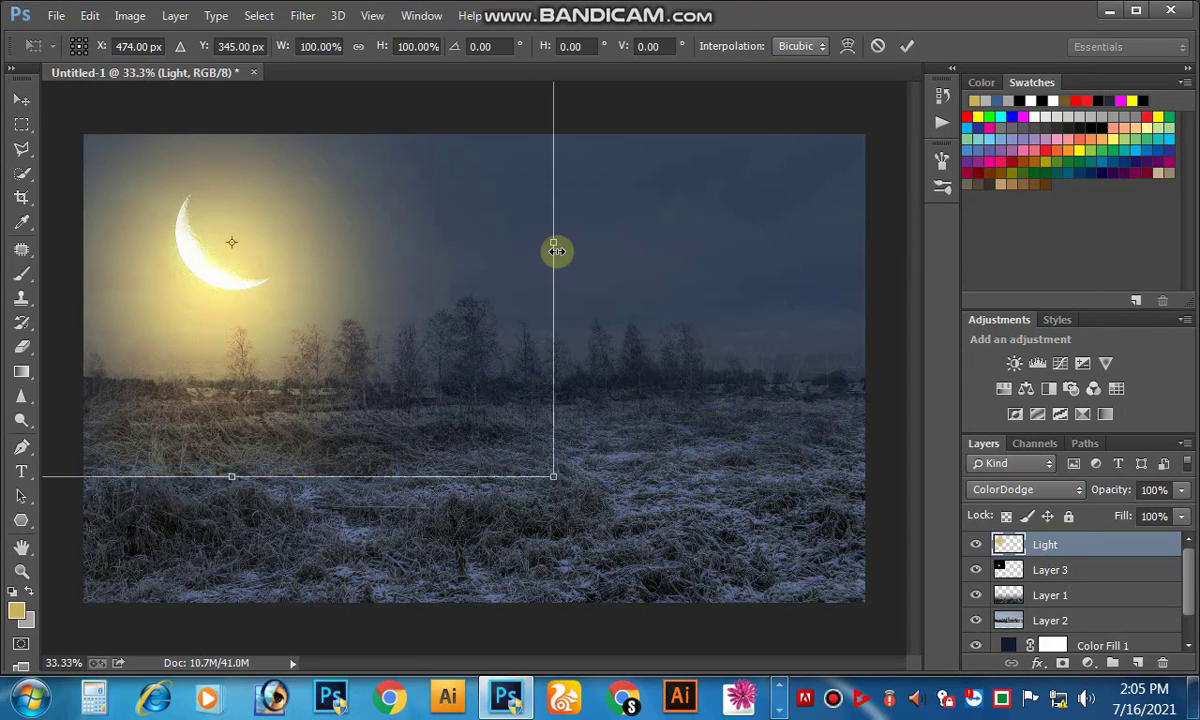
pyautogui.moveTo(557, 251); pyautogui.dragTo(790, 251)
pyautogui.click(262, 318)
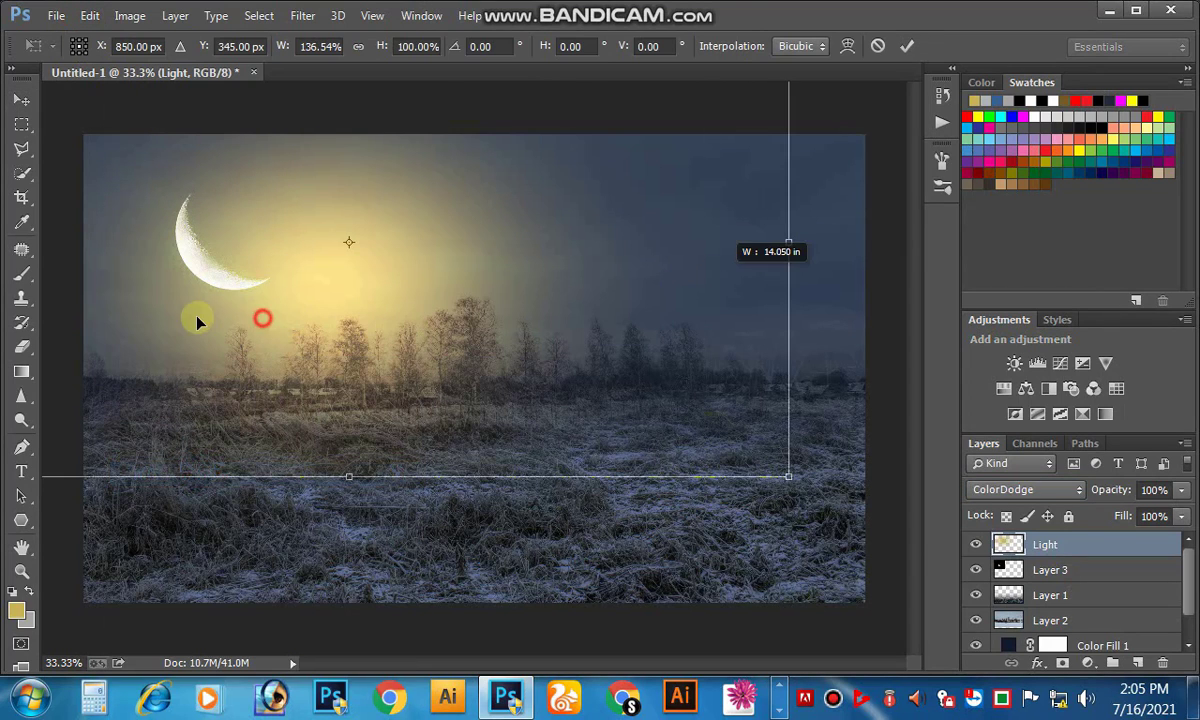
pyautogui.moveTo(197, 317); pyautogui.dragTo(185, 316)
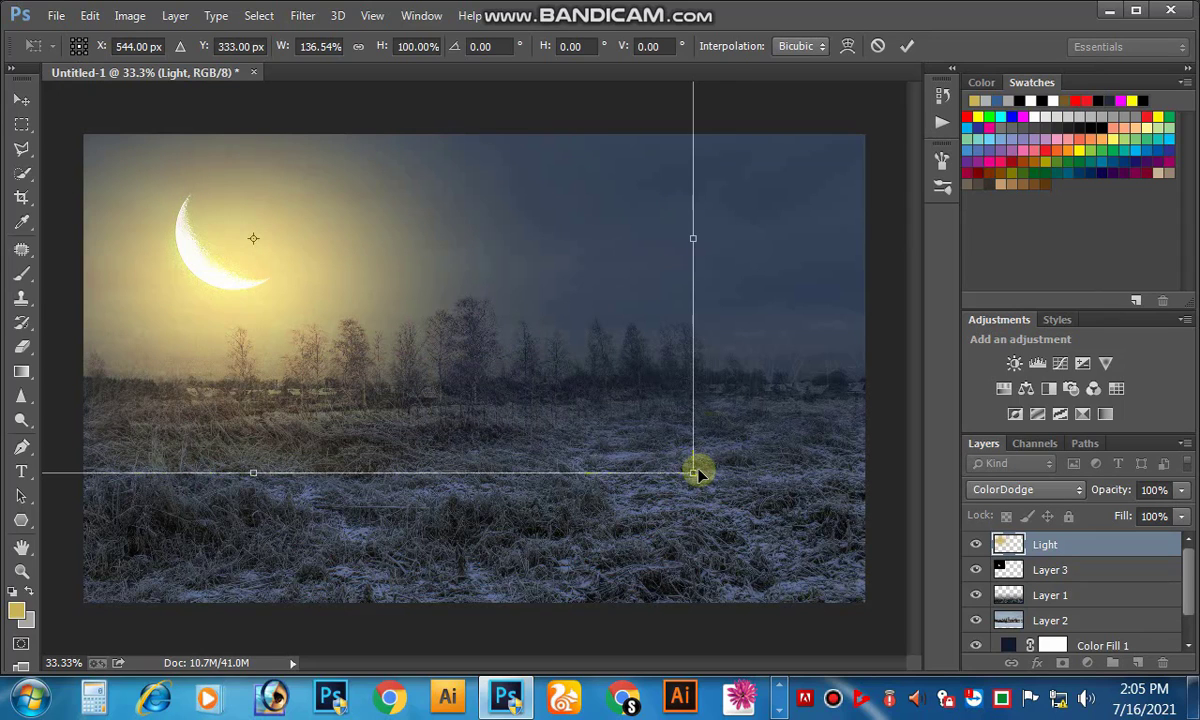
# - Enlarge the glow further to about 152% width and 109% height, and fine-tune its position around the moon
pyautogui.moveTo(693, 471); pyautogui.dragTo(738, 495)
pyautogui.moveTo(313, 316); pyautogui.dragTo(307, 304)
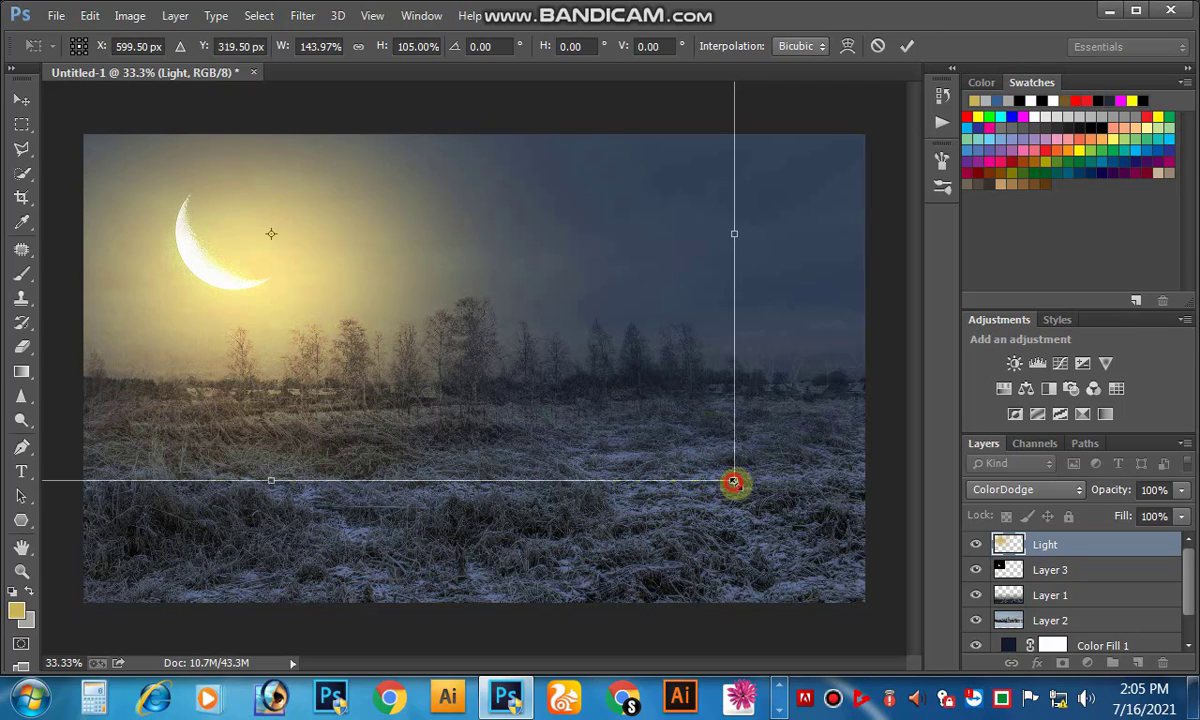
pyautogui.moveTo(733, 482); pyautogui.dragTo(746, 500)
pyautogui.press('Left')
pyautogui.press('Left')
pyautogui.press('Left')
pyautogui.press('Left')
pyautogui.press('Left')
pyautogui.press('Up')
pyautogui.press('Up')
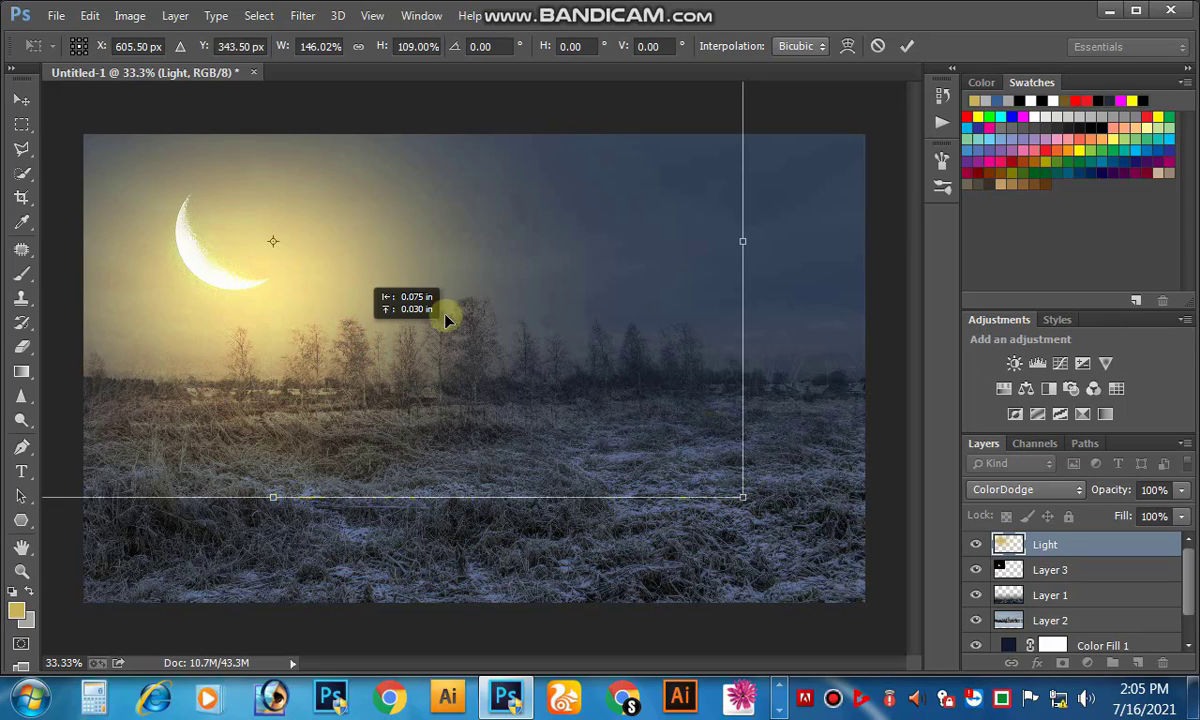
pyautogui.moveTo(744, 242); pyautogui.dragTo(764, 242)
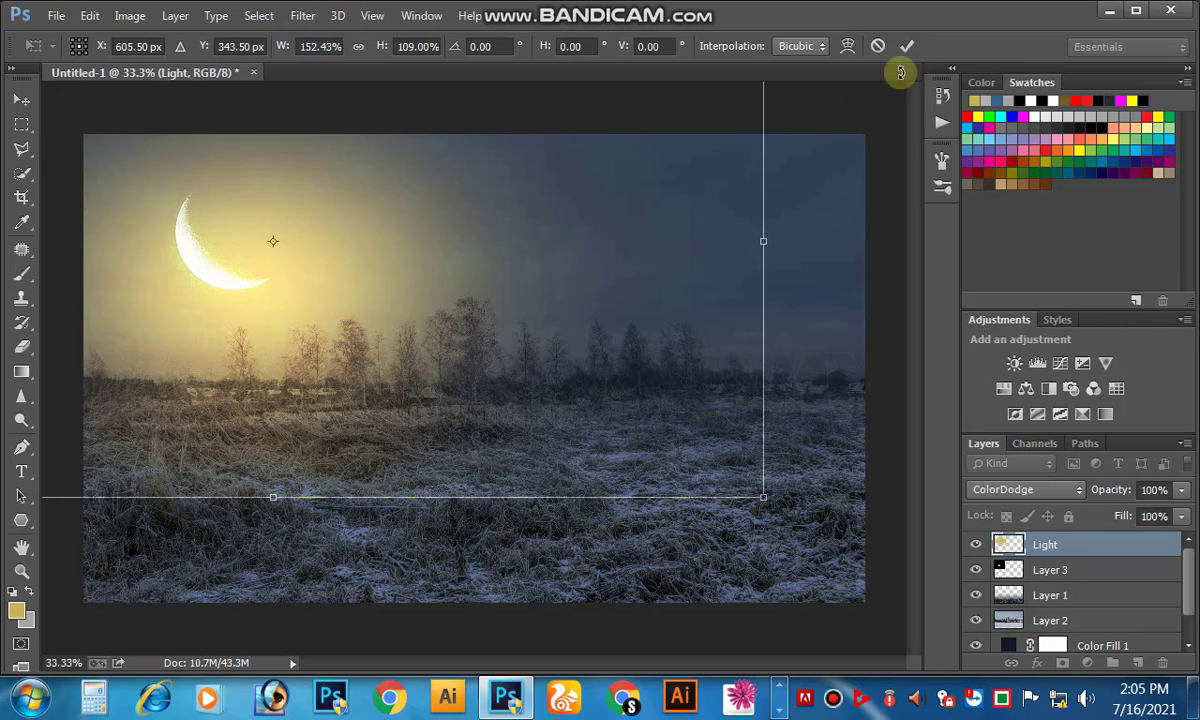
pyautogui.click(908, 48)
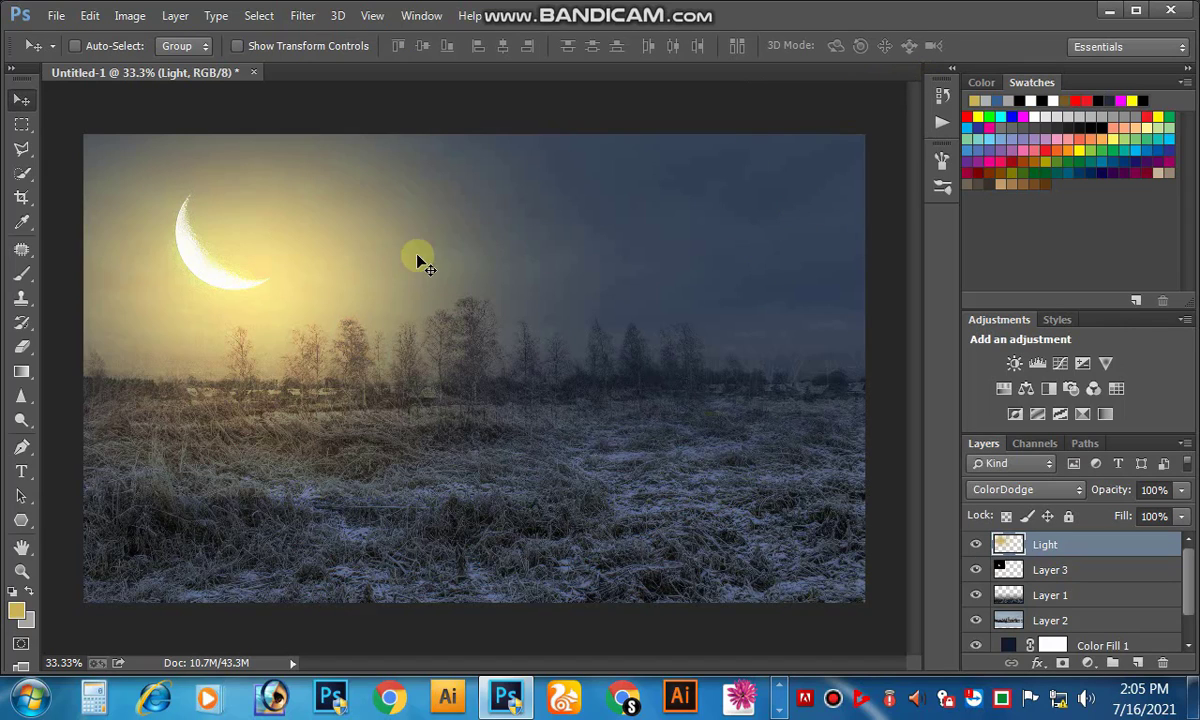
pyautogui.moveTo(278, 266); pyautogui.dragTo(279, 266)
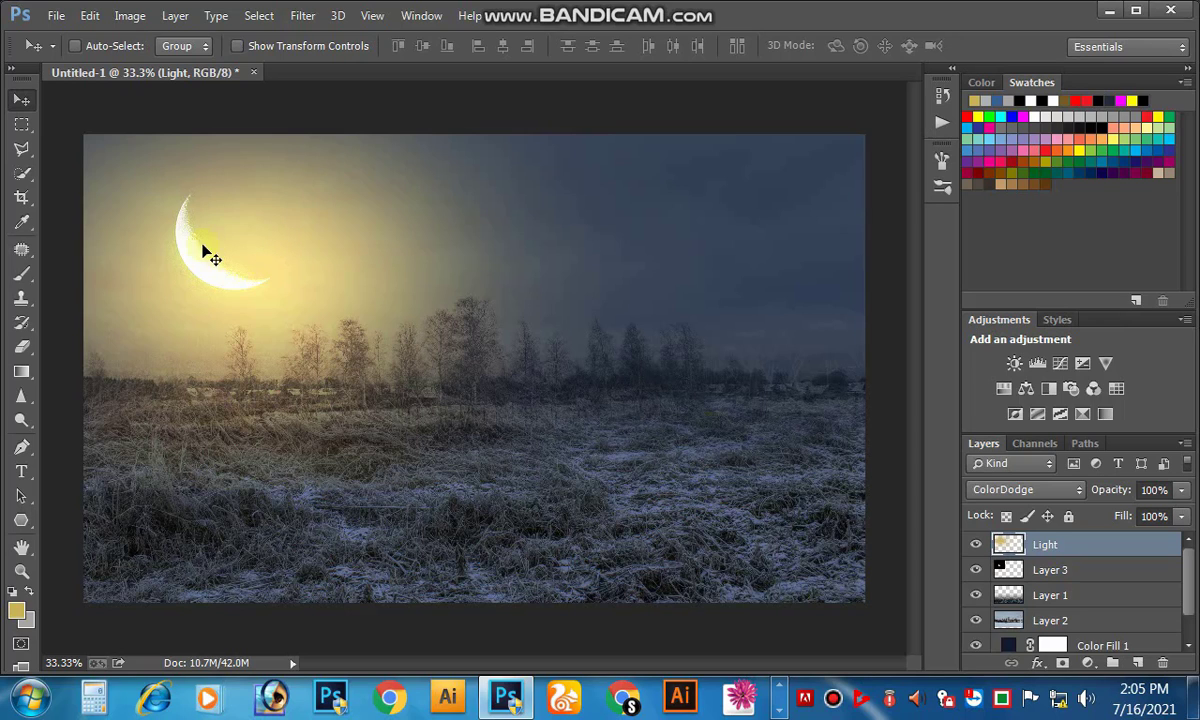
# - Open the araluen_princess_19_by_faestock_d1ju1122 JPG photo, discarding its embedded color profile
pyautogui.click(120, 113)
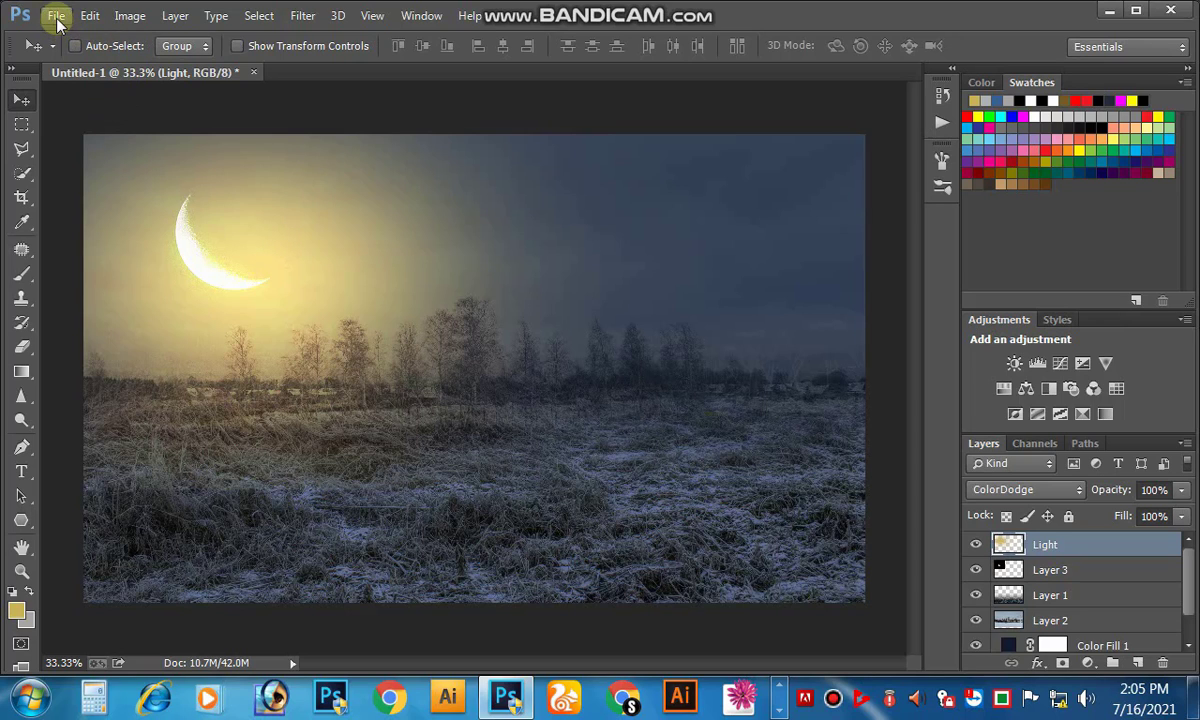
pyautogui.click(56, 17)
pyautogui.click(618, 343)
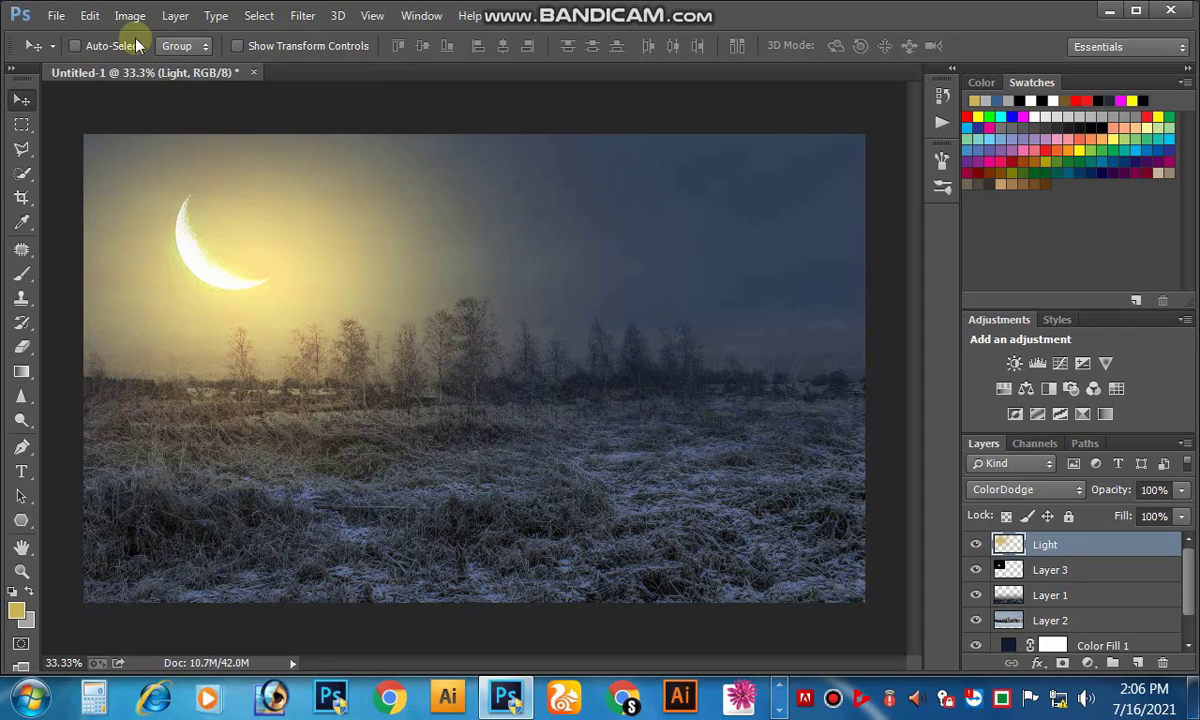
pyautogui.click(56, 17)
pyautogui.click(112, 37)
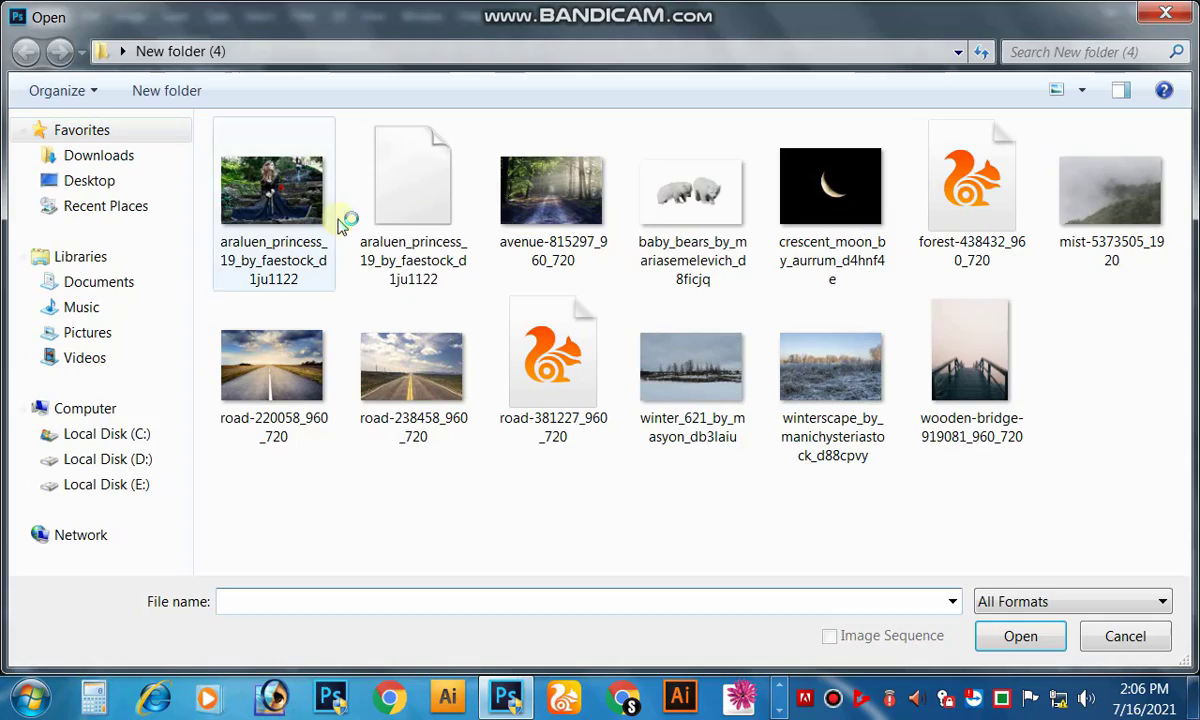
pyautogui.click(297, 224)
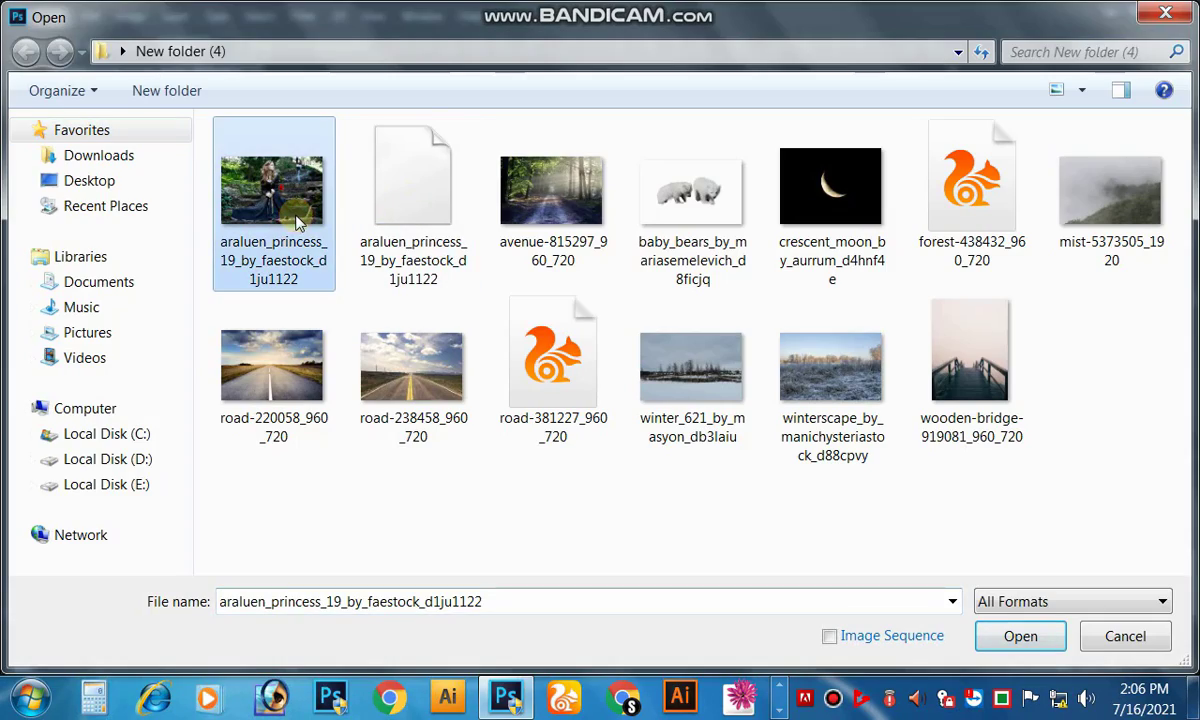
pyautogui.doubleClick(400, 218)
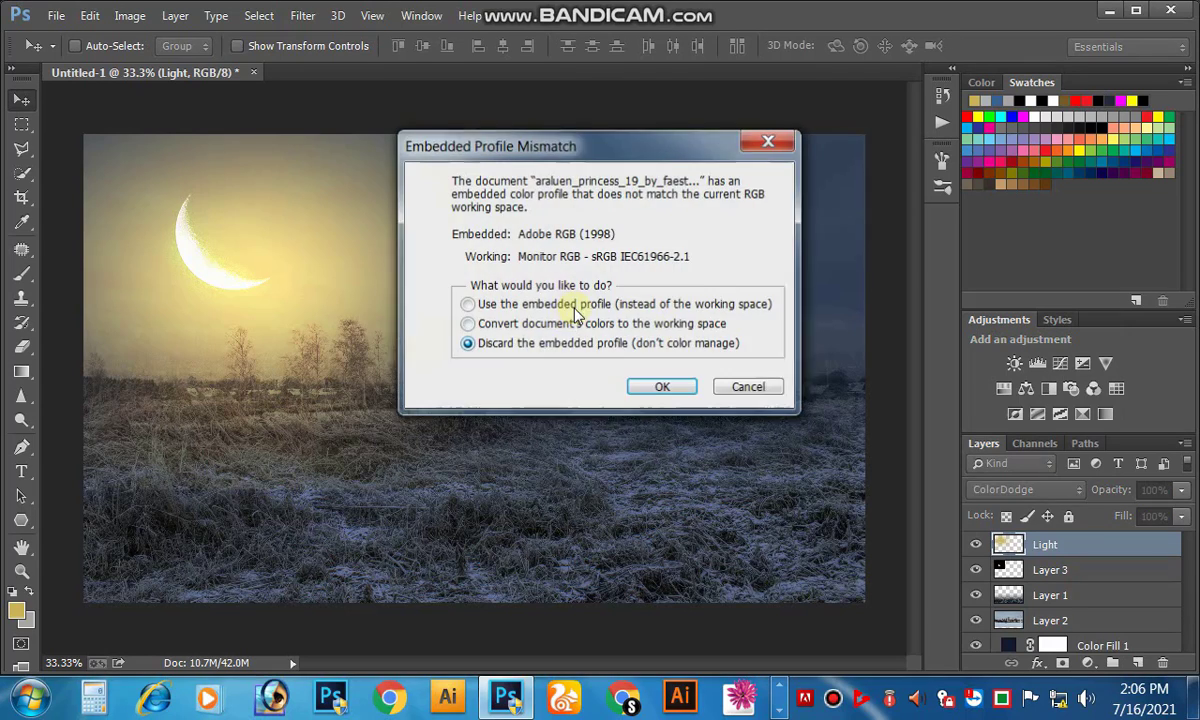
pyautogui.click(656, 383)
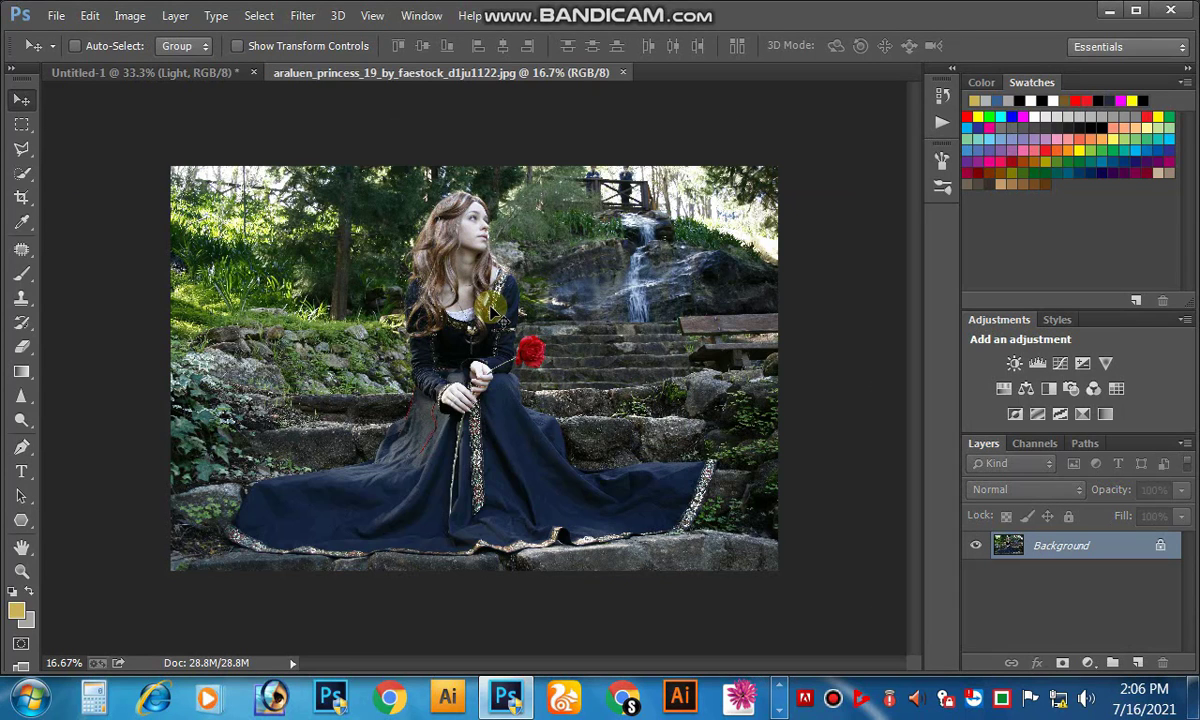
# - Open the cut-out araluen_princess_19_by_faestock_d1ju1122.psd and close the JPG version of the photo
pyautogui.click(56, 18)
pyautogui.click(55, 36)
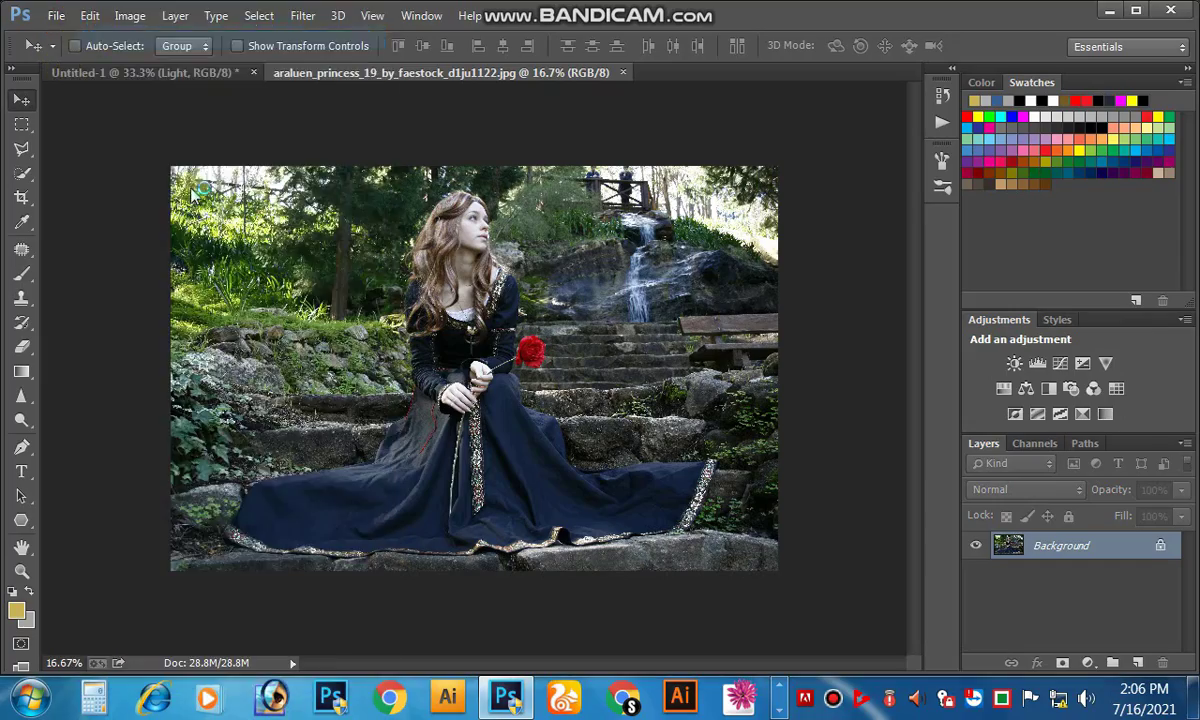
pyautogui.click(1124, 637)
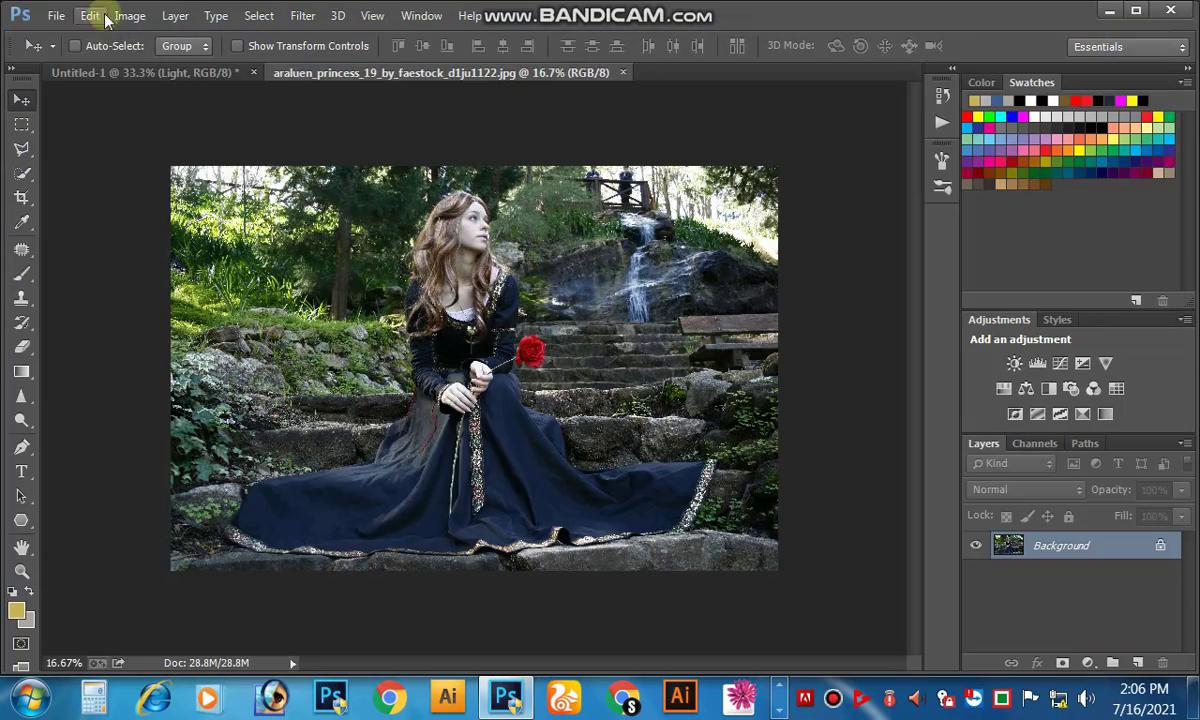
pyautogui.click(56, 16)
pyautogui.click(100, 38)
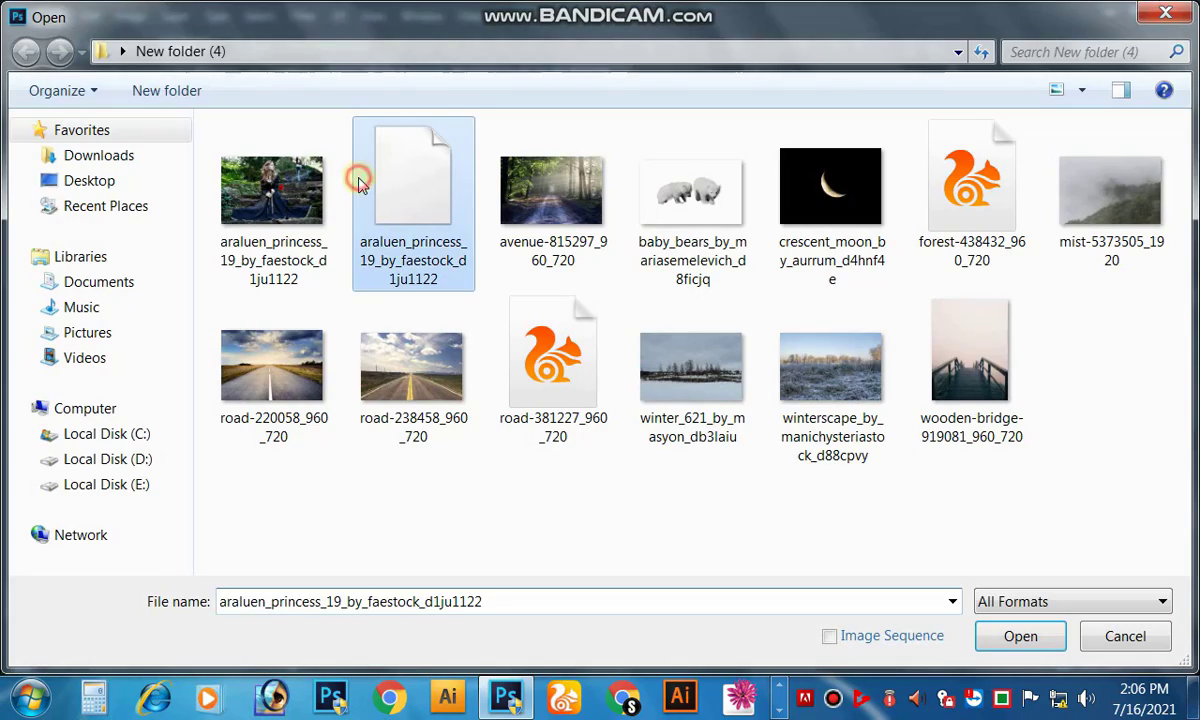
pyautogui.click(1020, 636)
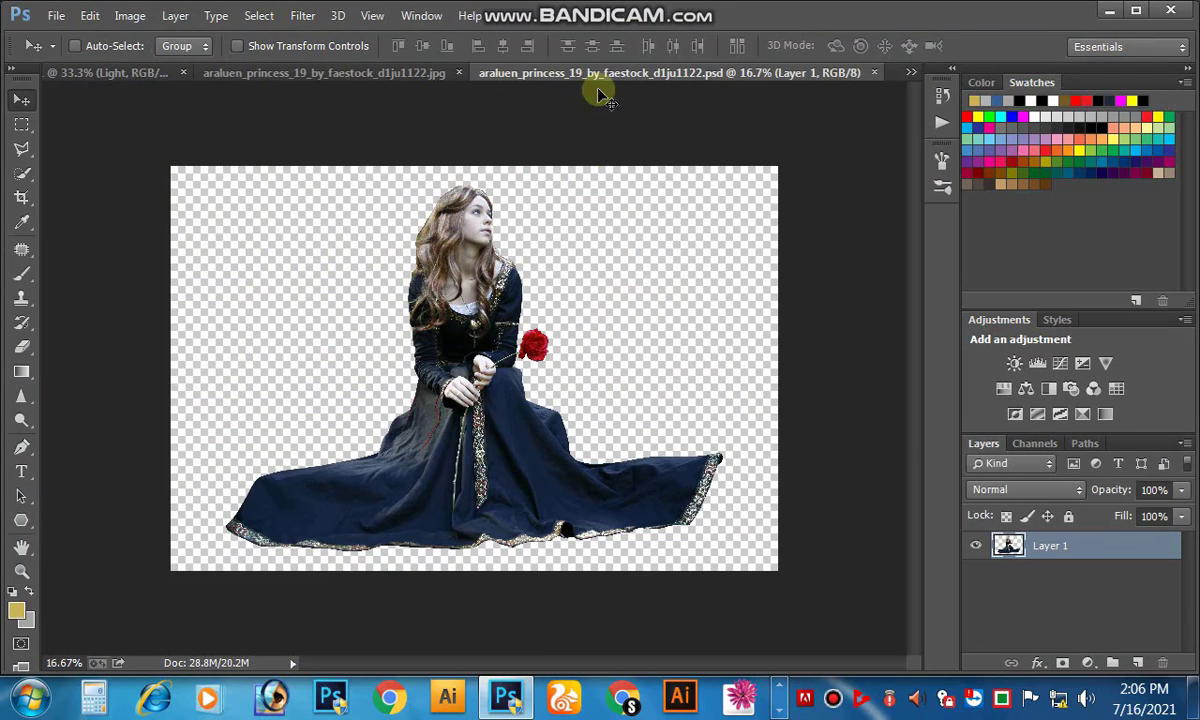
pyautogui.click(458, 72)
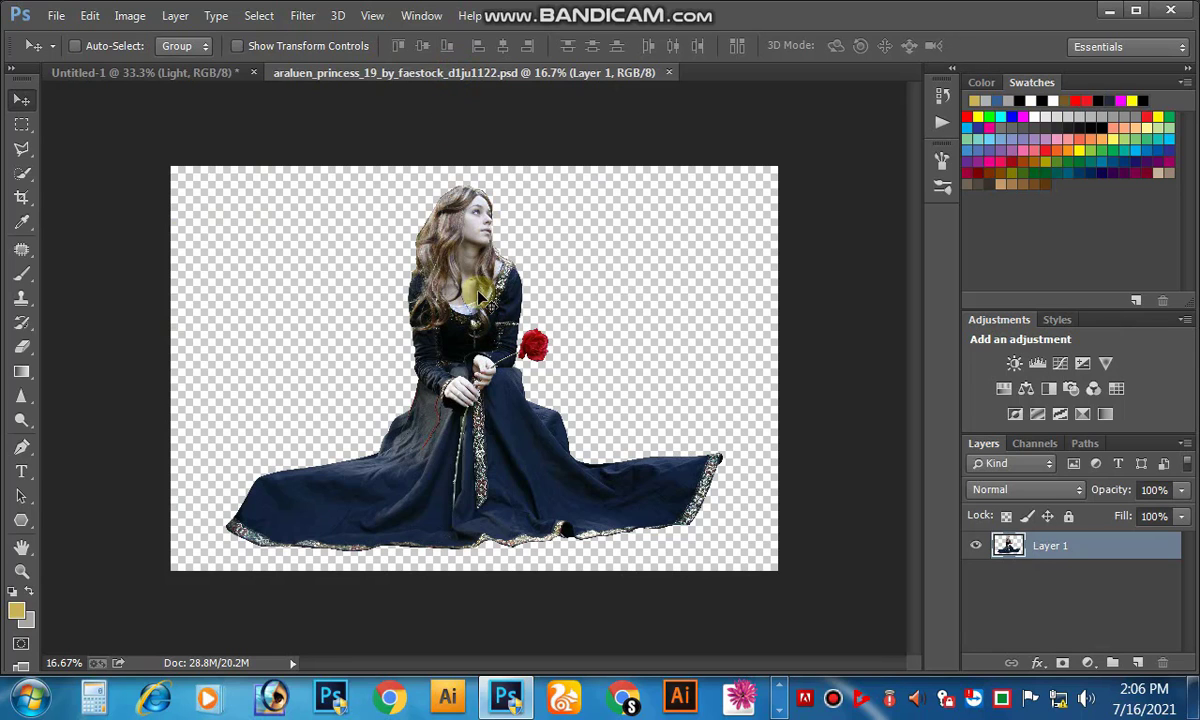
# - Copy the princess cut-out into the Untitled-1 composite, scale it to about 38% and seat it in the middle of the field
pyautogui.moveTo(479, 292); pyautogui.dragTo(506, 352)
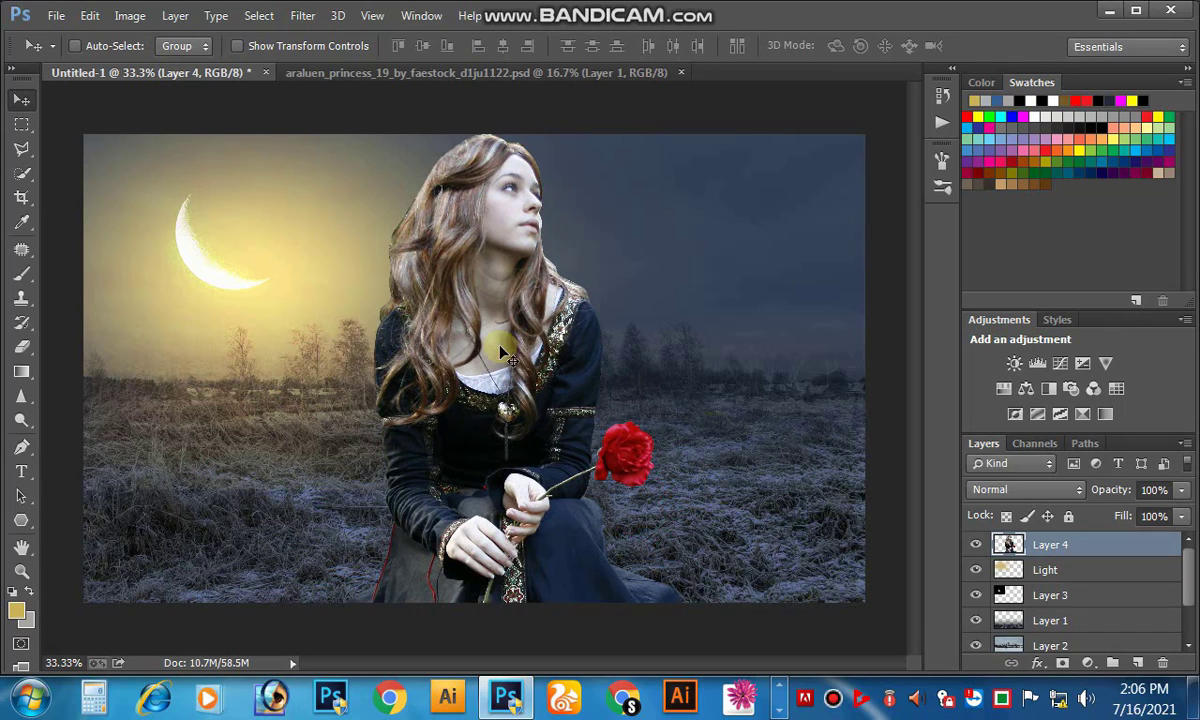
pyautogui.click(90, 16)
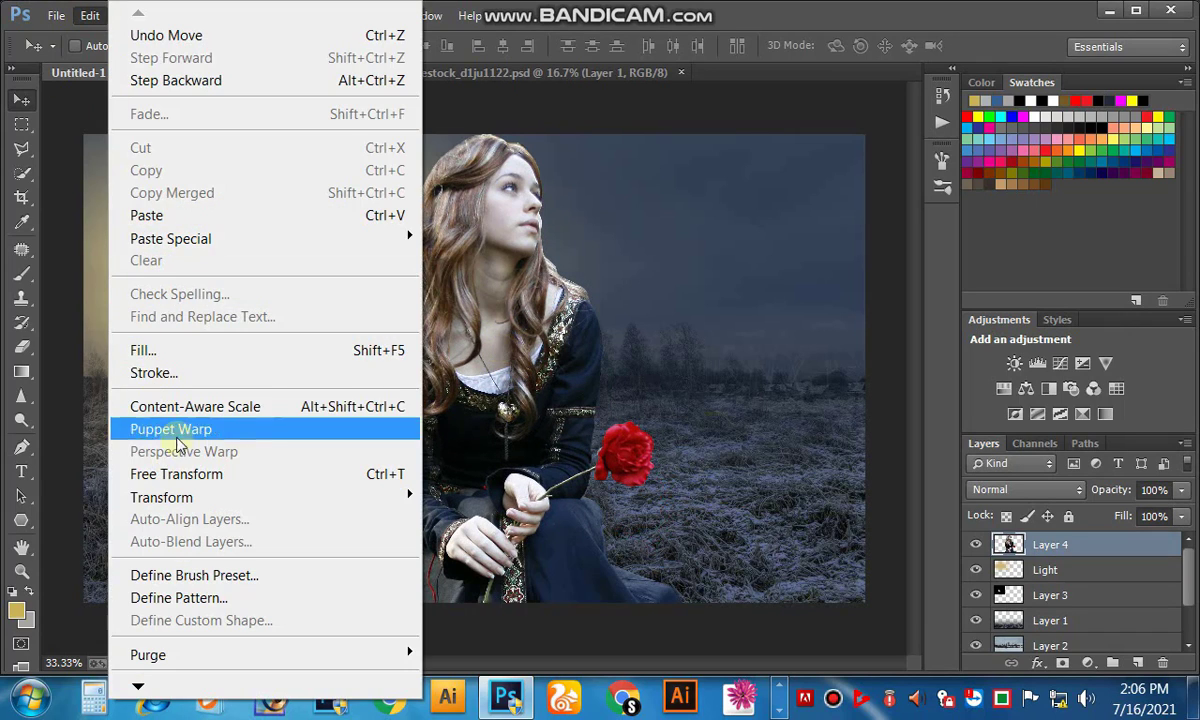
pyautogui.click(183, 474)
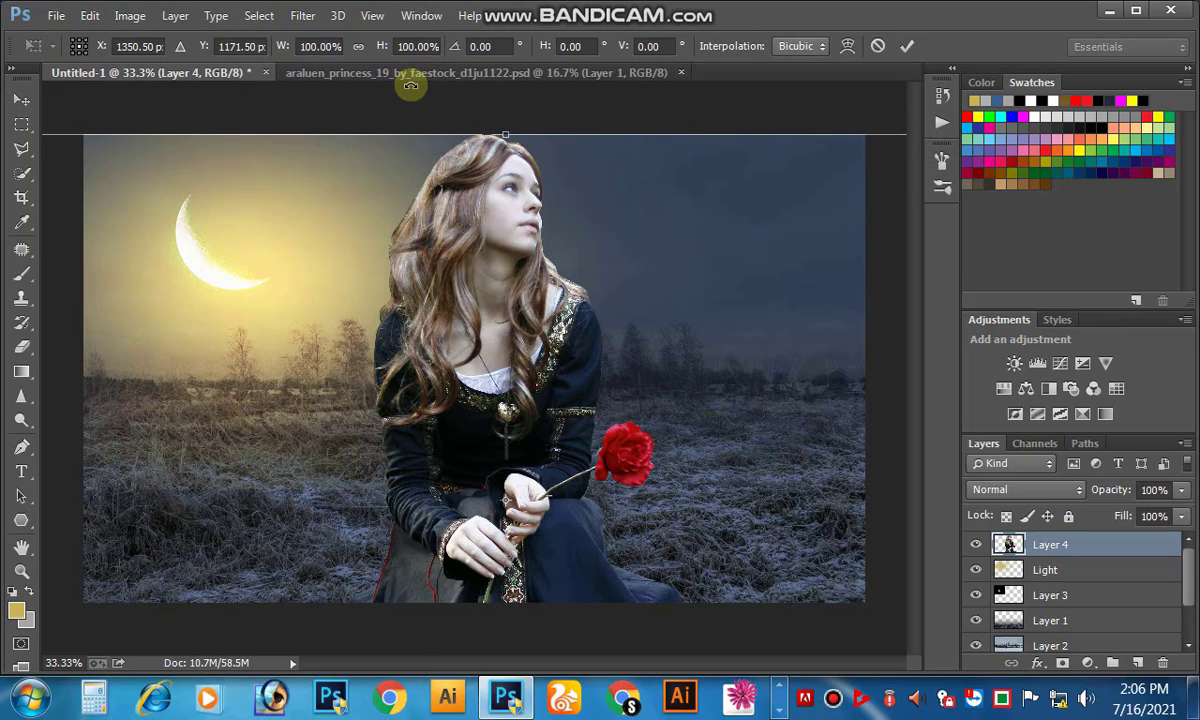
pyautogui.hotkey('ctrl', '-')
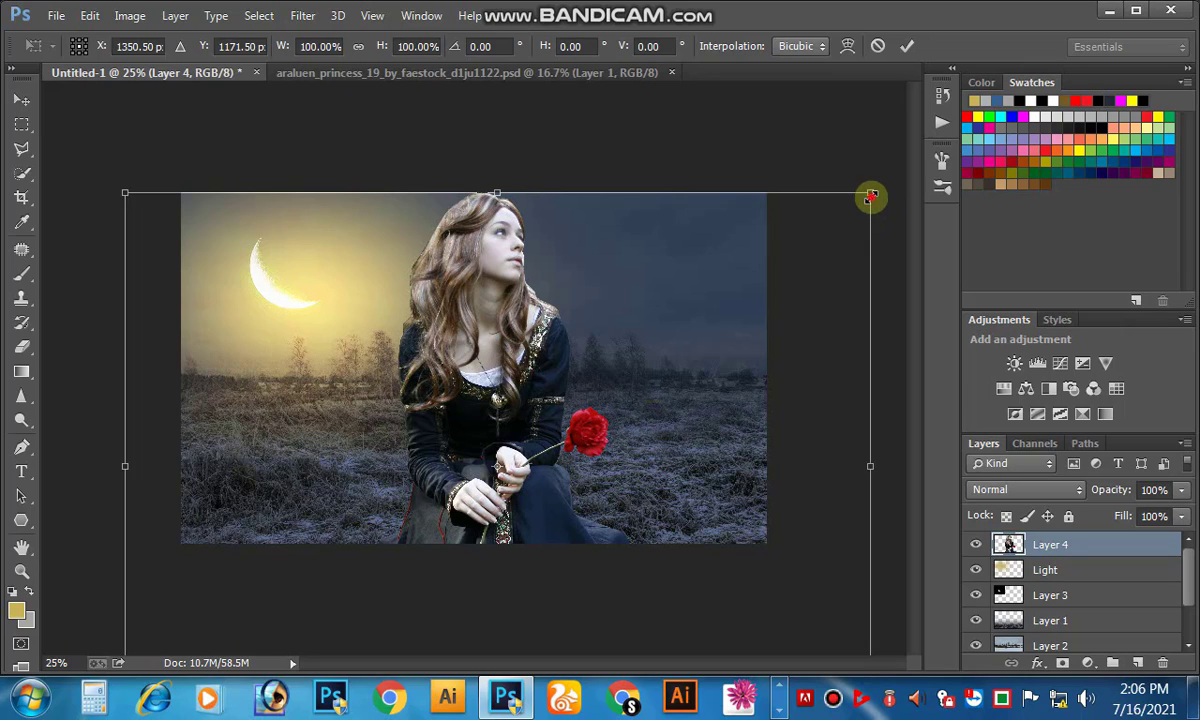
pyautogui.moveTo(871, 197); pyautogui.dragTo(618, 378)
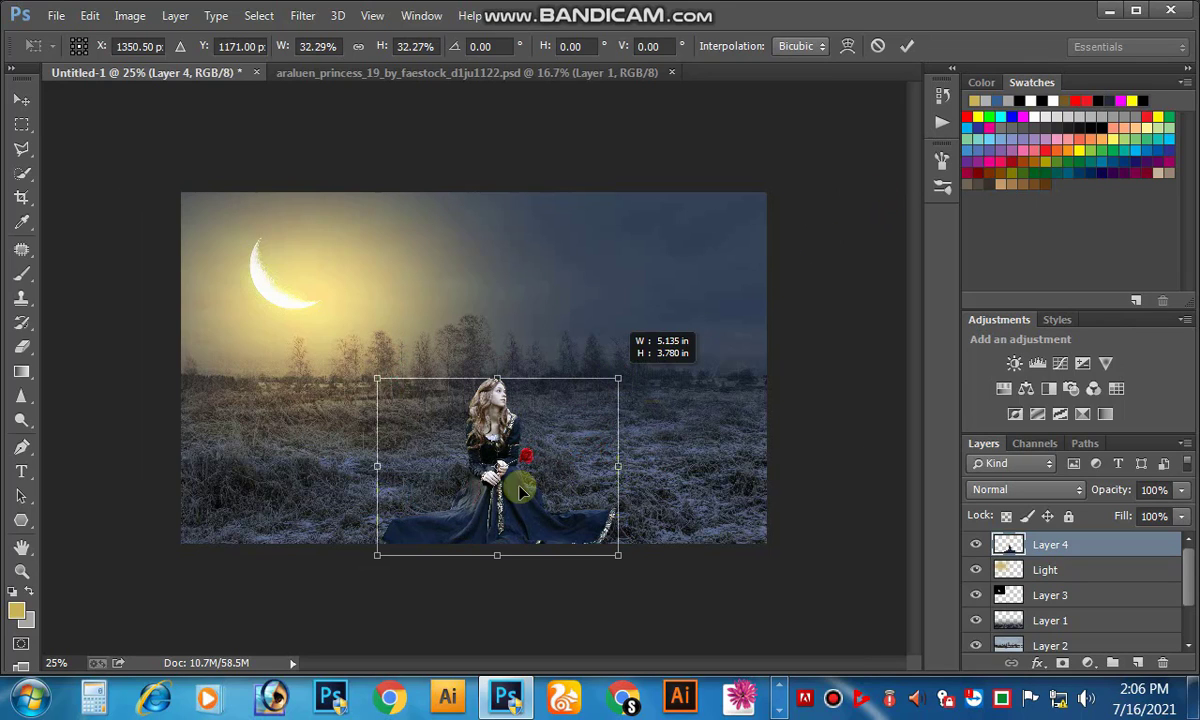
pyautogui.moveTo(519, 489); pyautogui.dragTo(495, 427)
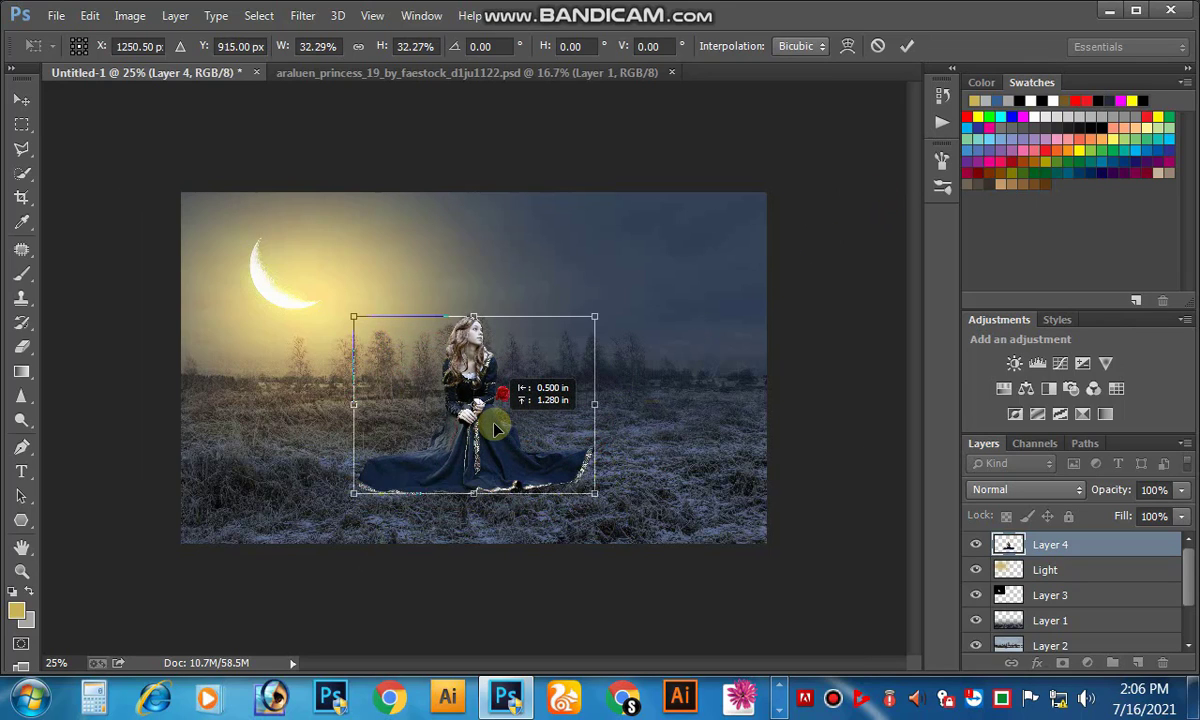
pyautogui.moveTo(598, 316); pyautogui.dragTo(632, 307)
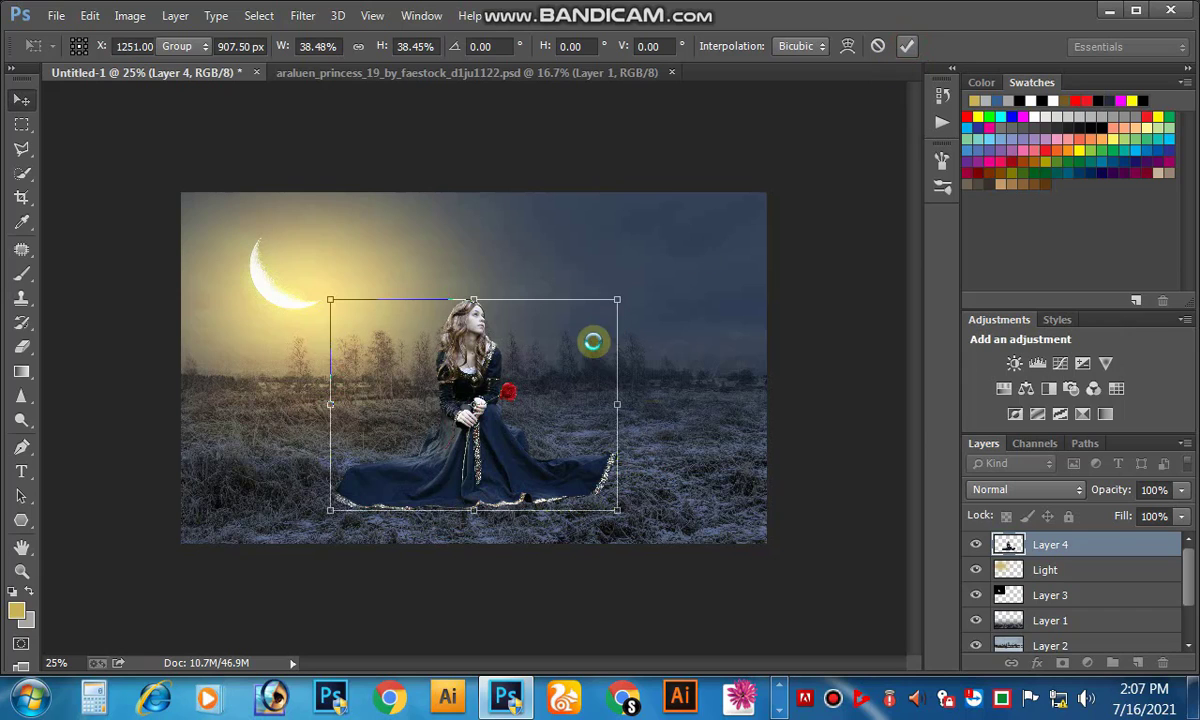
pyautogui.keyDown('ctrl'); pyautogui.click(503, 345); pyautogui.keyUp('ctrl')
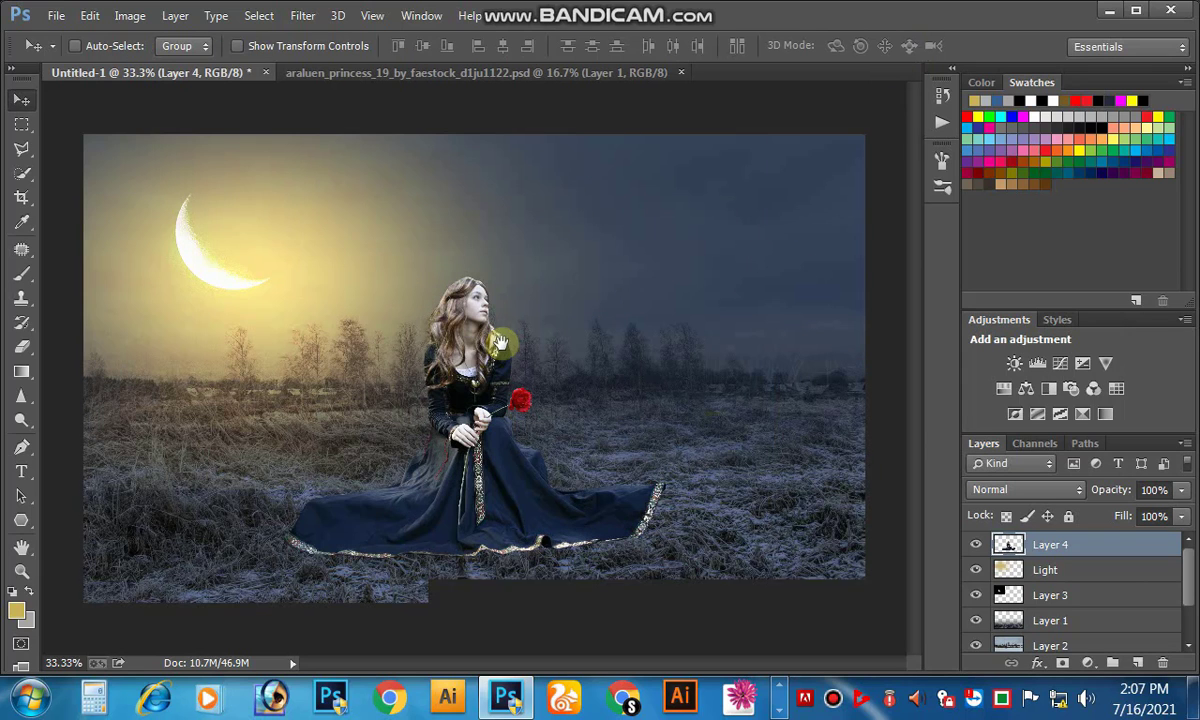
pyautogui.moveTo(494, 414)
pyautogui.mouseDown()
pyautogui.moveTo(518, 380)
pyautogui.moveTo(518, 398)
pyautogui.moveTo(482, 350)
pyautogui.moveTo(497, 408)
pyautogui.mouseUp()
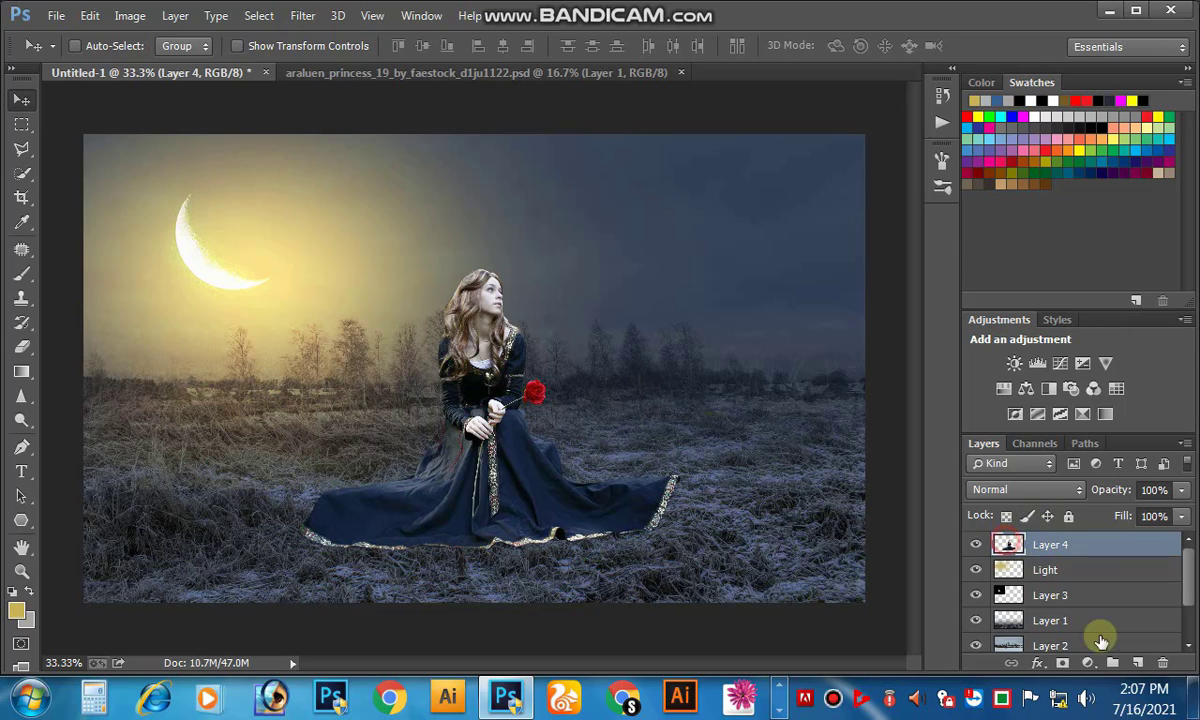
# - Add a layer mask to the princess on Layer 4 and reduce the brush to 200 px for painting on it
pyautogui.click(1062, 663)
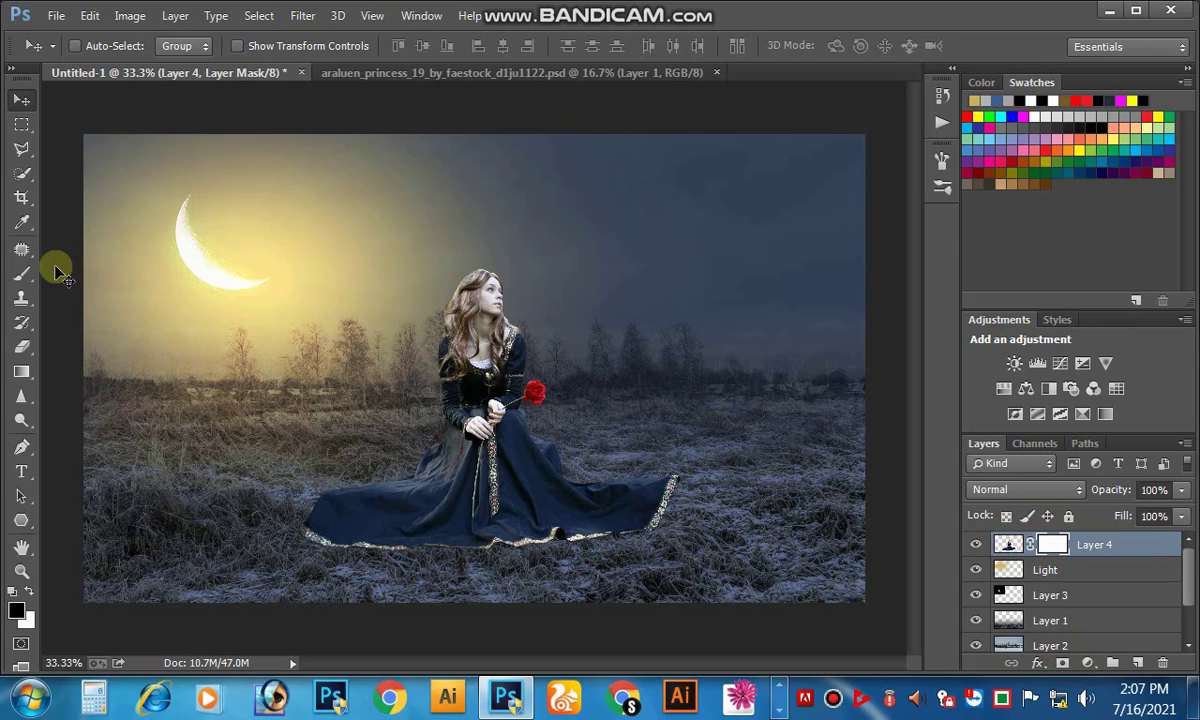
pyautogui.click(24, 347)
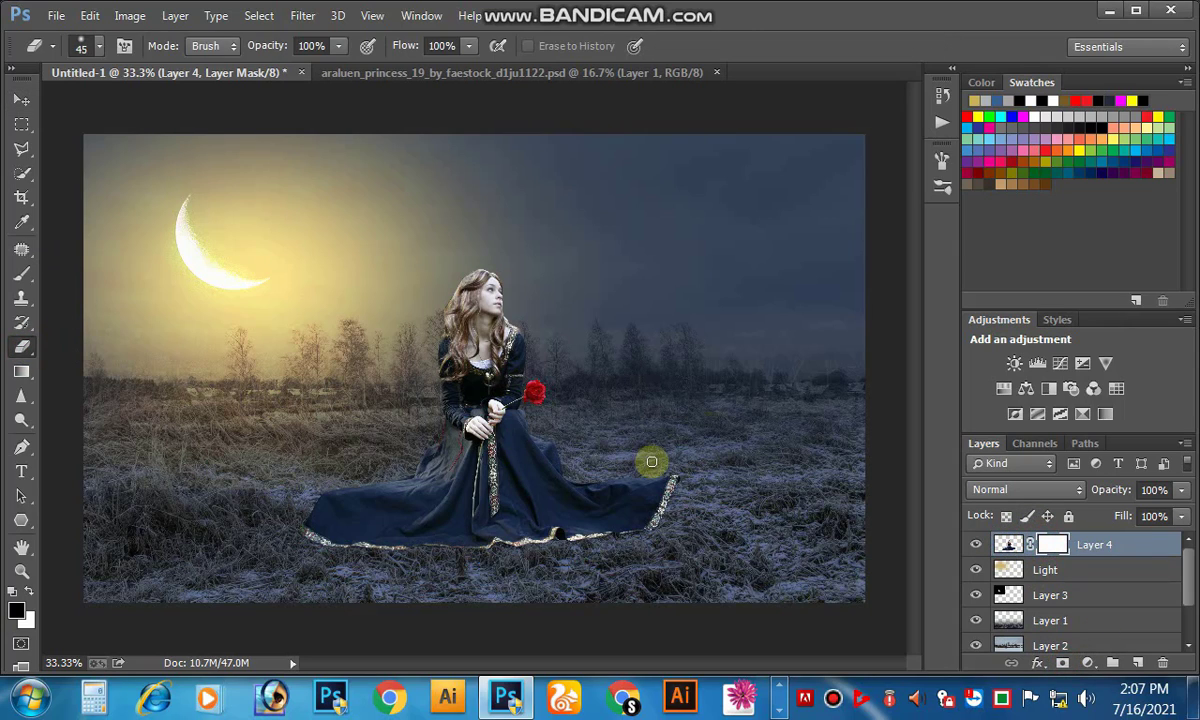
pyautogui.click(22, 273)
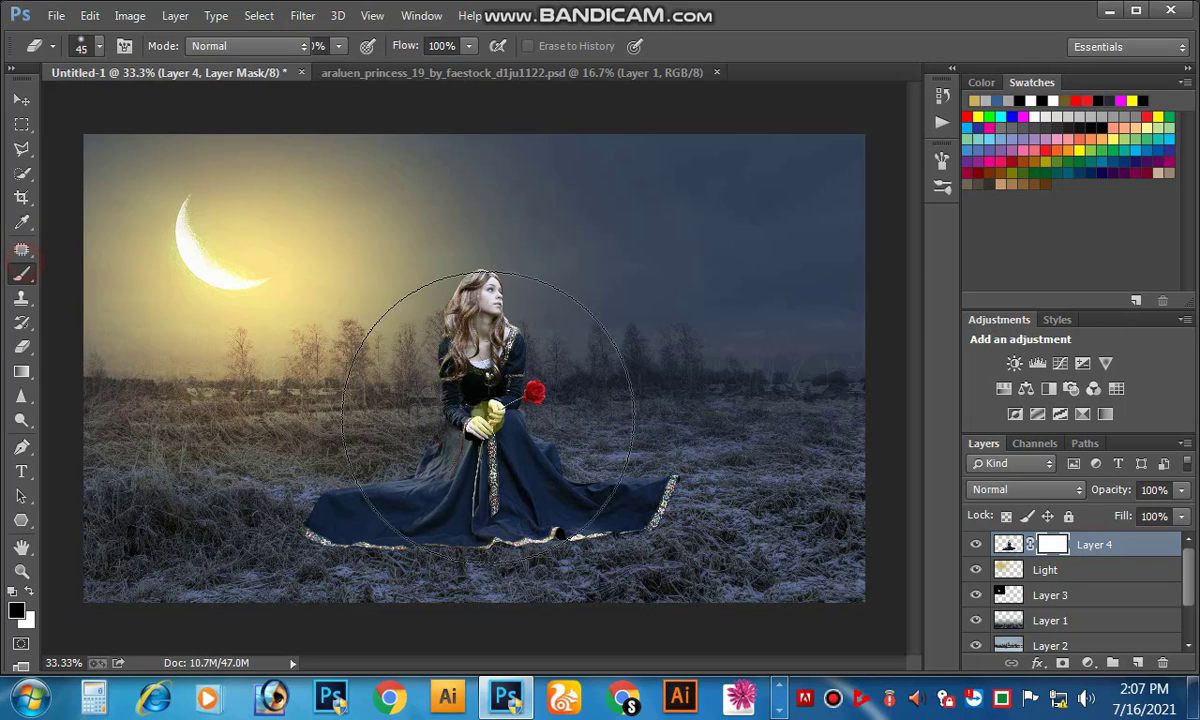
pyautogui.moveTo(780, 452); pyautogui.dragTo(805, 456)
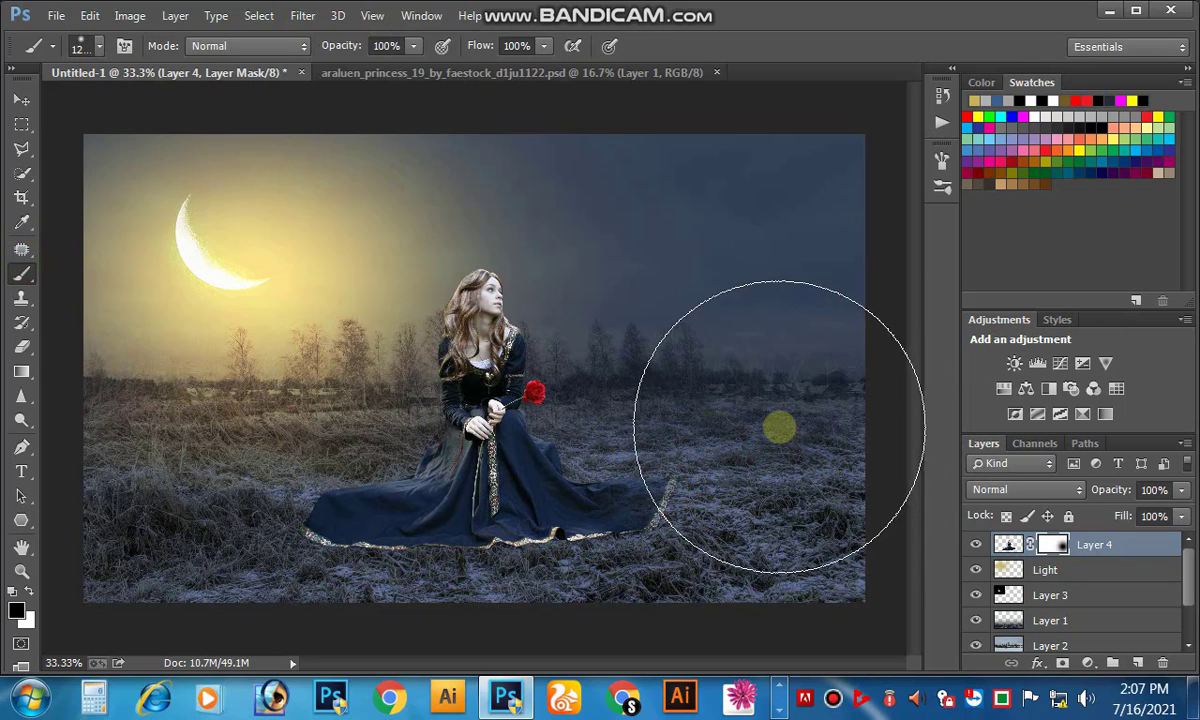
pyautogui.hotkey('ctrl', 'z')
pyautogui.press('[')
pyautogui.press('[')
pyautogui.press('[')
pyautogui.press('[')
pyautogui.press('[')
pyautogui.press('[')
pyautogui.press('[')
pyautogui.press('[')
pyautogui.press('[')
pyautogui.press('[')
pyautogui.press('[')
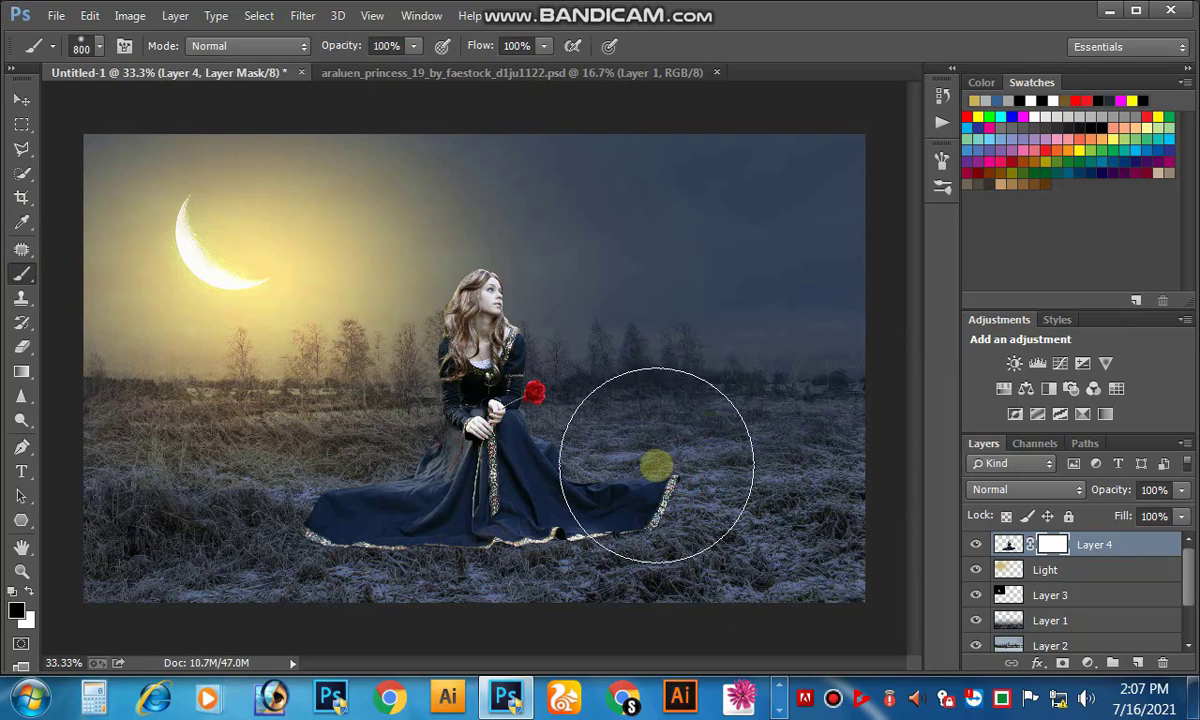
# - Try to mask out both outer ends of the dress with the soft 200 px black brush
pyautogui.moveTo(634, 471); pyautogui.dragTo(733, 537)
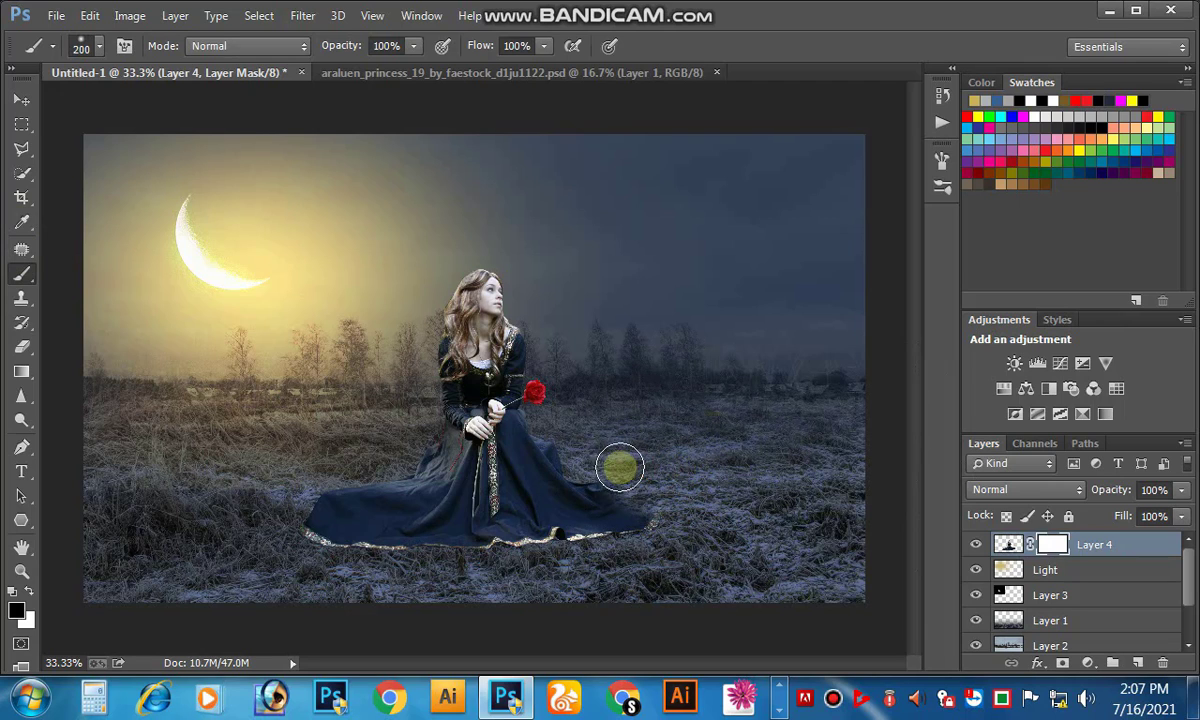
pyautogui.click(675, 507)
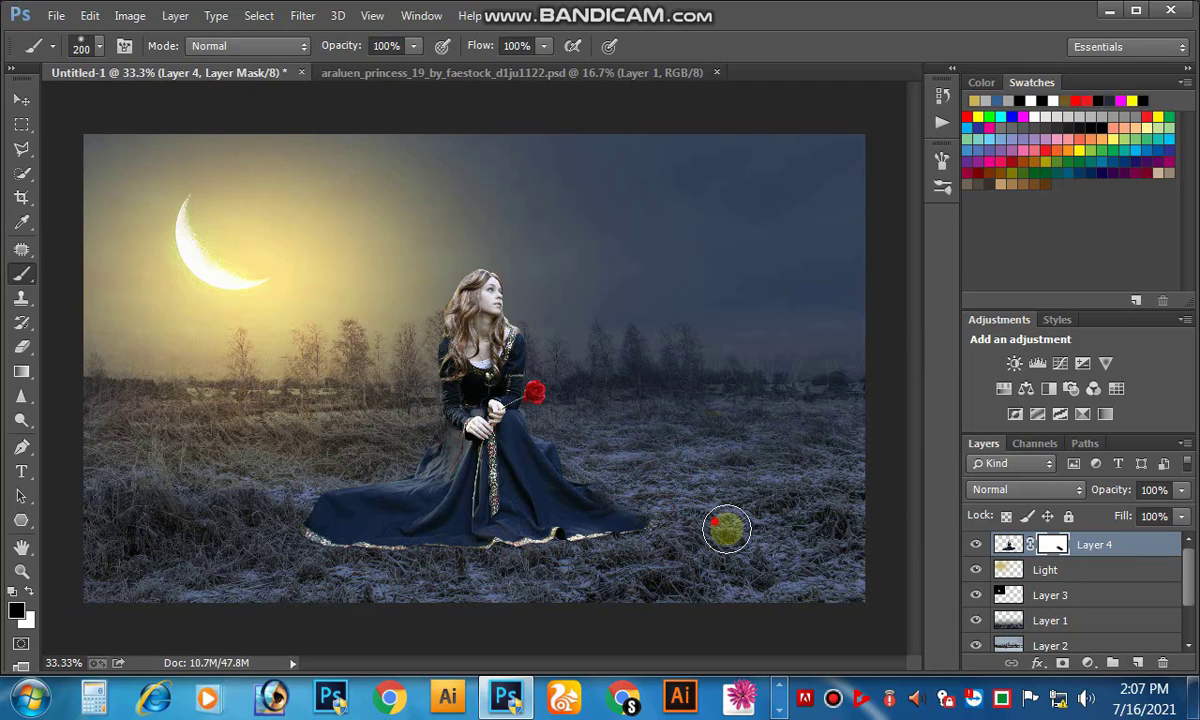
pyautogui.click(369, 465)
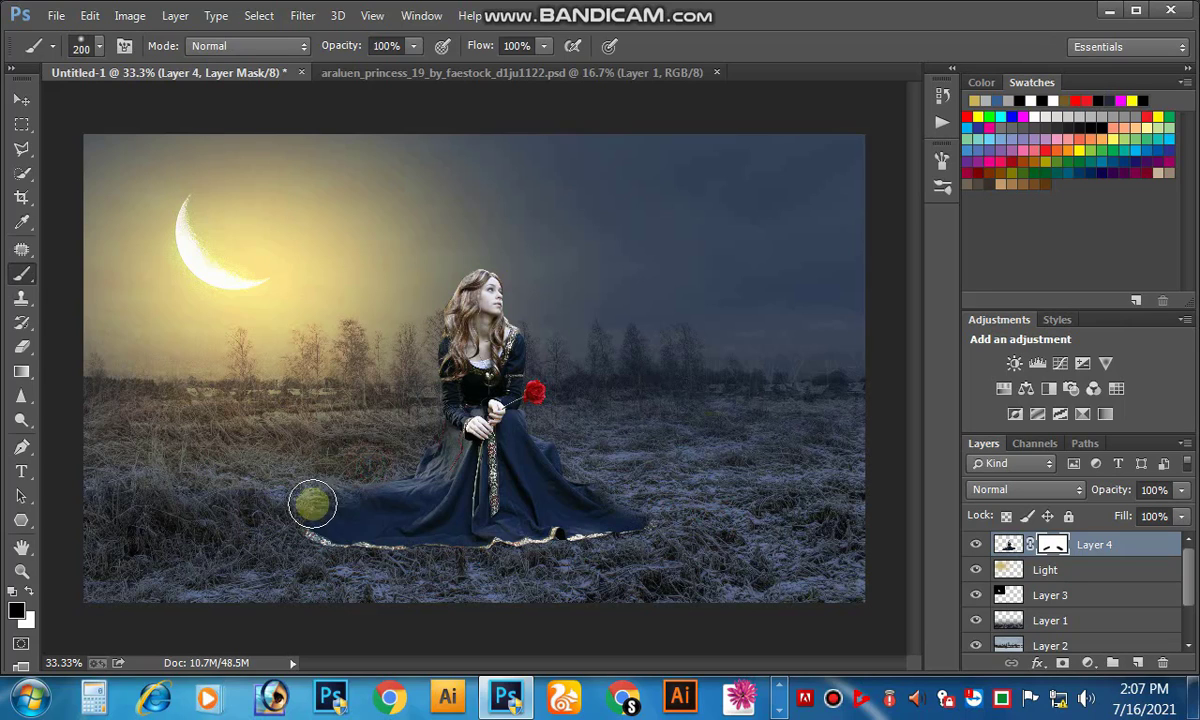
pyautogui.click(356, 477)
pyautogui.click(330, 485)
pyautogui.click(286, 530)
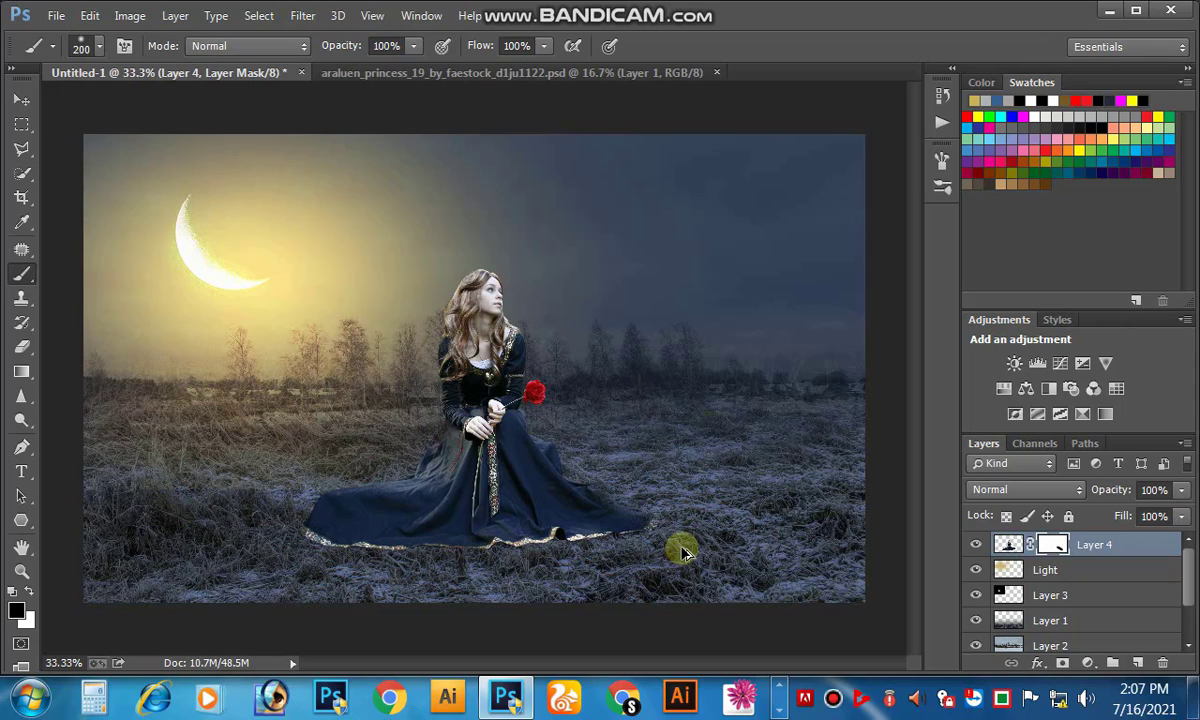
# - Undo the mask strokes painted on both ends of the dress
pyautogui.hotkey('ctrl', 'alt', 'z')
pyautogui.hotkey('ctrl', 'alt', 'z')
pyautogui.hotkey('ctrl', 'alt', 'z')
pyautogui.hotkey('ctrl', 'alt', 'z')
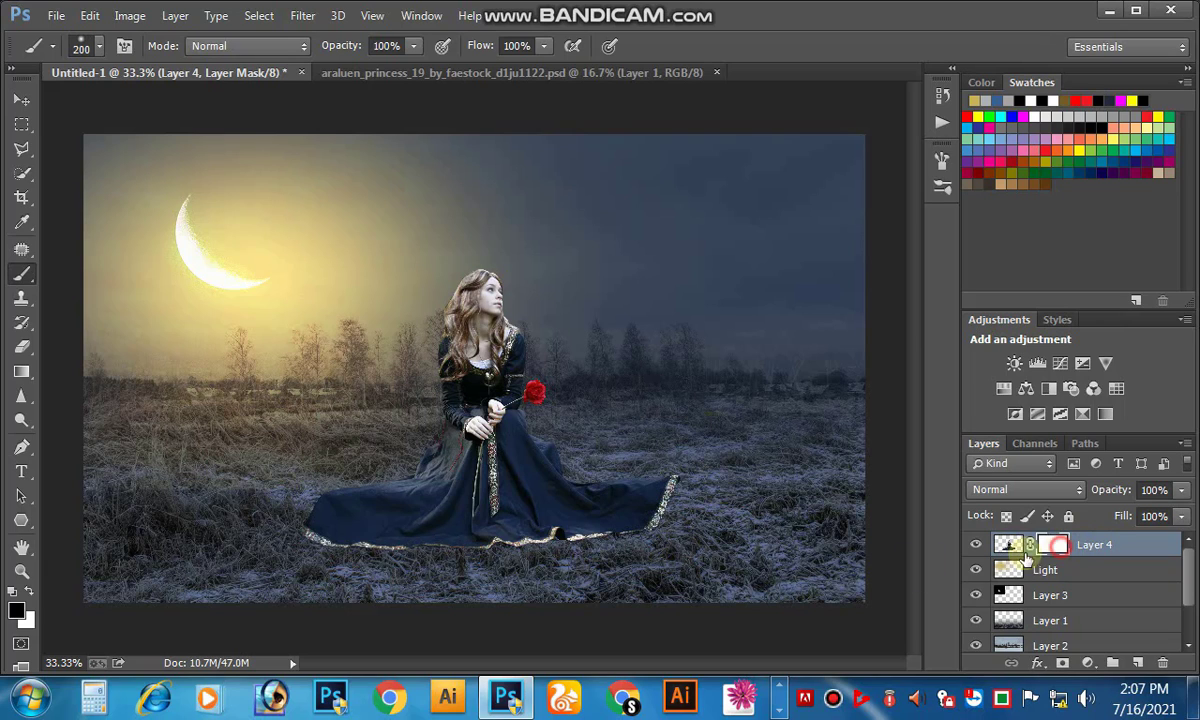
# - Switch to a round 200 px brush with 100% hardness and mask out both outer ends of the dress in black
pyautogui.click(86, 46)
pyautogui.click(133, 149)
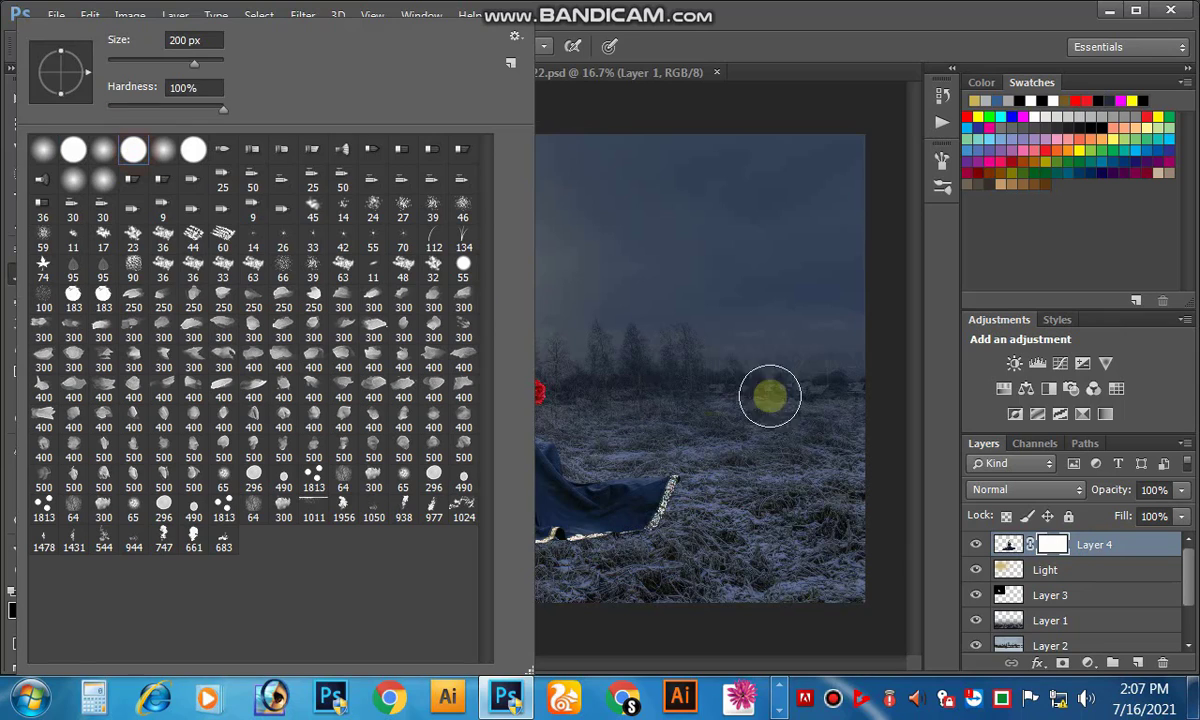
pyautogui.click(624, 455)
pyautogui.moveTo(624, 455); pyautogui.dragTo(691, 490)
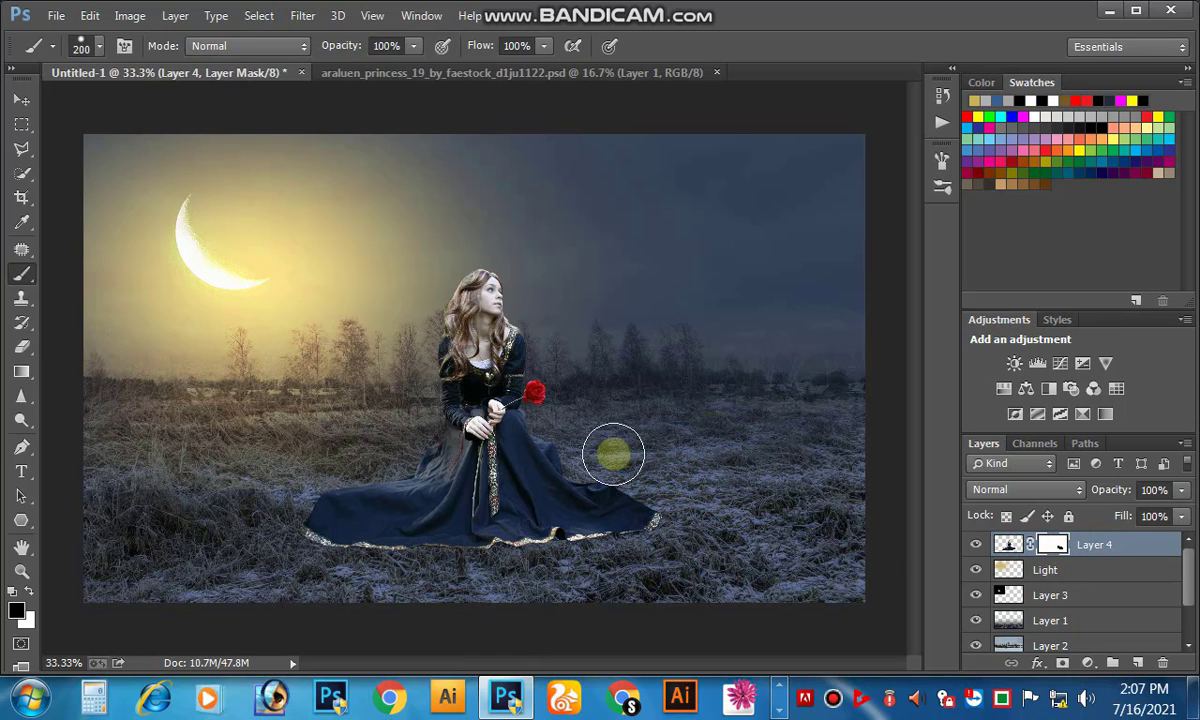
pyautogui.click(616, 462)
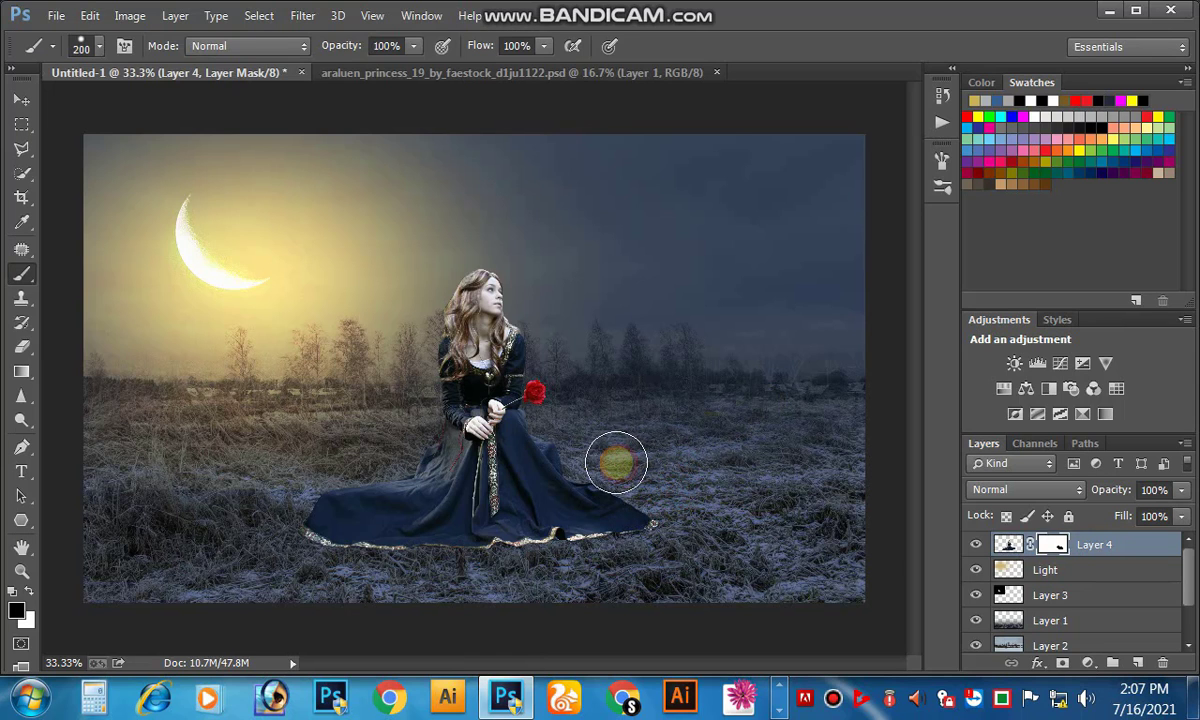
pyautogui.moveTo(616, 462); pyautogui.dragTo(640, 465)
pyautogui.moveTo(338, 455)
pyautogui.mouseDown()
pyautogui.moveTo(321, 490)
pyautogui.moveTo(289, 496)
pyautogui.moveTo(310, 480)
pyautogui.mouseUp()
pyautogui.click(348, 469)
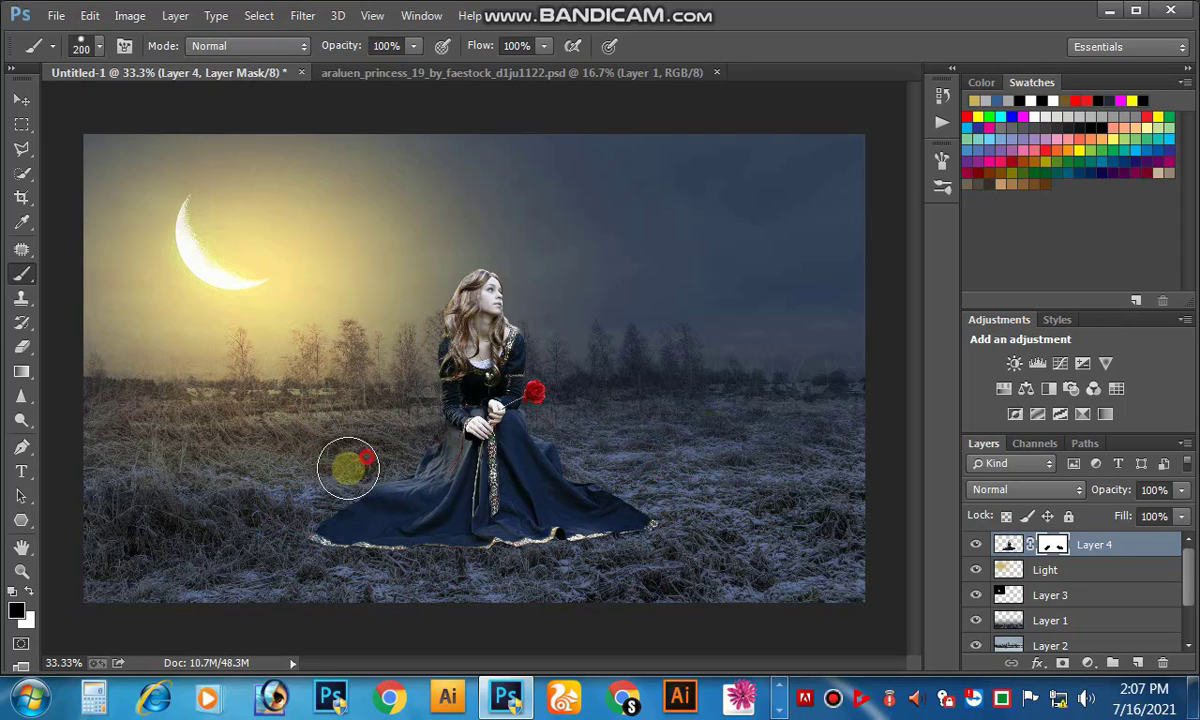
pyautogui.click(620, 452)
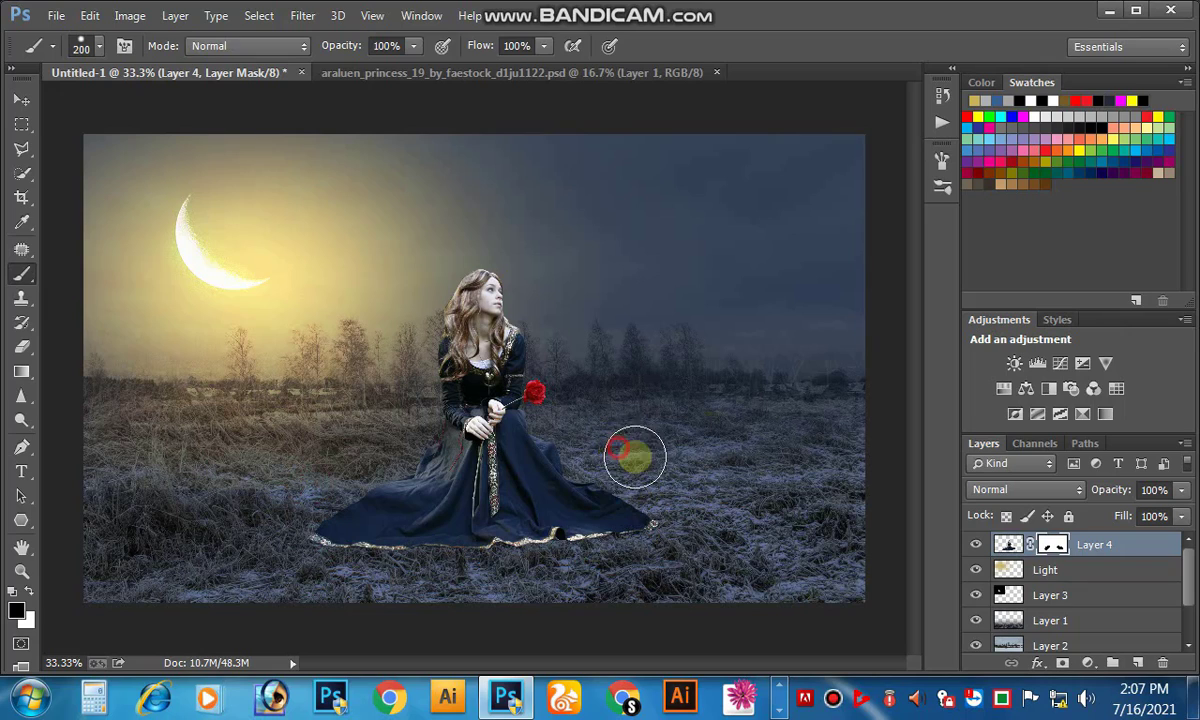
# - Paint the last black mask stroke beside the dress's moon-side end and shift the princess slightly to the right
pyautogui.moveTo(326, 461)
pyautogui.mouseDown()
pyautogui.moveTo(344, 463)
pyautogui.moveTo(298, 486)
pyautogui.mouseUp()
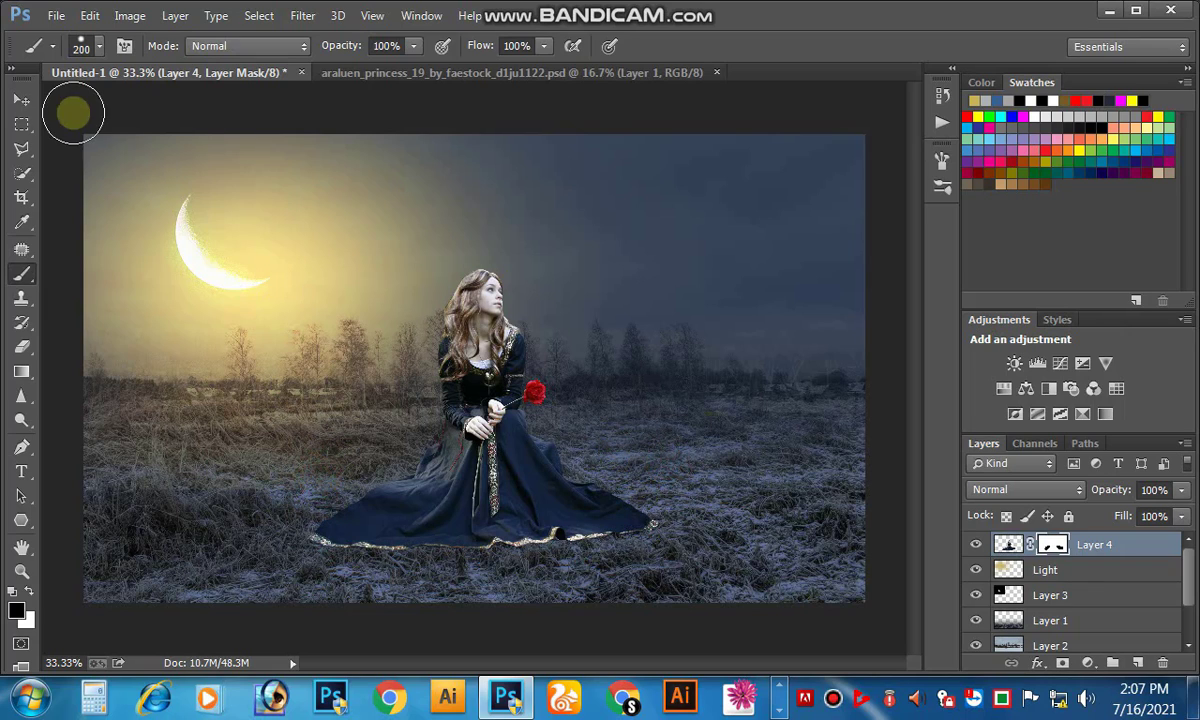
pyautogui.click(22, 101)
pyautogui.rightClick(492, 413)
pyautogui.click(494, 428)
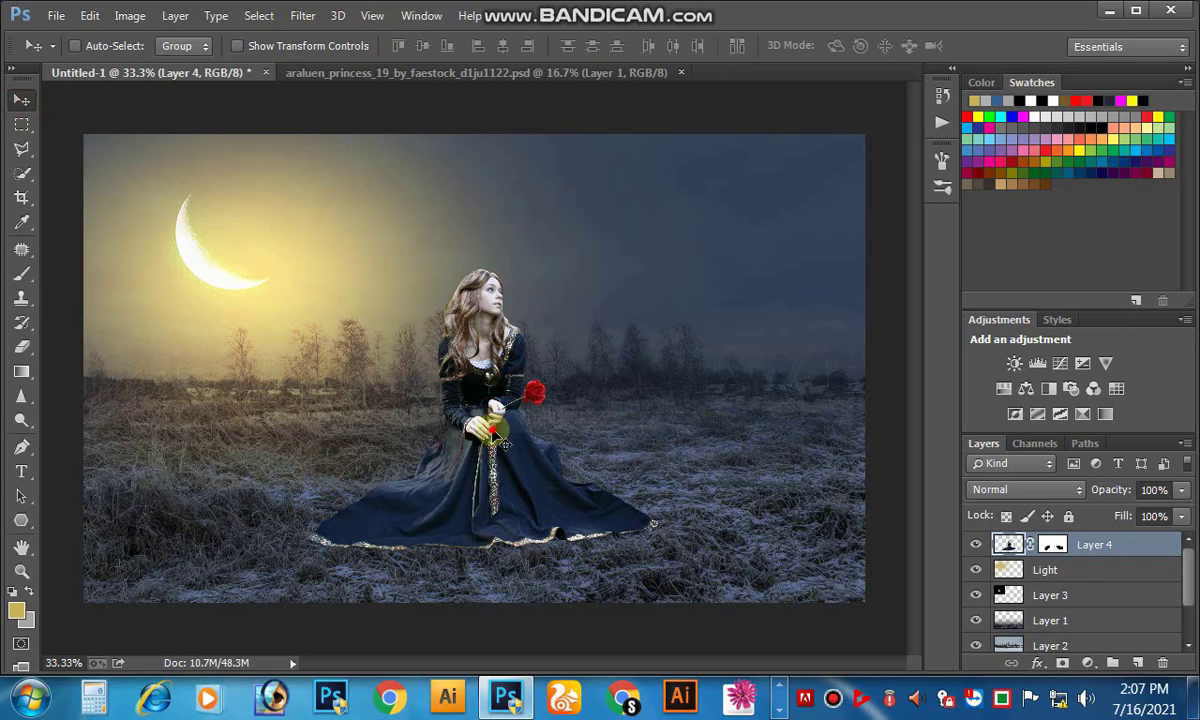
pyautogui.moveTo(493, 430); pyautogui.dragTo(505, 430)
# - Scale the princess down slightly with Free Transform and reposition her a little further right on the grass
pyautogui.click(90, 15)
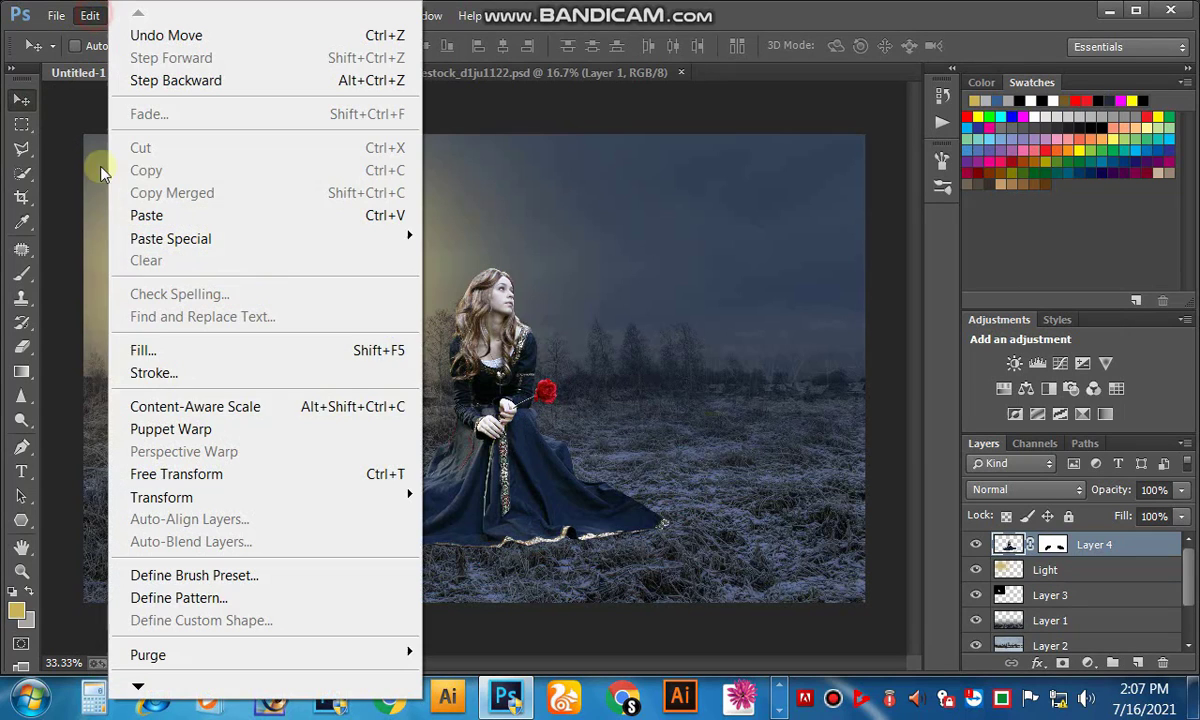
pyautogui.click(160, 474)
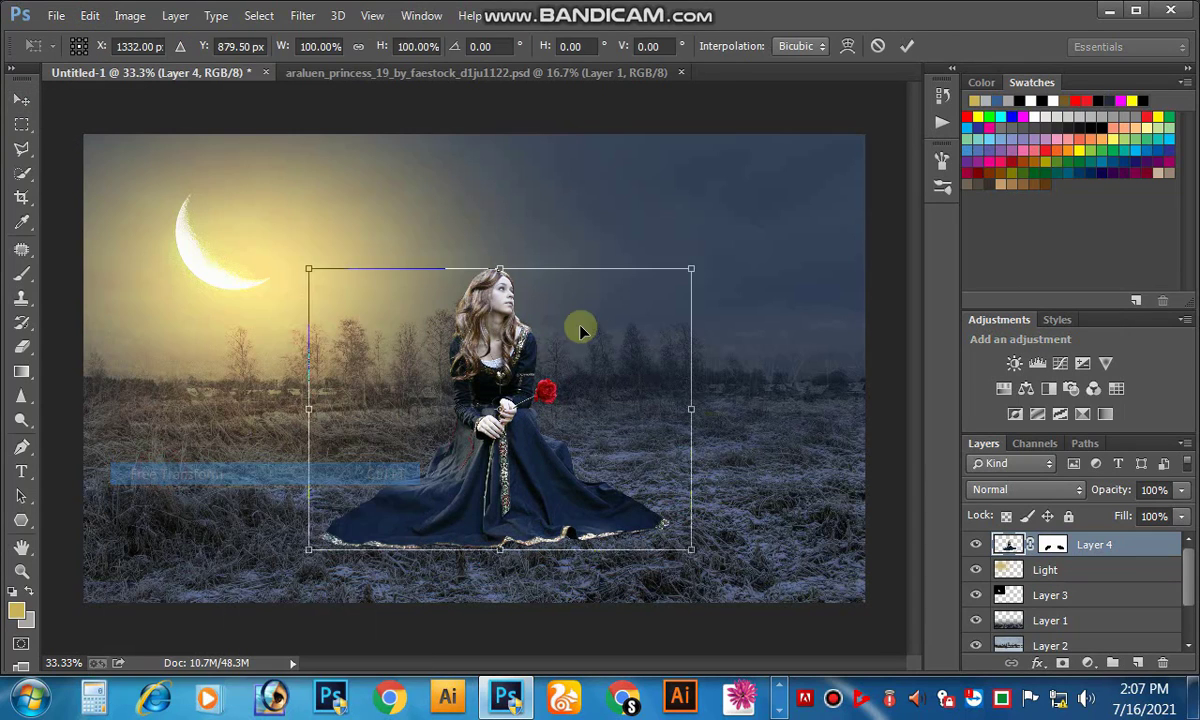
pyautogui.moveTo(681, 271); pyautogui.dragTo(680, 271)
pyautogui.click(906, 46)
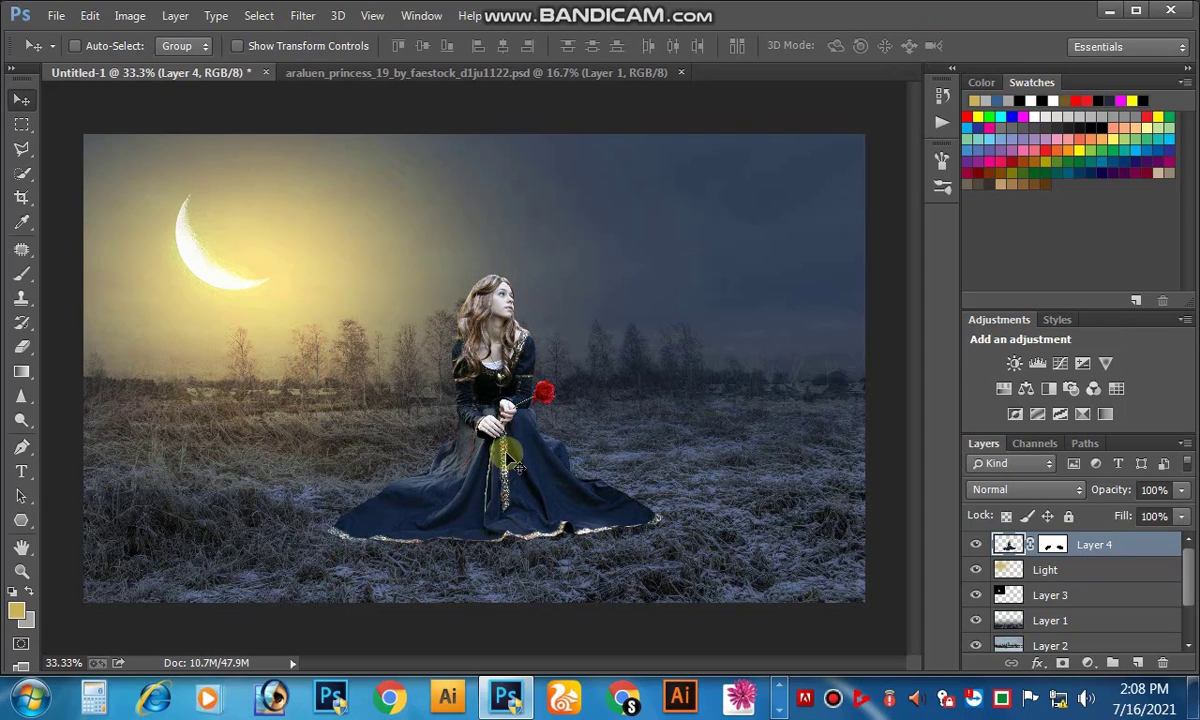
pyautogui.moveTo(502, 462); pyautogui.dragTo(508, 460)
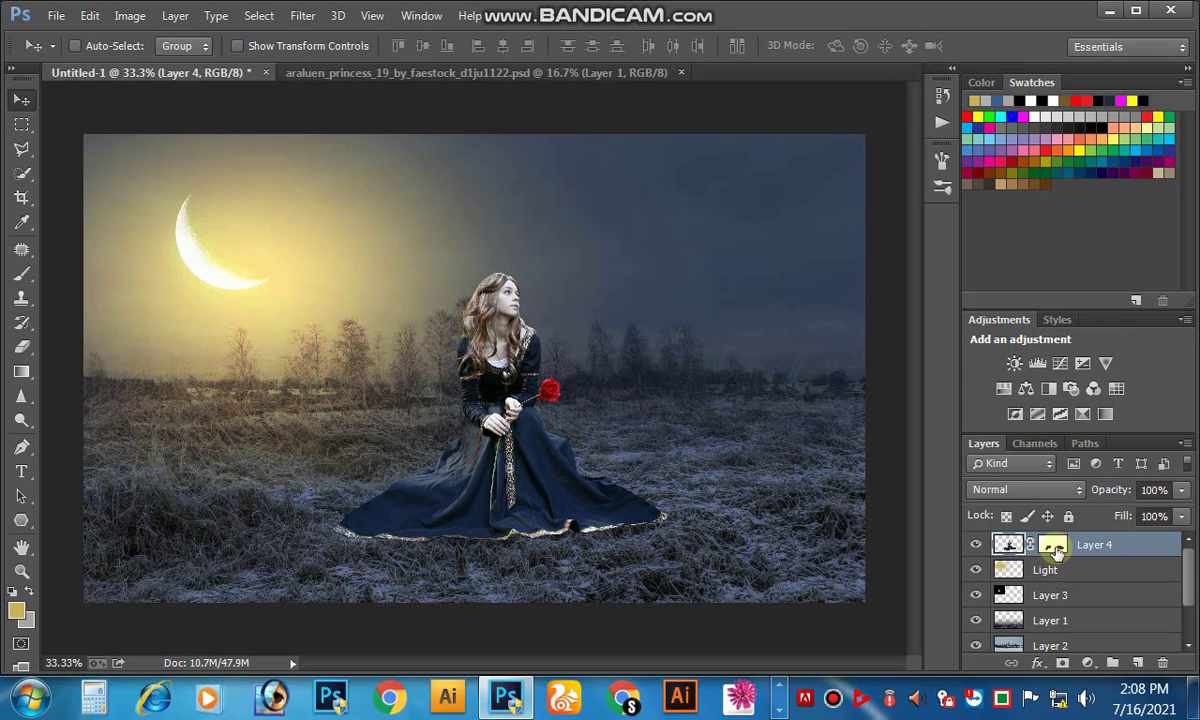
pyautogui.click(1022, 545)
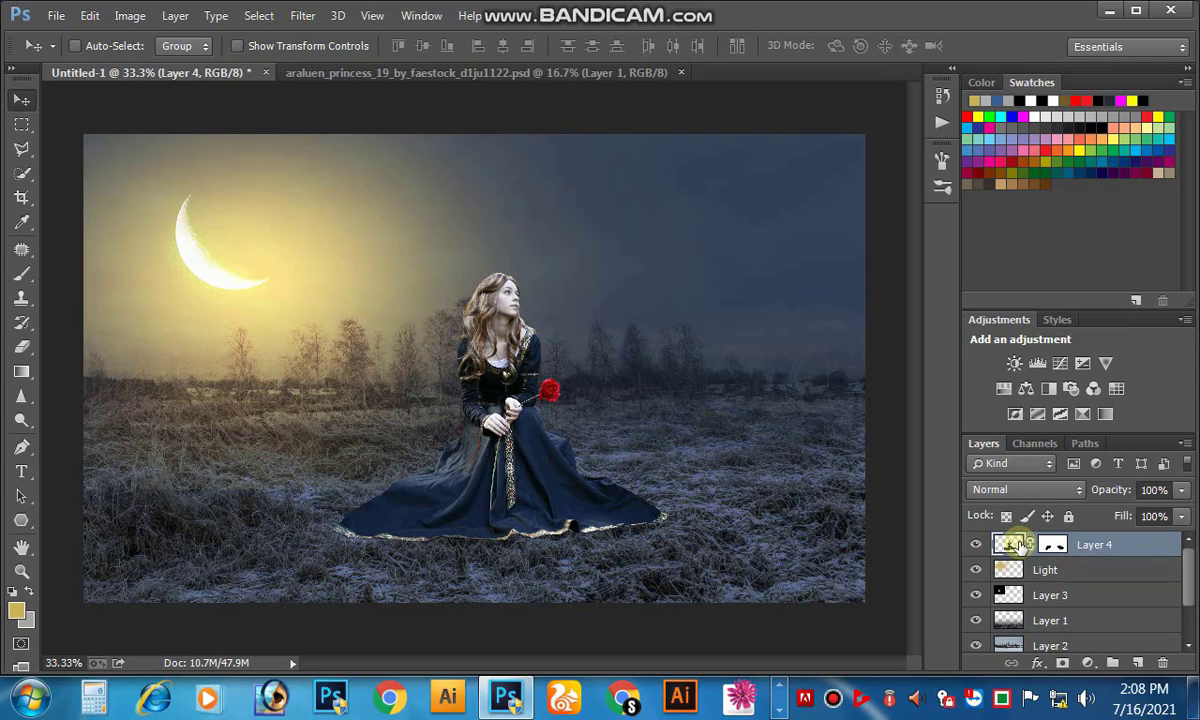
pyautogui.hotkey('ctrl', 'u')
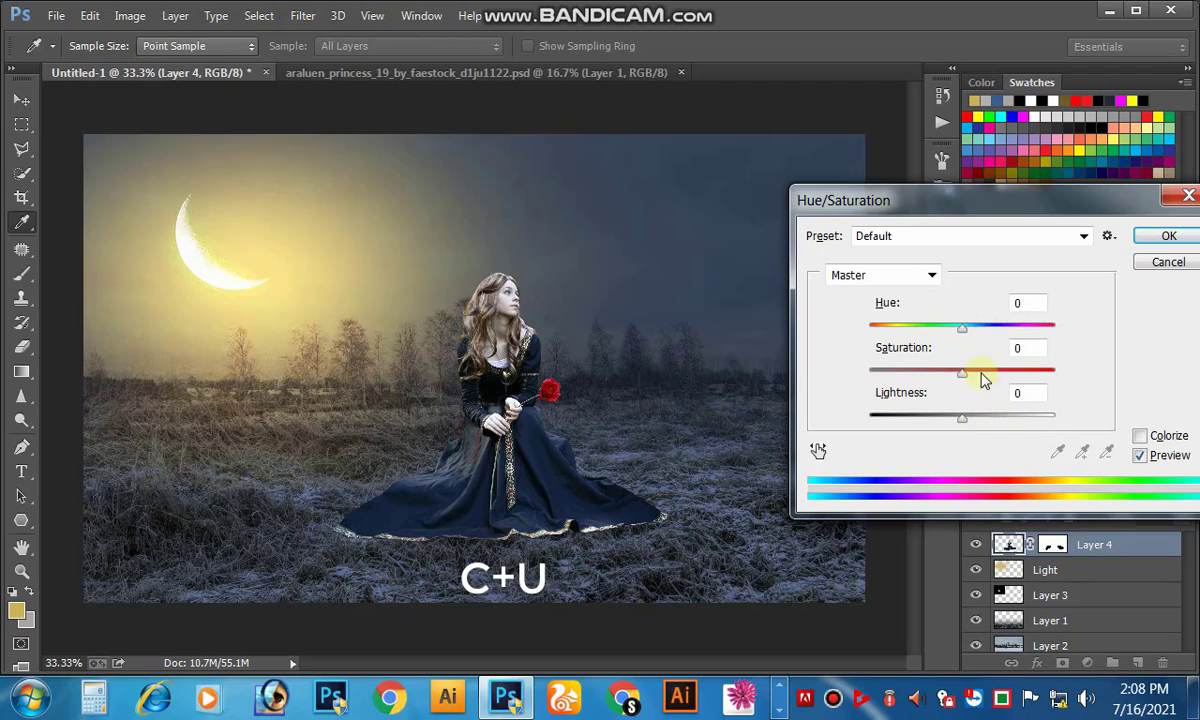
pyautogui.moveTo(958, 376); pyautogui.dragTo(946, 378)
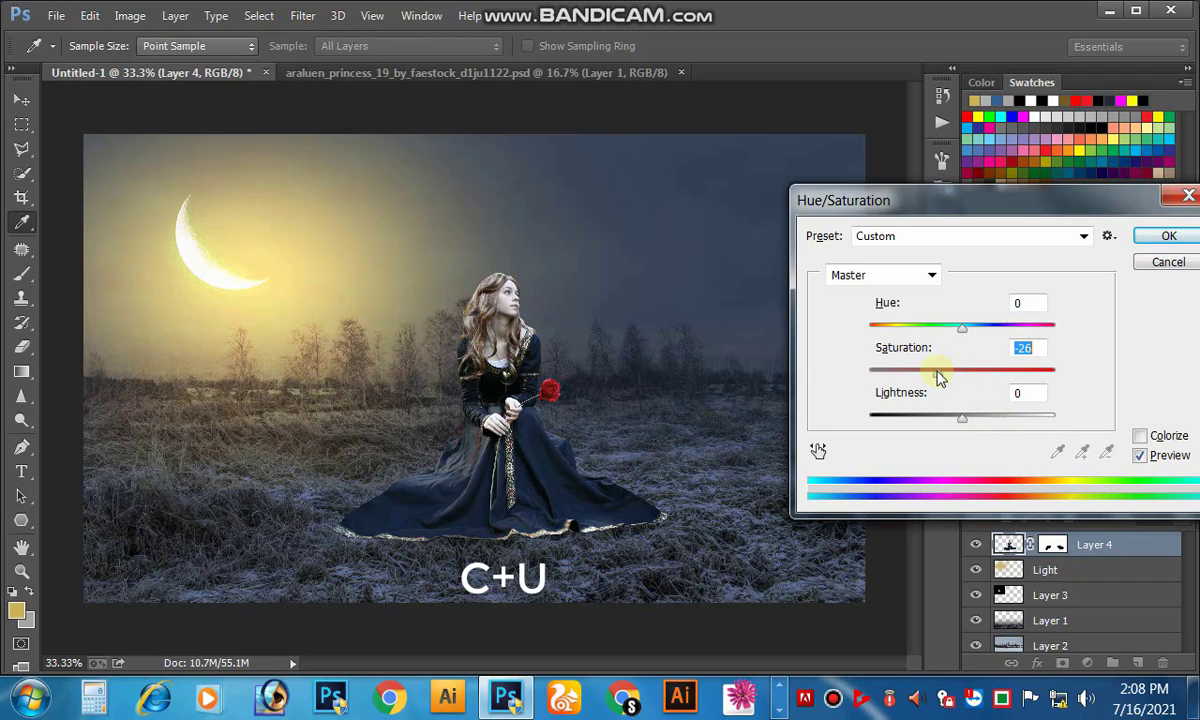
pyautogui.moveTo(938, 377); pyautogui.dragTo(982, 382)
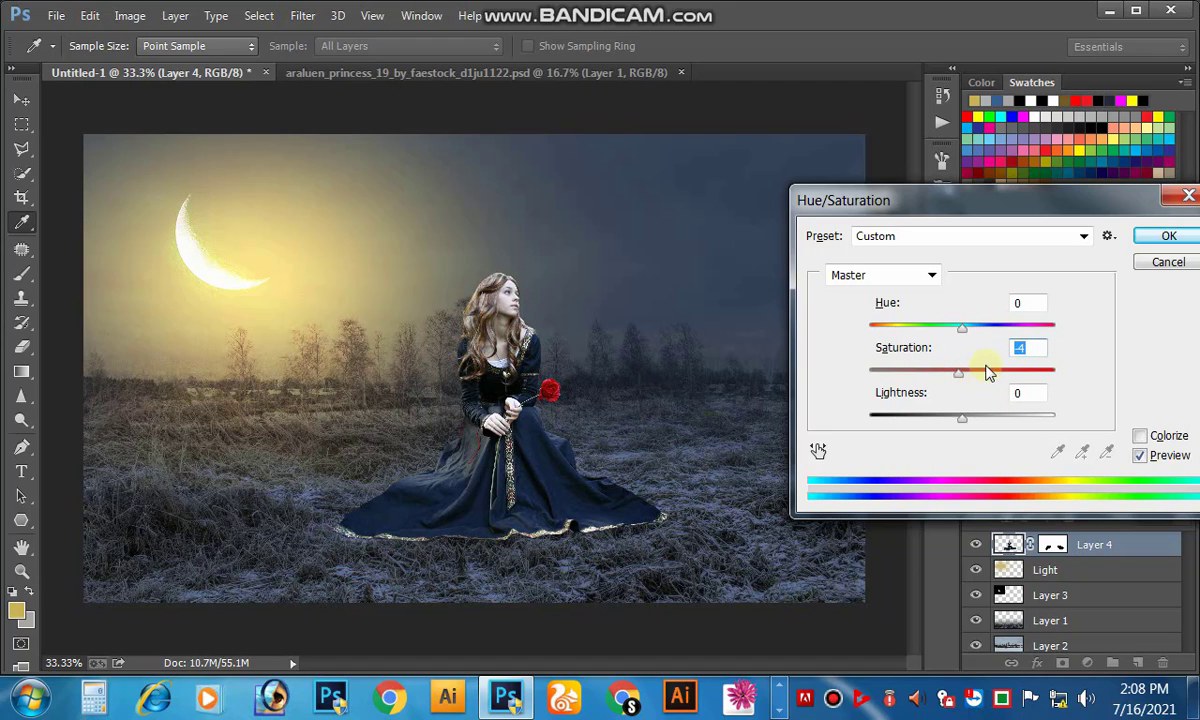
pyautogui.click(1167, 263)
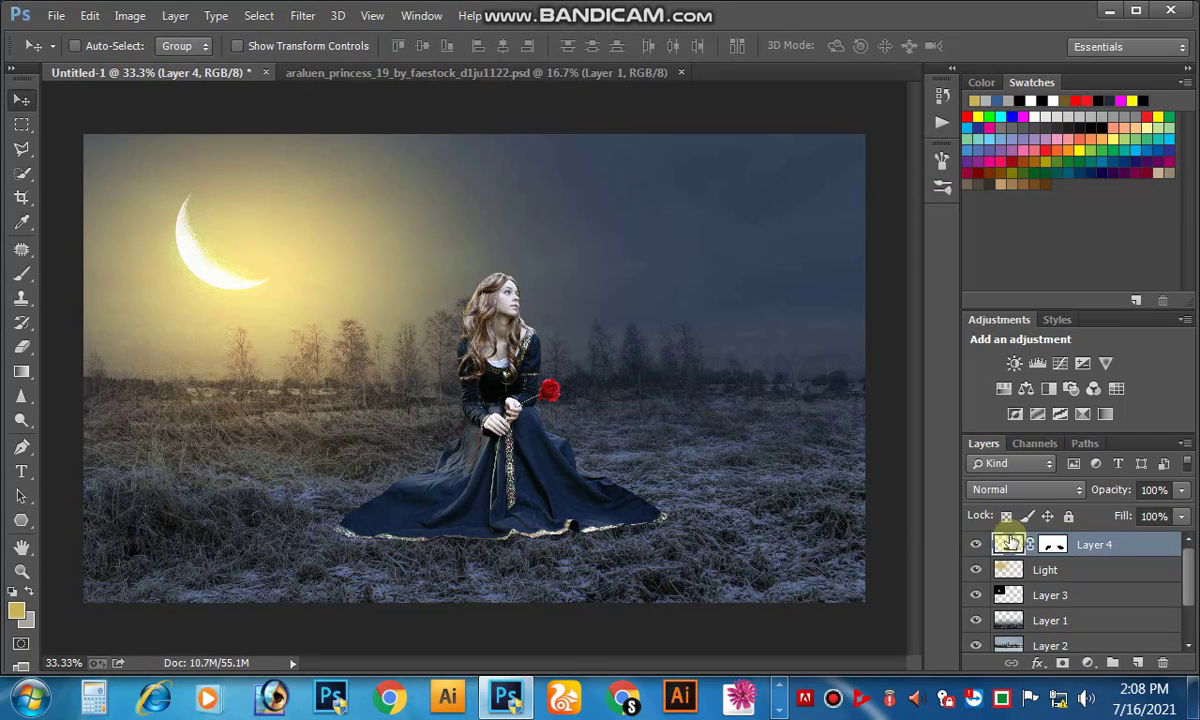
# - Apply the layer mask on Layer 4 permanently to the princess
pyautogui.rightClick(1040, 541)
pyautogui.click(888, 391)
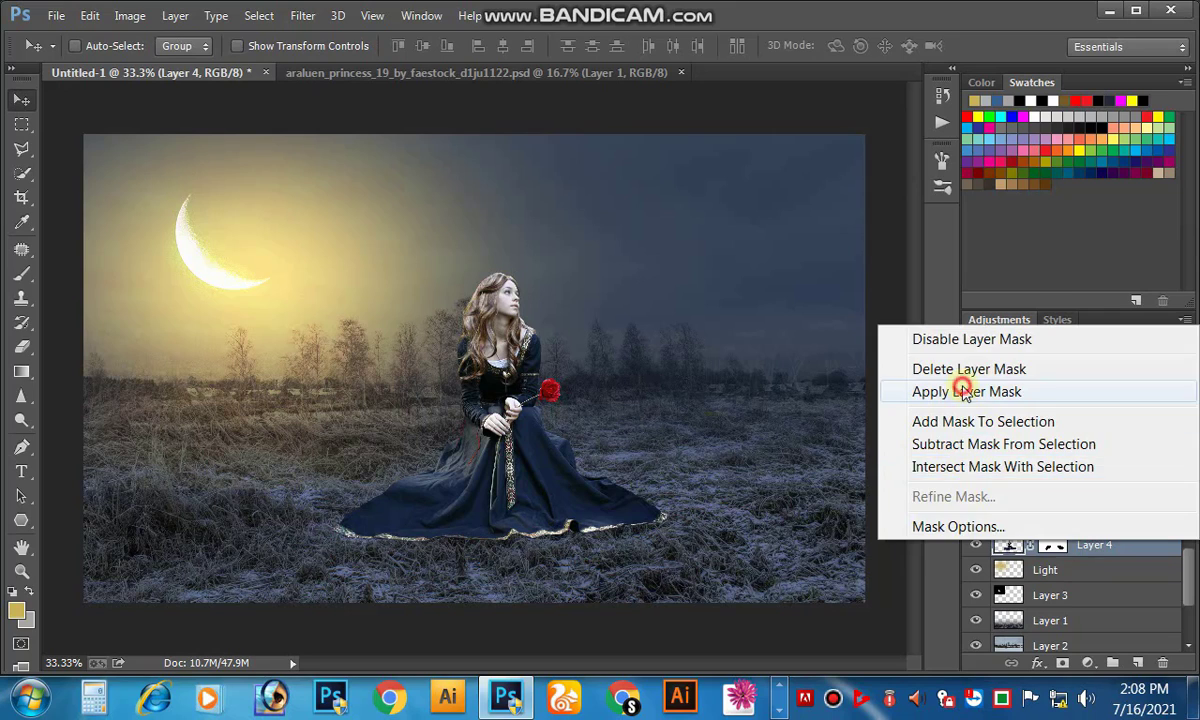
pyautogui.hotkey('ctrl', 'u')
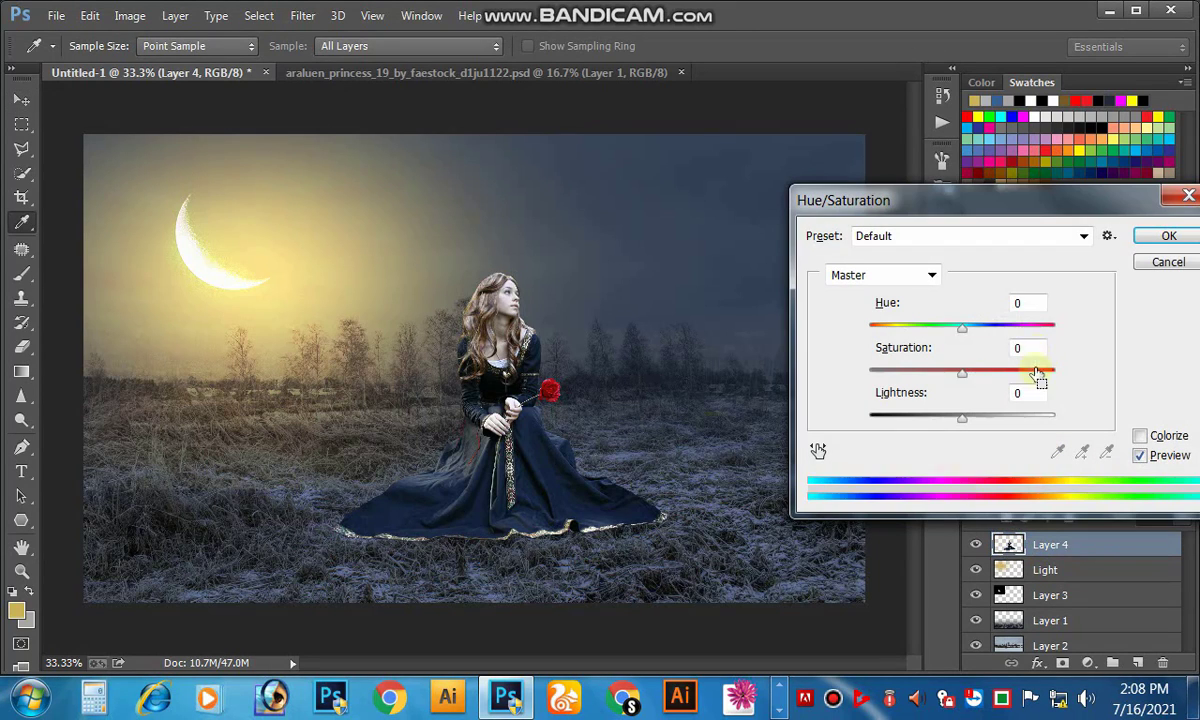
pyautogui.moveTo(962, 327); pyautogui.dragTo(983, 343)
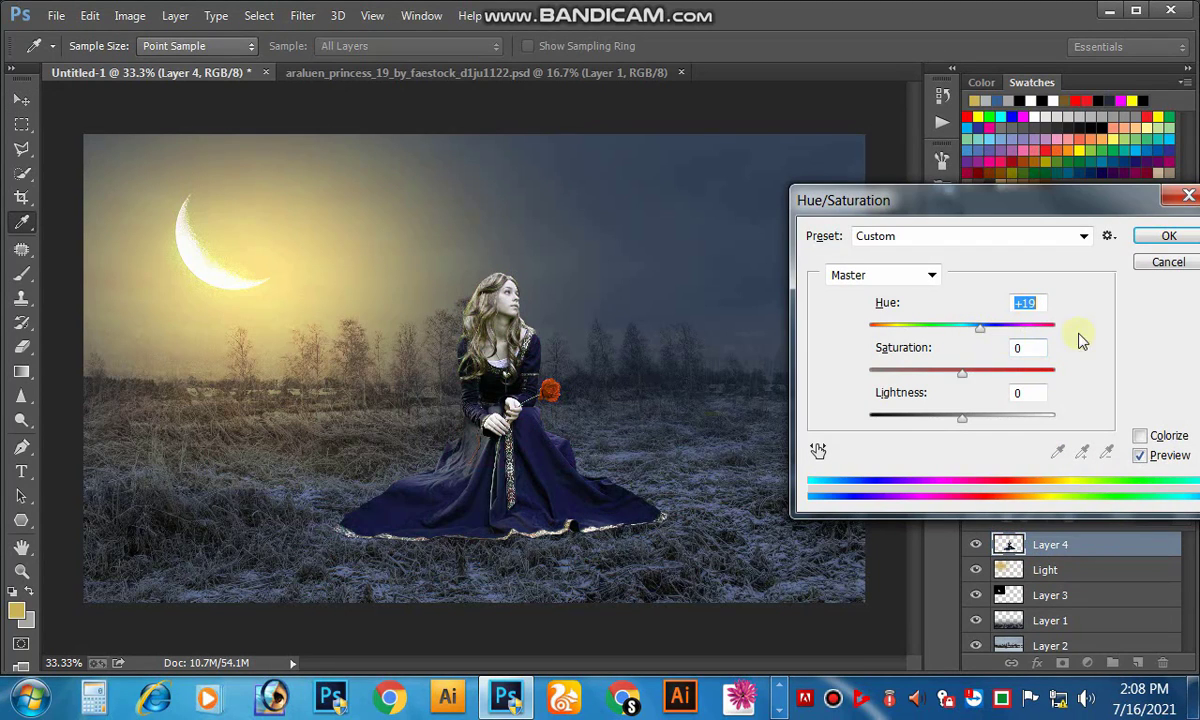
pyautogui.press('Return')
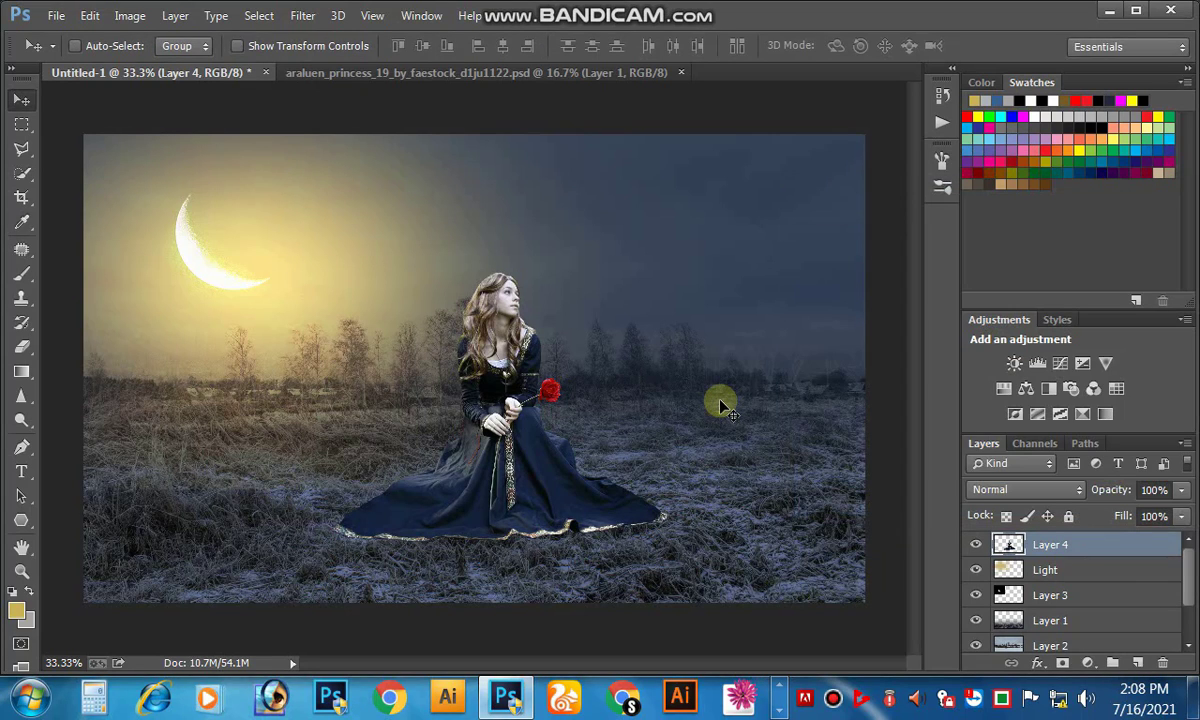
# - Reduce the princess's saturation on Layer 4 to -25 with Hue/Saturation
pyautogui.hotkey('ctrl', 'u')
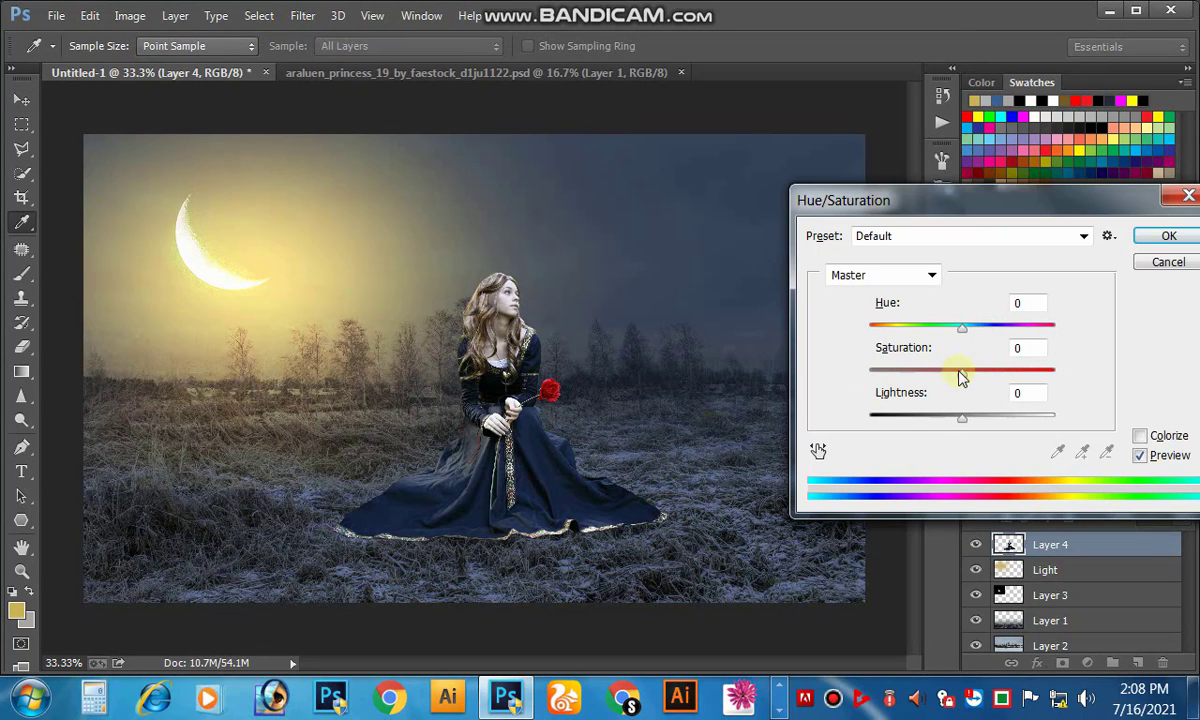
pyautogui.moveTo(960, 376); pyautogui.dragTo(948, 376)
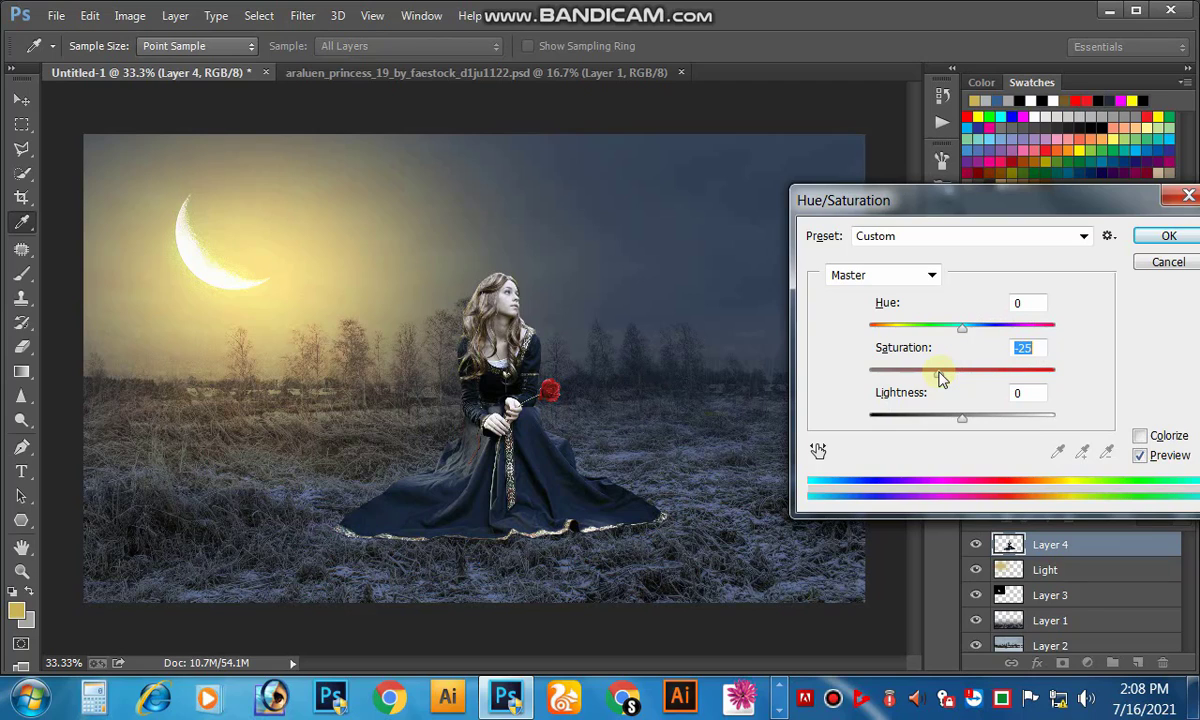
pyautogui.click(1146, 241)
# - Color-balance the princess, nudging the midtones toward magenta and setting the highlights to red +11, green 0 and blue +19
pyautogui.hotkey('ctrl', 'b')
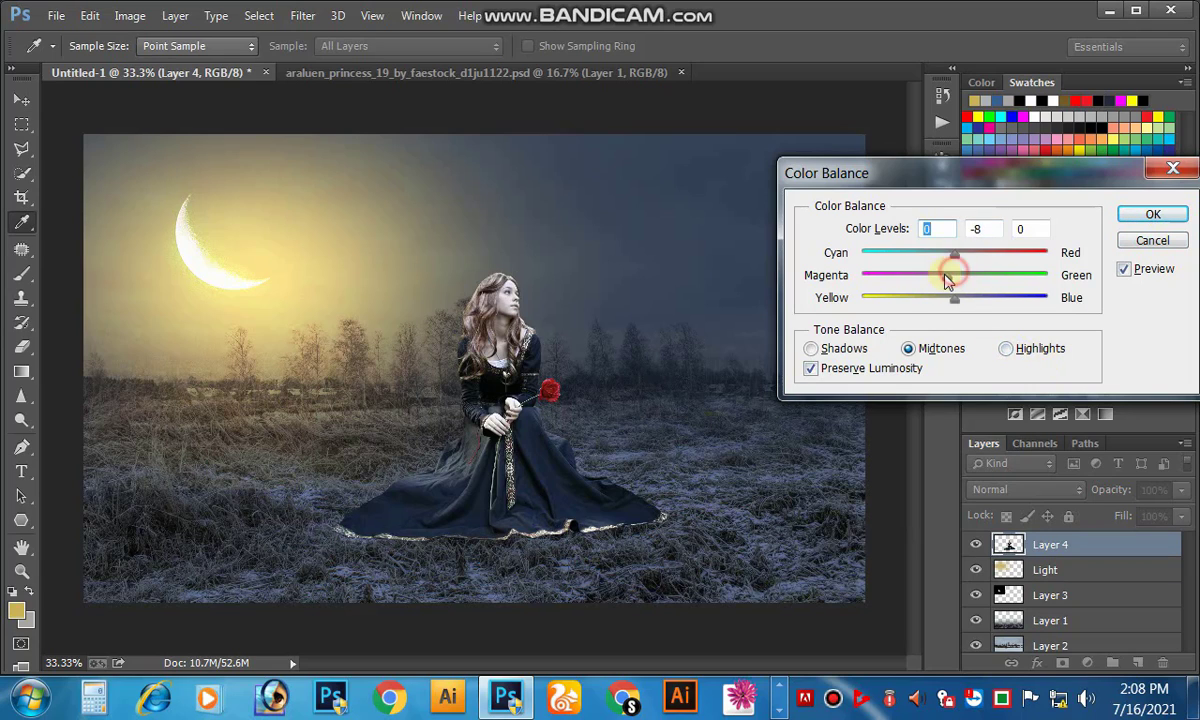
pyautogui.moveTo(944, 275); pyautogui.dragTo(948, 275)
pyautogui.click(1005, 349)
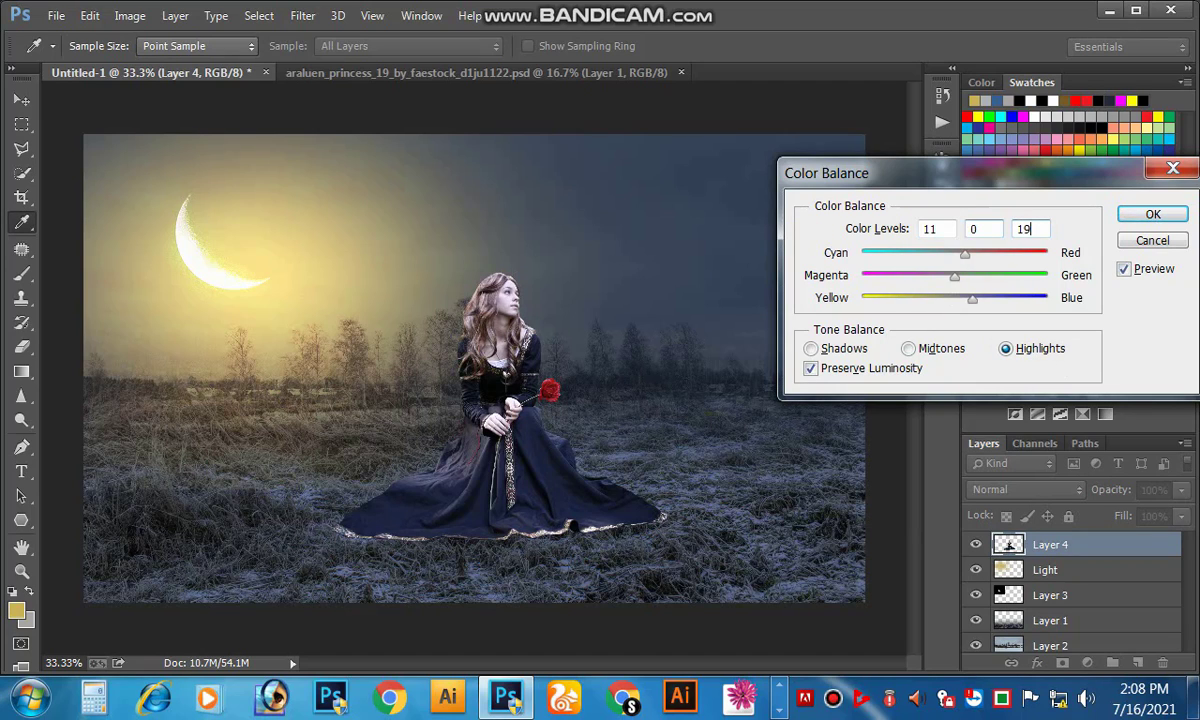
pyautogui.press('Return')
pyautogui.press('v')
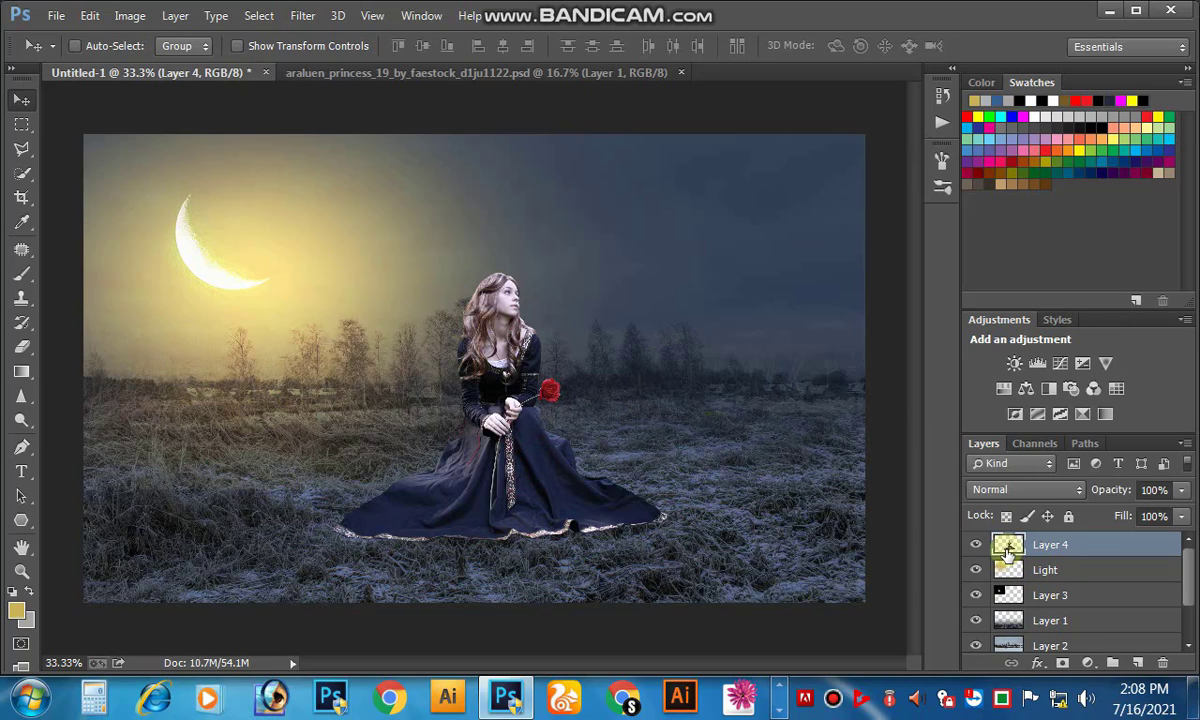
# - Add a Brightness/Contrast adjustment layer clipped to Layer 4 and set its brightness to -56
pyautogui.click(1015, 364)
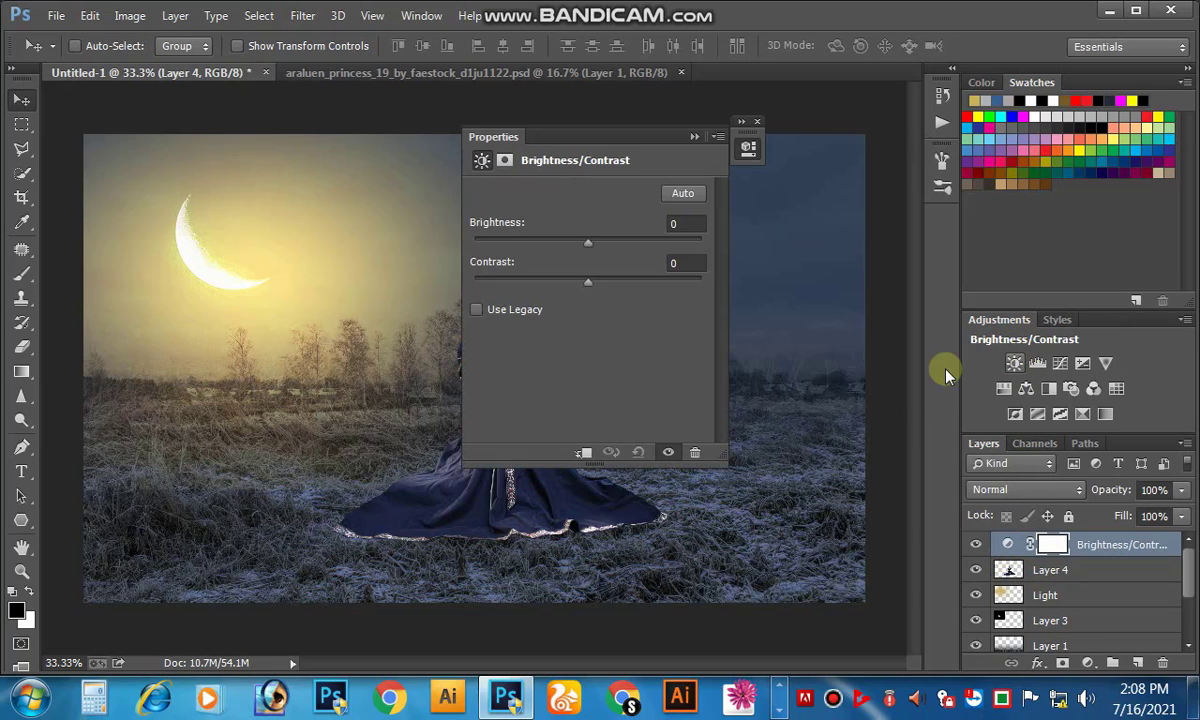
pyautogui.click(583, 453)
pyautogui.moveTo(618, 140); pyautogui.dragTo(796, 163)
pyautogui.moveTo(765, 262); pyautogui.dragTo(726, 280)
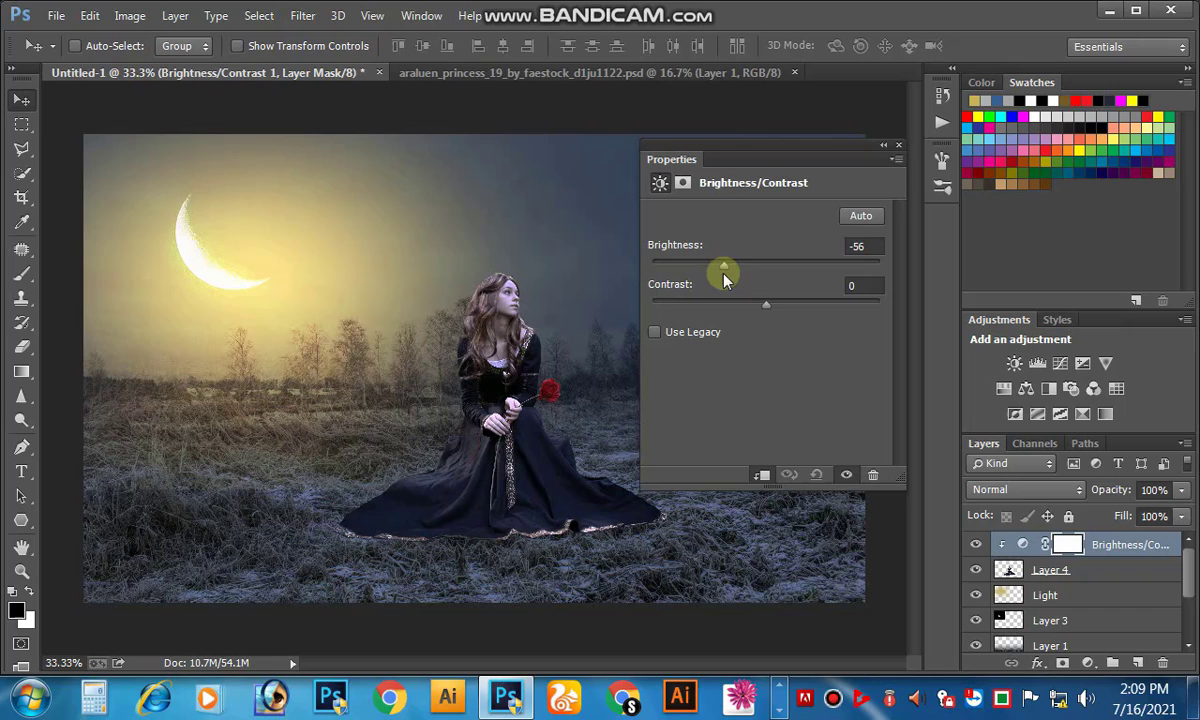
pyautogui.click(884, 148)
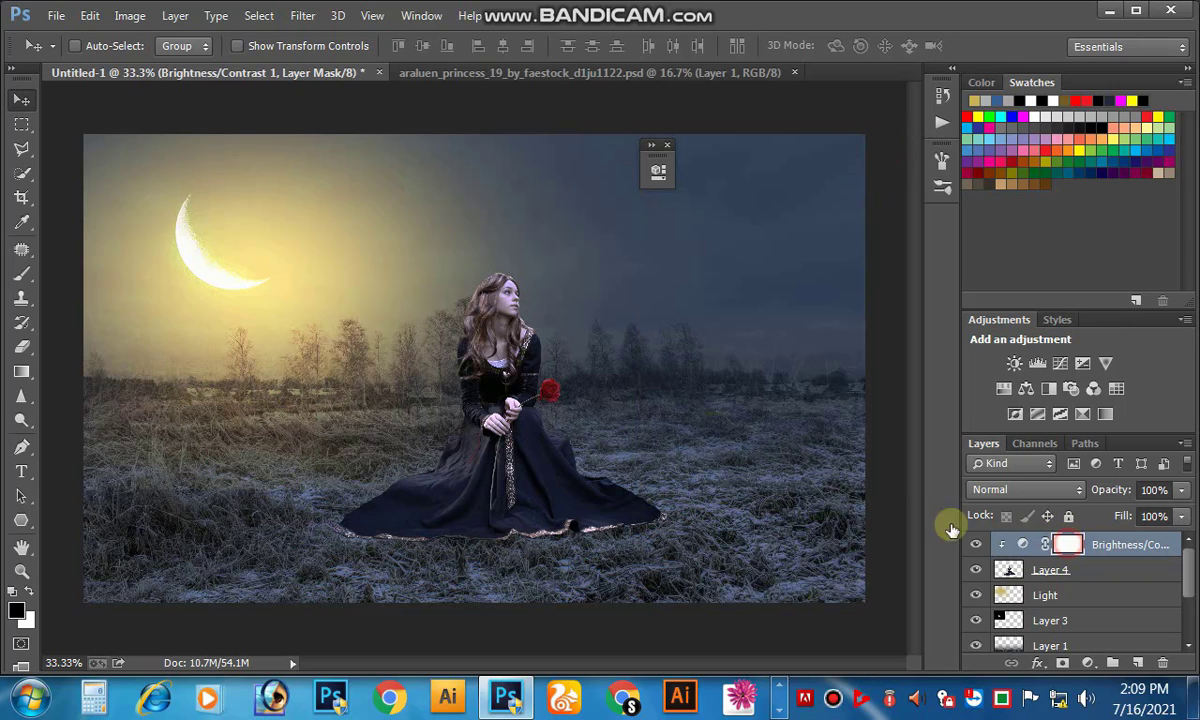
# - Start painting black on the Brightness/Contrast mask over the princess's moonlit side and choose a soft round 200 px brush with 0% hardness
pyautogui.click(22, 268)
pyautogui.moveTo(429, 343)
pyautogui.mouseDown()
pyautogui.moveTo(427, 388)
pyautogui.moveTo(445, 369)
pyautogui.moveTo(419, 428)
pyautogui.moveTo(443, 409)
pyautogui.moveTo(400, 454)
pyautogui.moveTo(432, 433)
pyautogui.moveTo(330, 493)
pyautogui.moveTo(394, 464)
pyautogui.moveTo(467, 291)
pyautogui.moveTo(471, 311)
pyautogui.moveTo(475, 273)
pyautogui.moveTo(413, 321)
pyautogui.mouseUp()
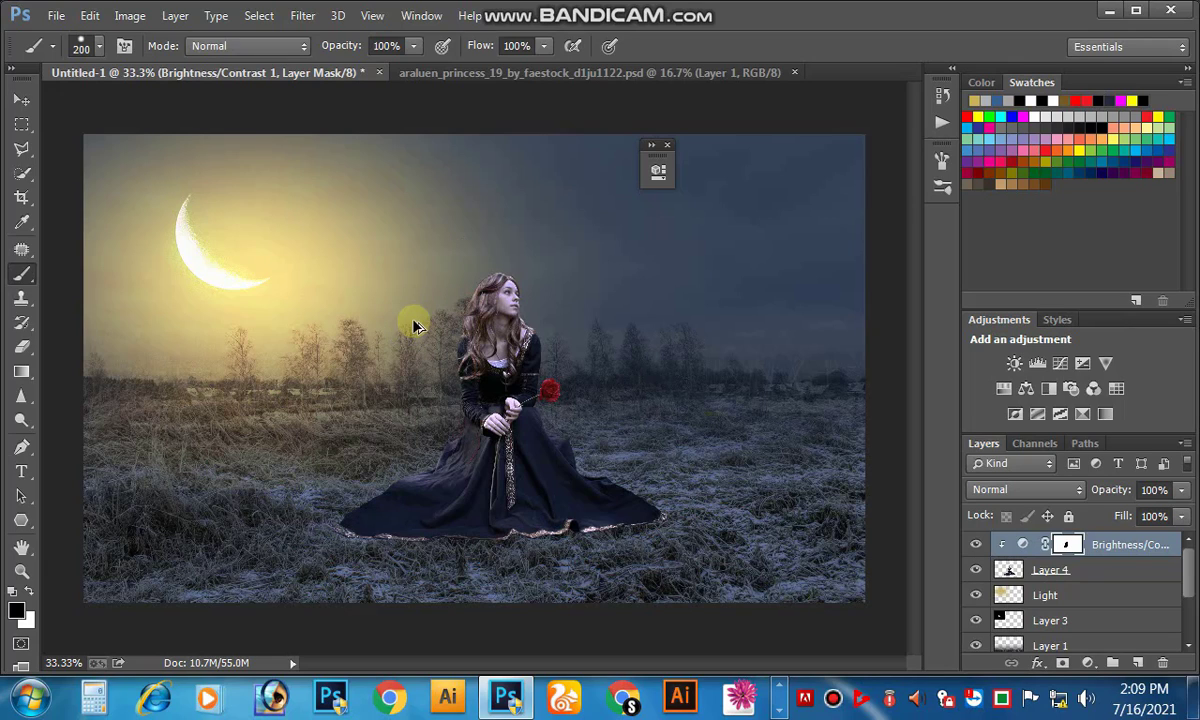
pyautogui.rightClick(106, 232)
pyautogui.click(43, 148)
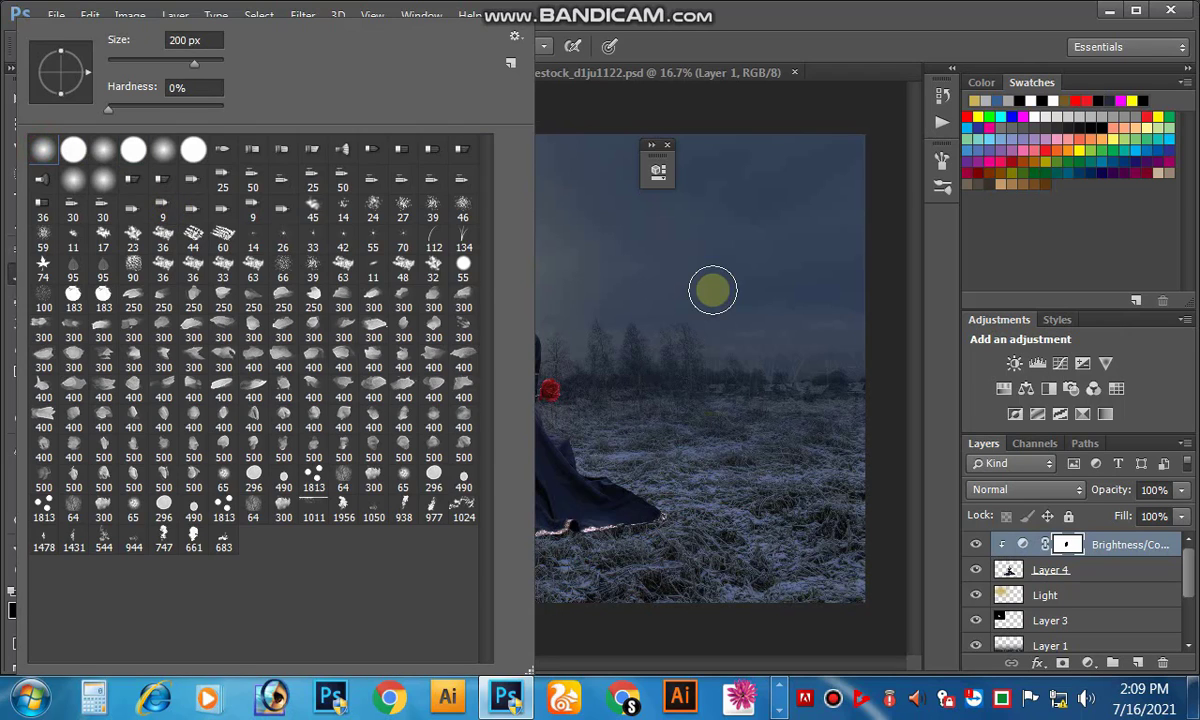
pyautogui.click(713, 290)
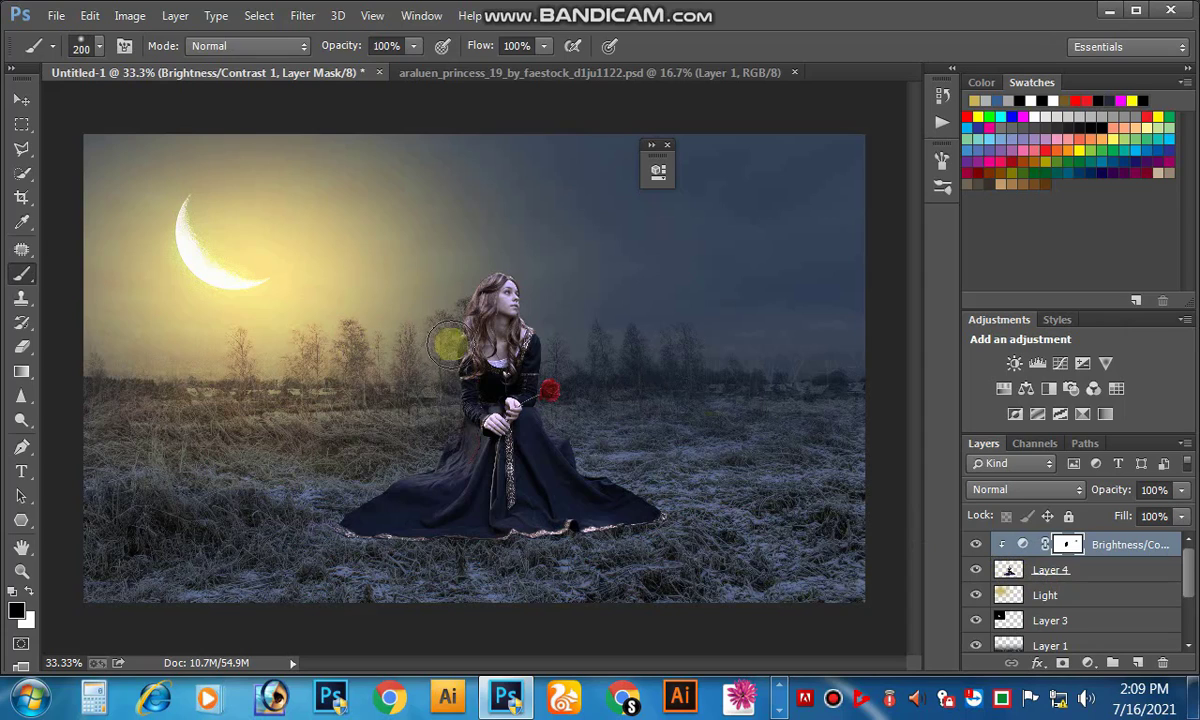
# - Brush black along the princess's moon-facing hair, arm and dress on the Brightness/Contrast mask to restore the light there
pyautogui.click(464, 293)
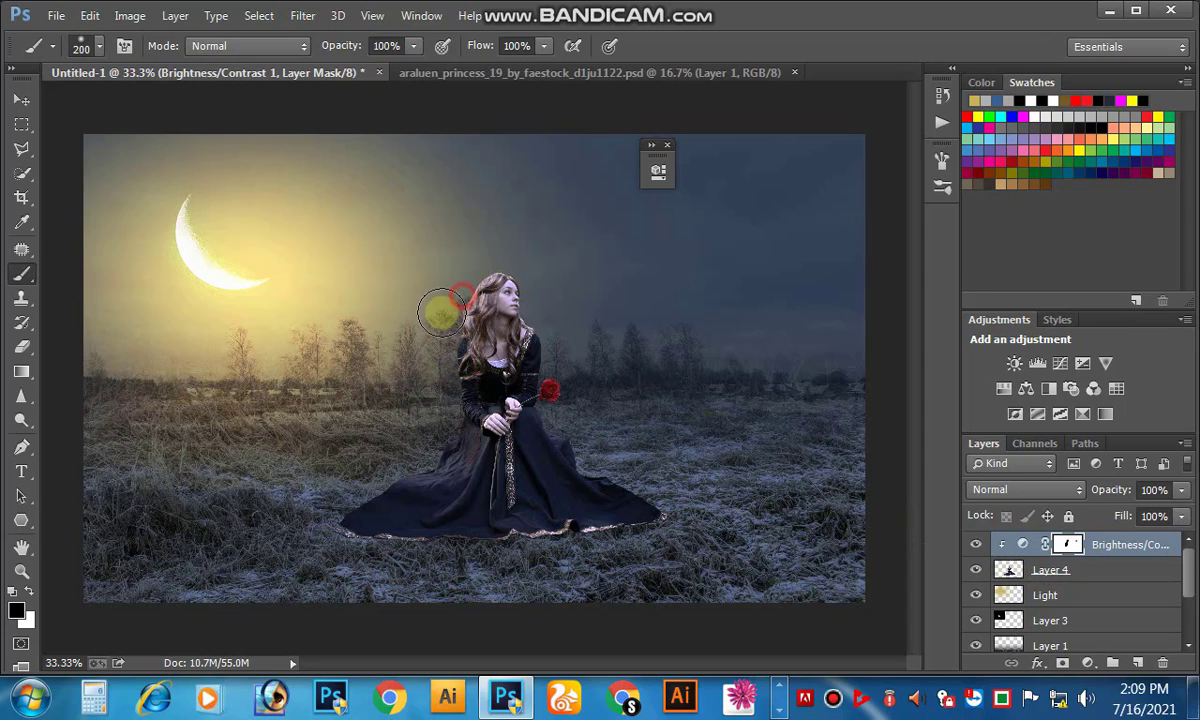
pyautogui.moveTo(441, 313)
pyautogui.mouseDown()
pyautogui.moveTo(446, 441)
pyautogui.moveTo(331, 504)
pyautogui.moveTo(435, 419)
pyautogui.moveTo(463, 413)
pyautogui.moveTo(307, 363)
pyautogui.moveTo(771, 435)
pyautogui.mouseUp()
pyautogui.moveTo(437, 434); pyautogui.dragTo(538, 437)
pyautogui.moveTo(509, 394)
pyautogui.mouseDown()
pyautogui.moveTo(511, 367)
pyautogui.moveTo(494, 378)
pyautogui.mouseUp()
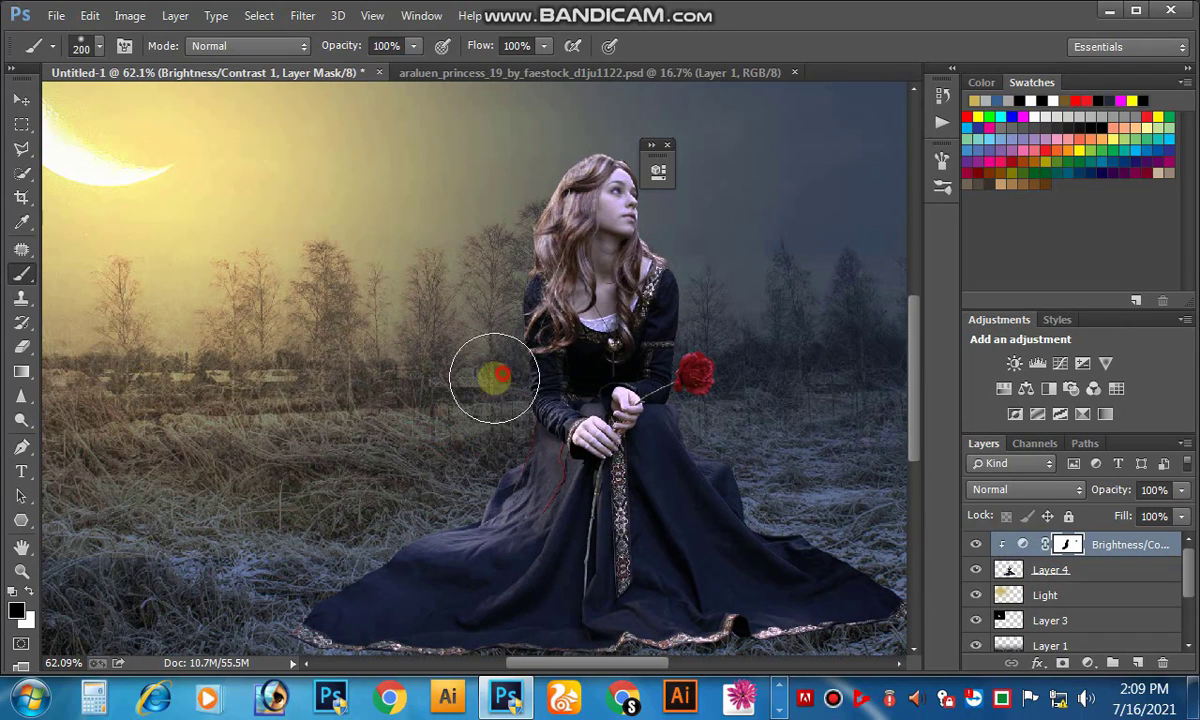
pyautogui.moveTo(501, 293)
pyautogui.mouseDown()
pyautogui.moveTo(485, 383)
pyautogui.moveTo(493, 439)
pyautogui.moveTo(481, 320)
pyautogui.mouseUp()
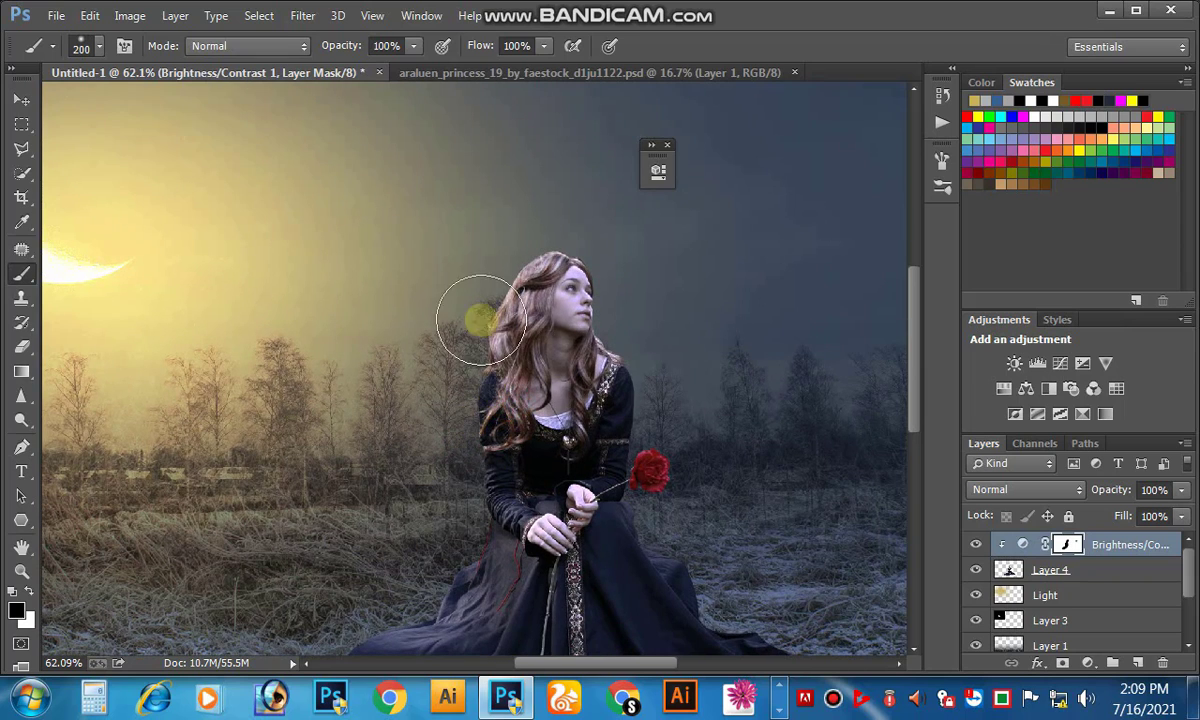
pyautogui.hotkey('ctrl', '-')
pyautogui.hotkey('ctrl', '-')
pyautogui.moveTo(458, 368); pyautogui.dragTo(468, 377)
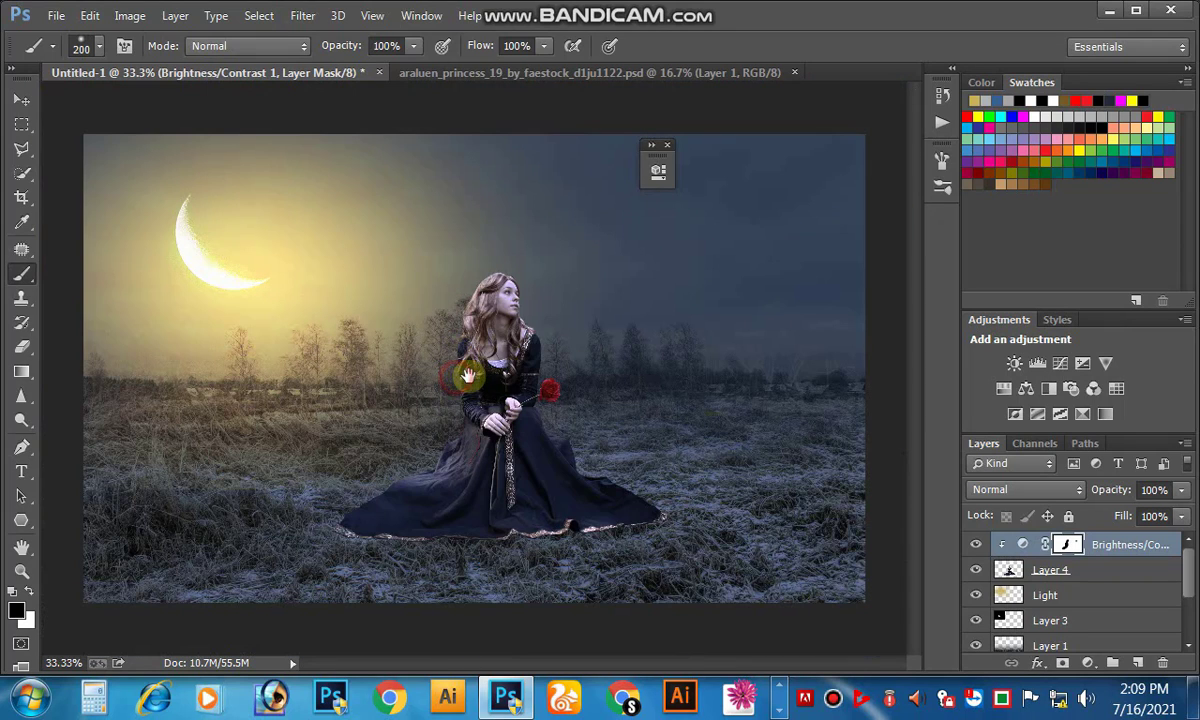
pyautogui.click(21, 100)
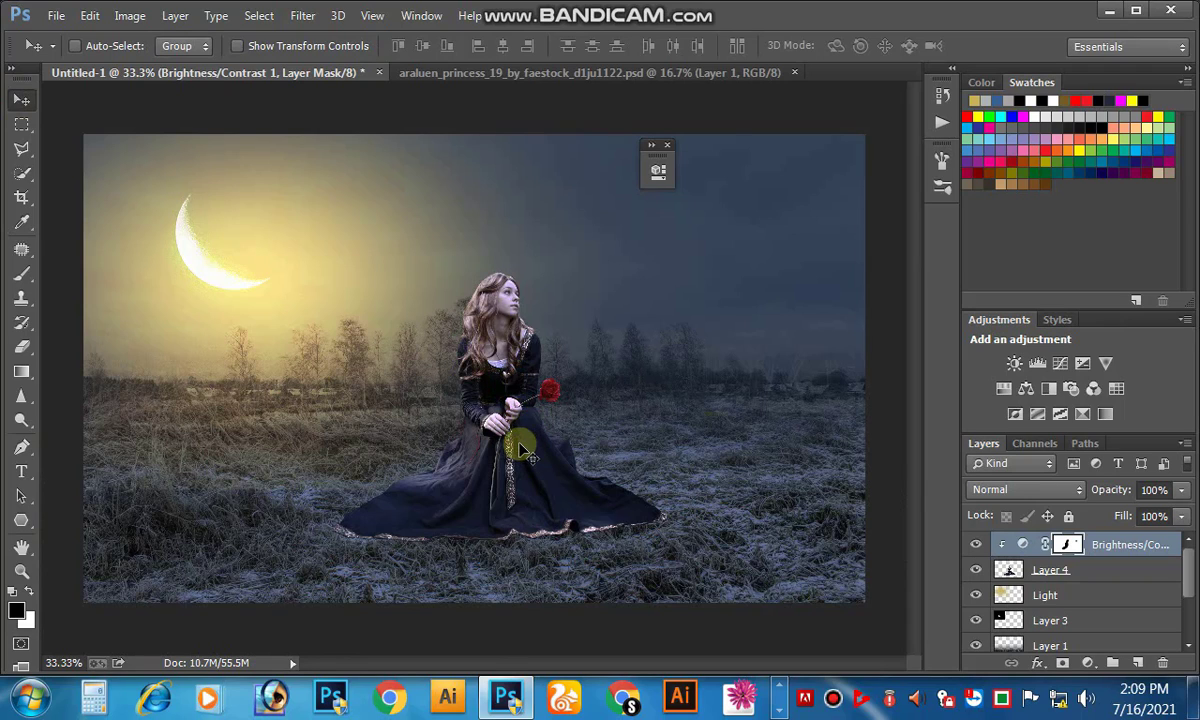
pyautogui.moveTo(503, 407); pyautogui.dragTo(496, 377)
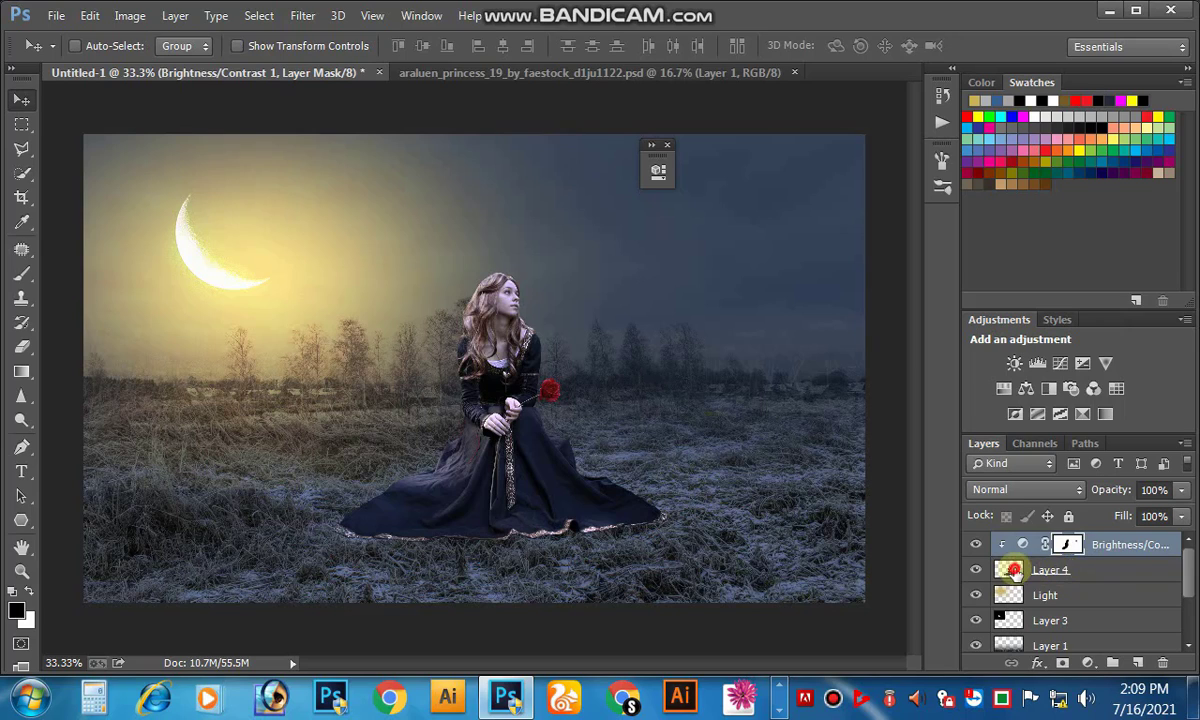
# - Darken the princess's midtones on Layer 4 with Levels by setting the midtone input to 0.83
pyautogui.click(1015, 570)
pyautogui.hotkey('ctrl', 'l')
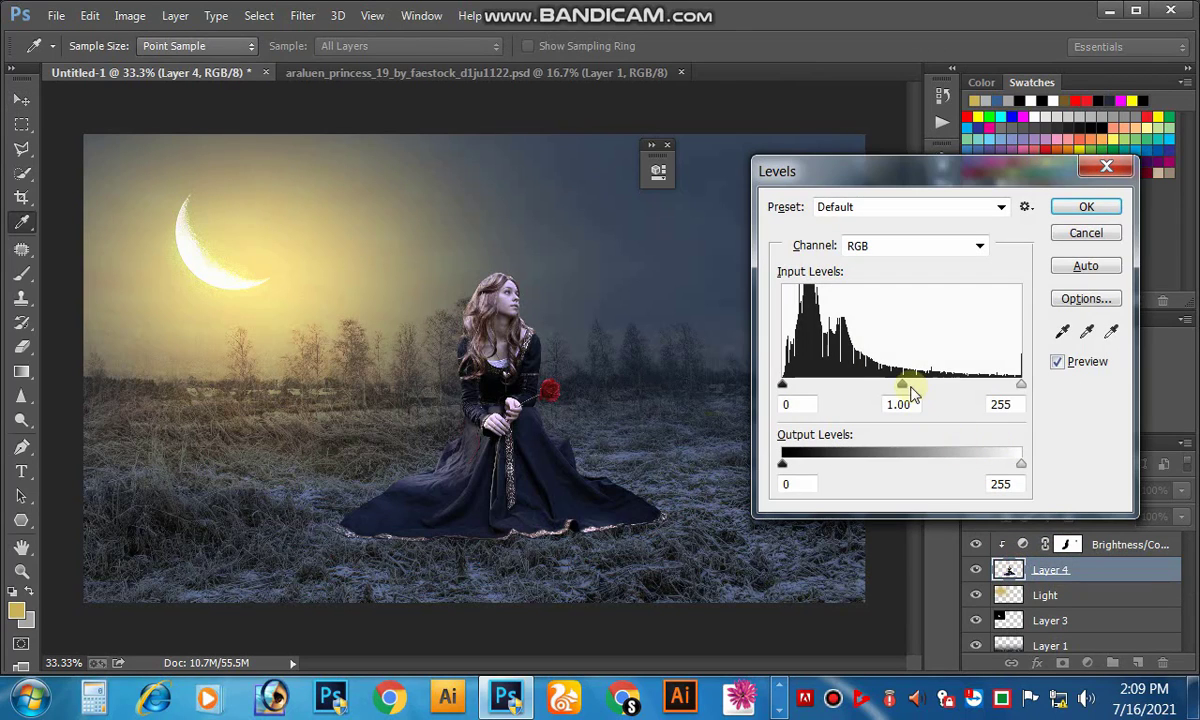
pyautogui.moveTo(916, 386); pyautogui.dragTo(918, 387)
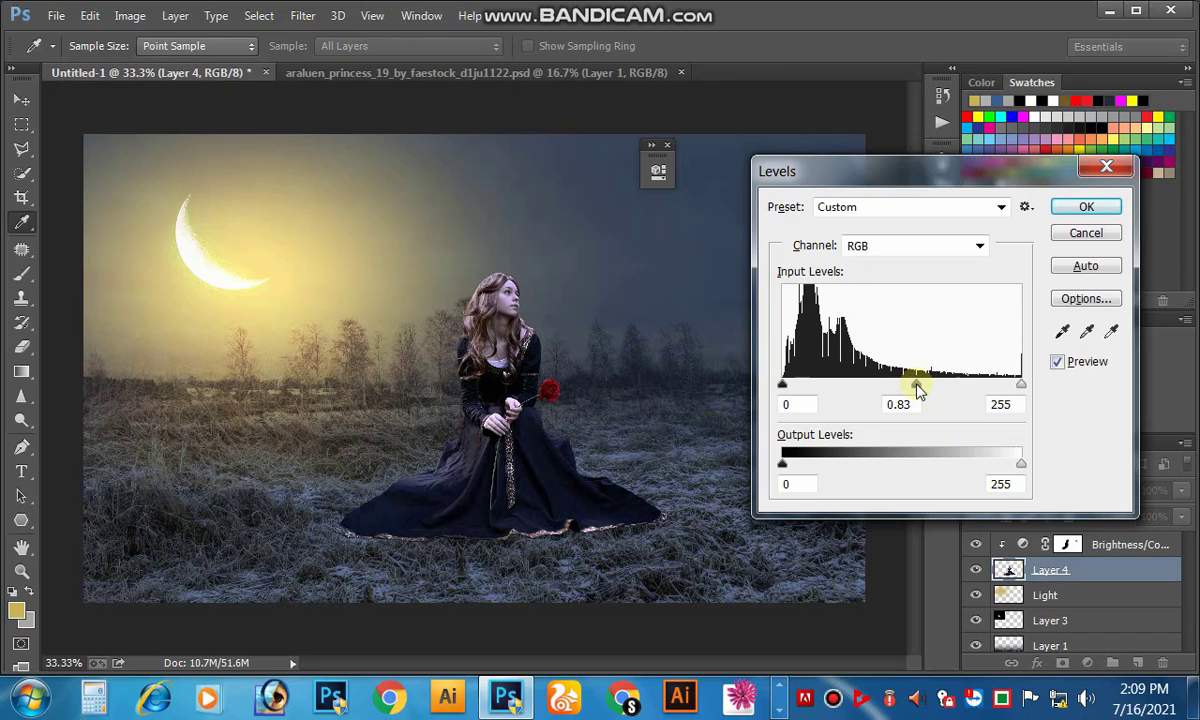
pyautogui.click(1062, 205)
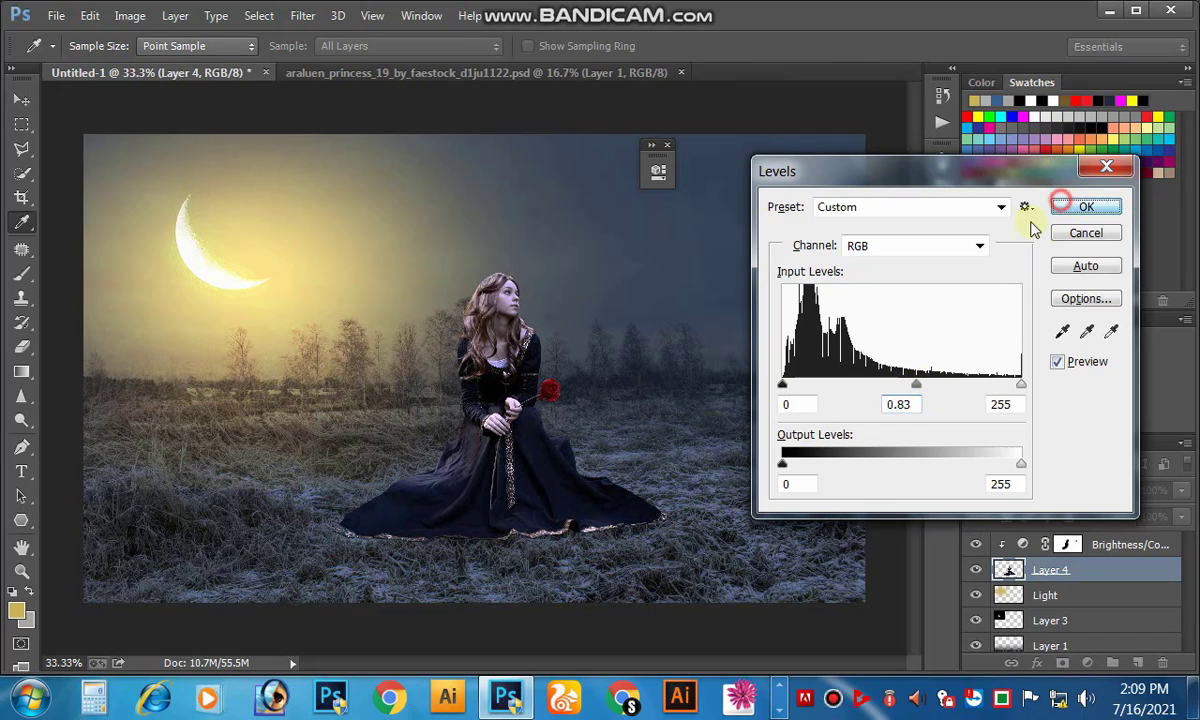
# - Open baby_bears_by_mariasemelevich_d8ficjq and bring the two polar bear cubs into the composite over the princess's dress
pyautogui.moveTo(708, 417); pyautogui.dragTo(727, 417)
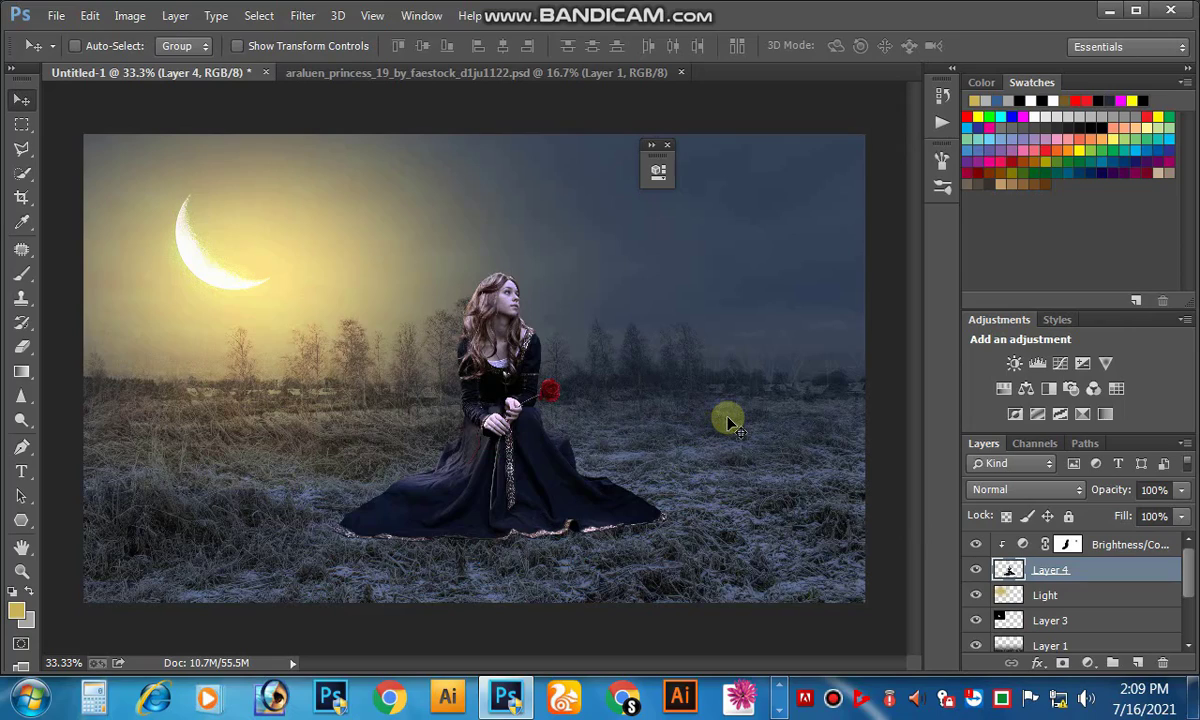
pyautogui.hotkey('ctrl', 'o')
pyautogui.click(692, 200)
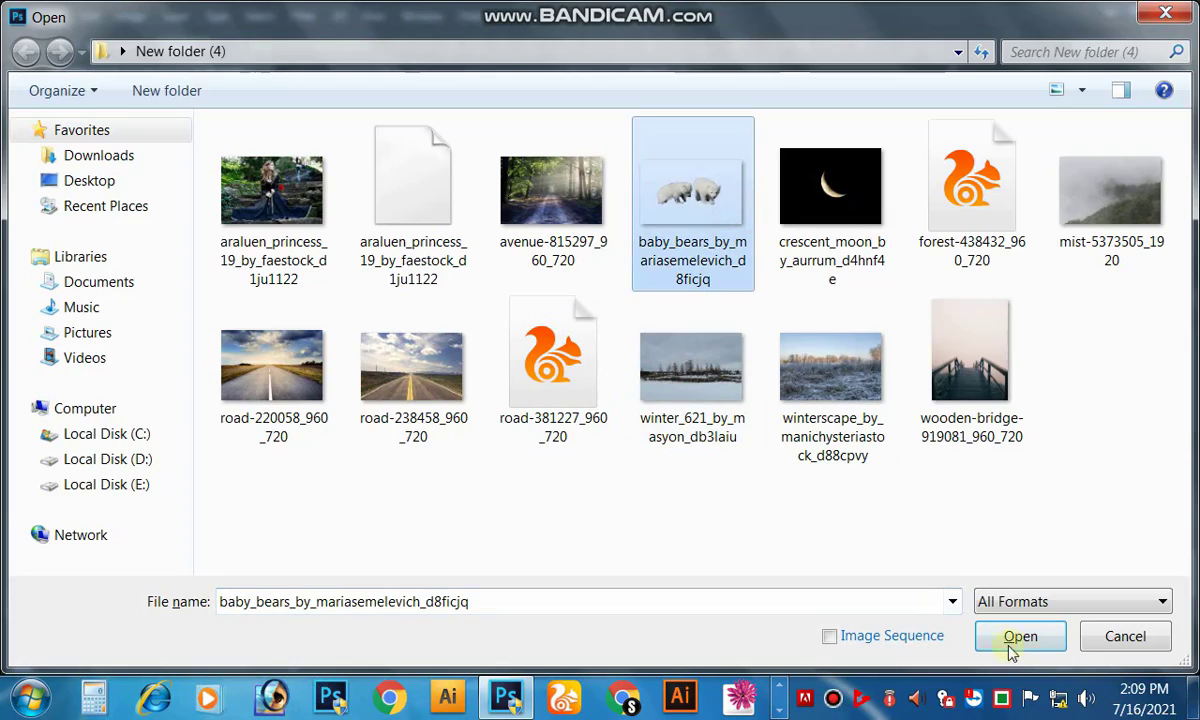
pyautogui.click(1012, 640)
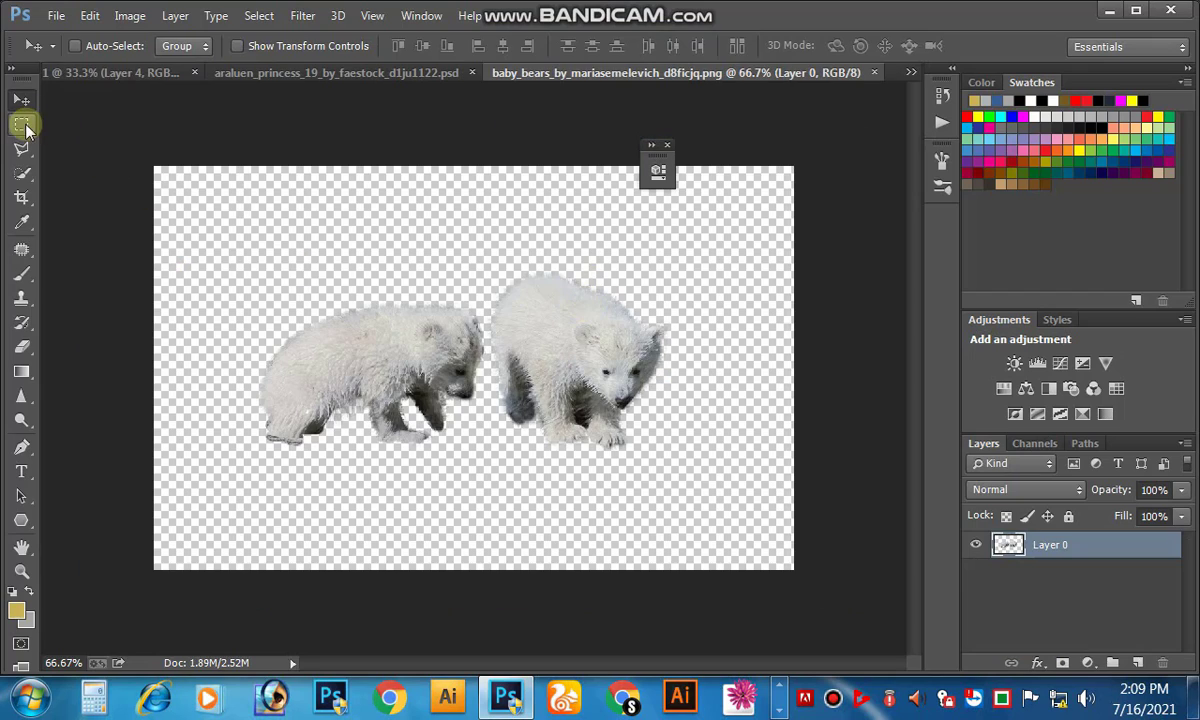
pyautogui.moveTo(330, 340); pyautogui.dragTo(510, 498)
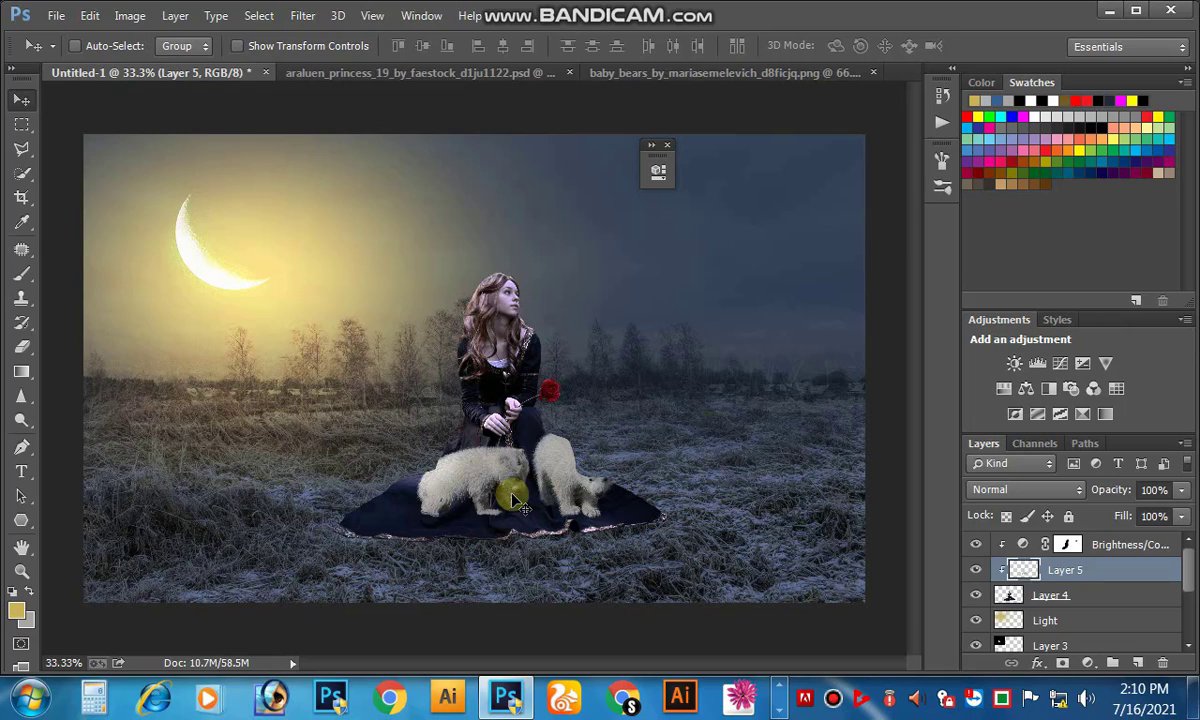
# - Move the bears layer, Layer 5, above the princess's Brightness/Contrast adjustment and release its clipping mask
pyautogui.hotkey('ctrl', ']')
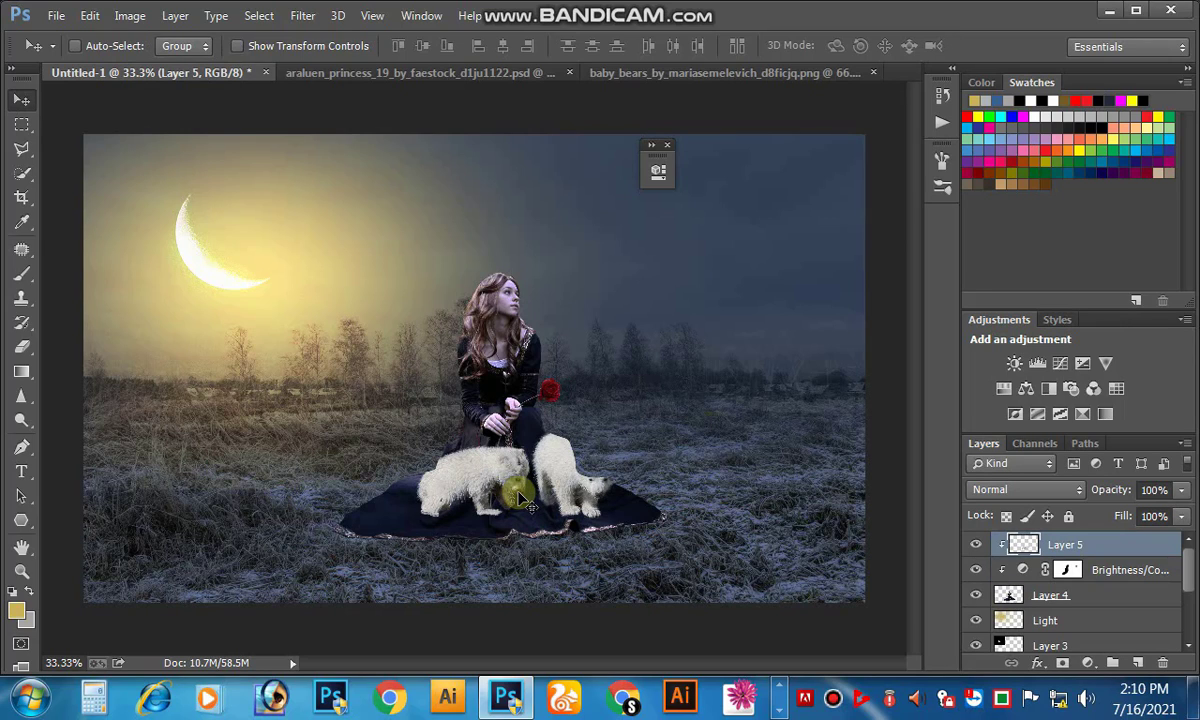
pyautogui.click(1105, 555)
pyautogui.rightClick(1095, 547)
pyautogui.click(680, 264)
pyautogui.rightClick(1058, 545)
pyautogui.click(676, 402)
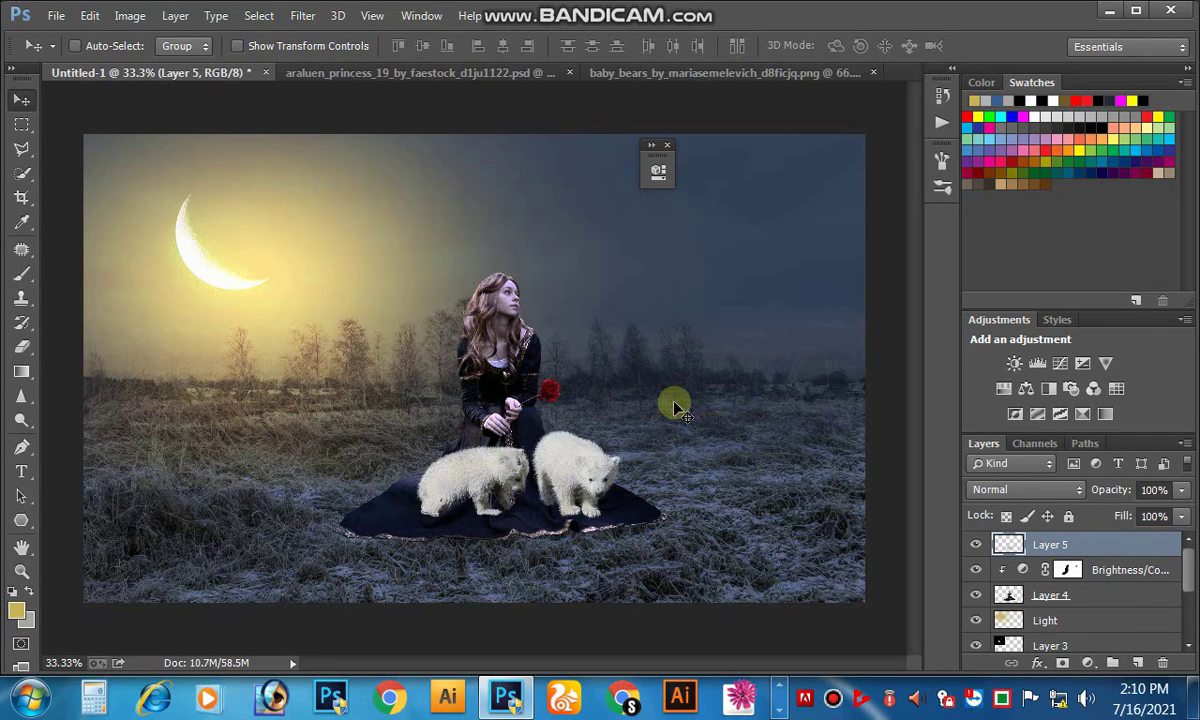
# - Place the bears over the moon-facing side of the princess's dress hem and scale them up to about 112%
pyautogui.moveTo(453, 503); pyautogui.dragTo(370, 512)
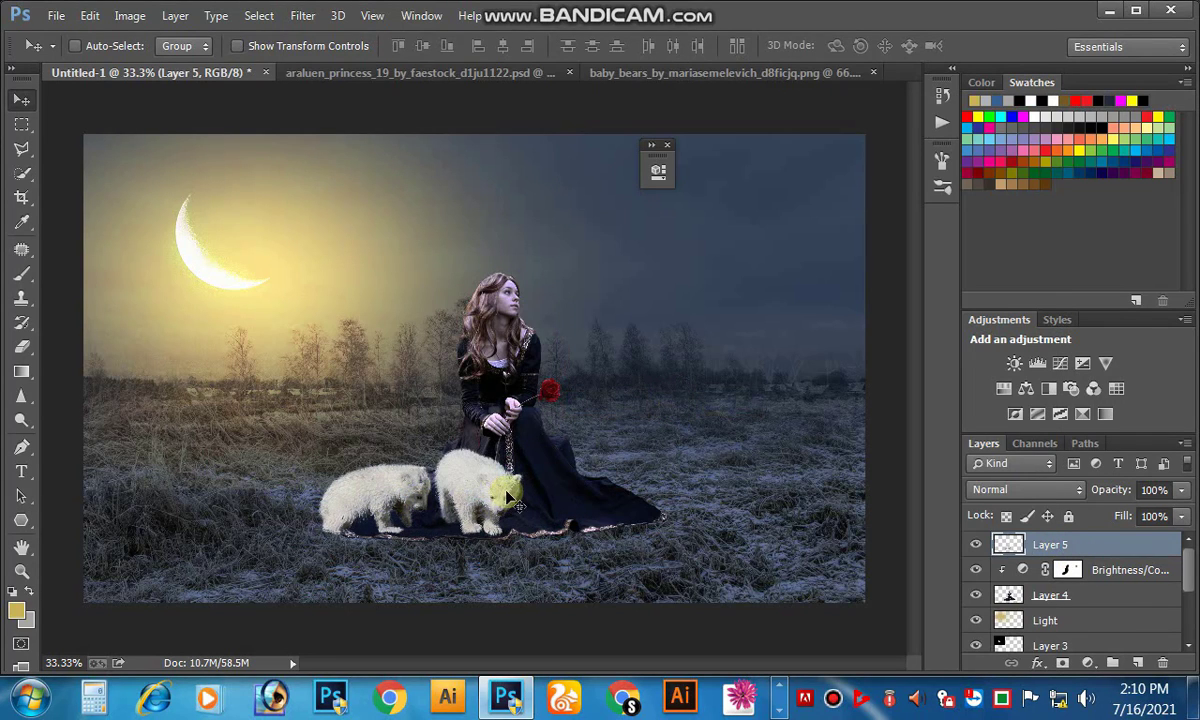
pyautogui.hotkey('ctrl', 't')
pyautogui.moveTo(539, 421); pyautogui.dragTo(555, 416)
pyautogui.click(420, 504)
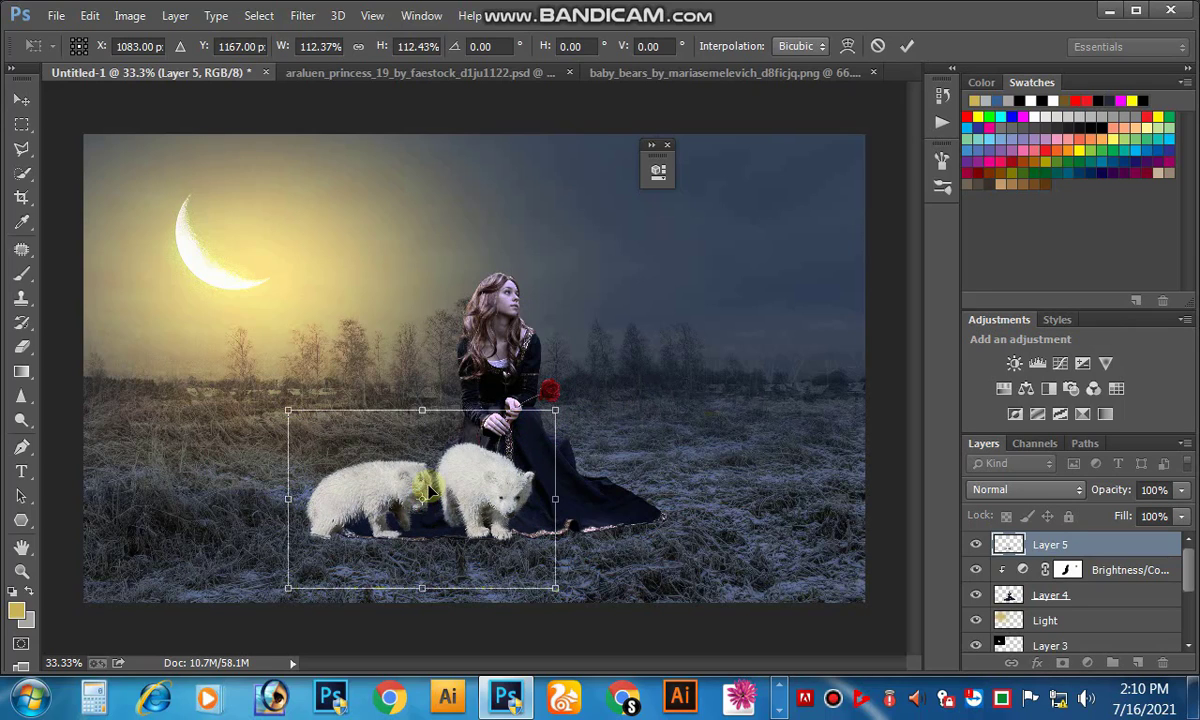
pyautogui.moveTo(428, 488); pyautogui.dragTo(425, 503)
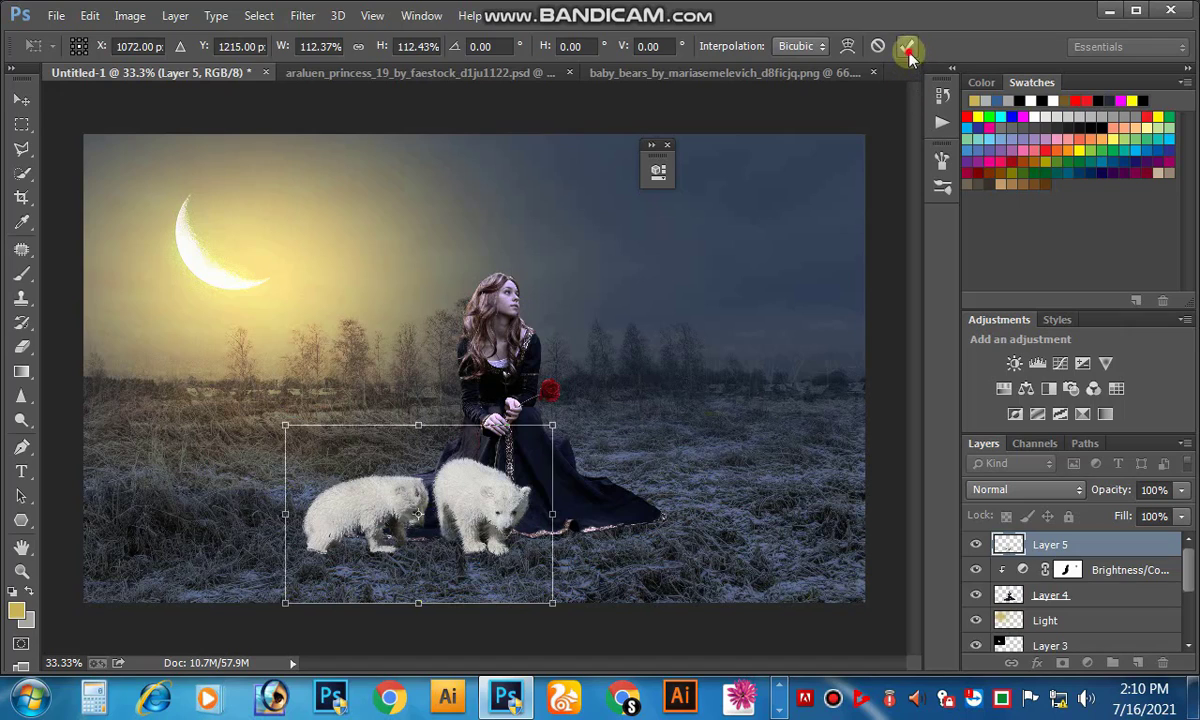
pyautogui.click(907, 48)
# - Cut the right bear out of Layer 5 onto its own layer and place it at the right end of the dress
pyautogui.click(21, 124)
pyautogui.moveTo(721, 361); pyautogui.dragTo(432, 645)
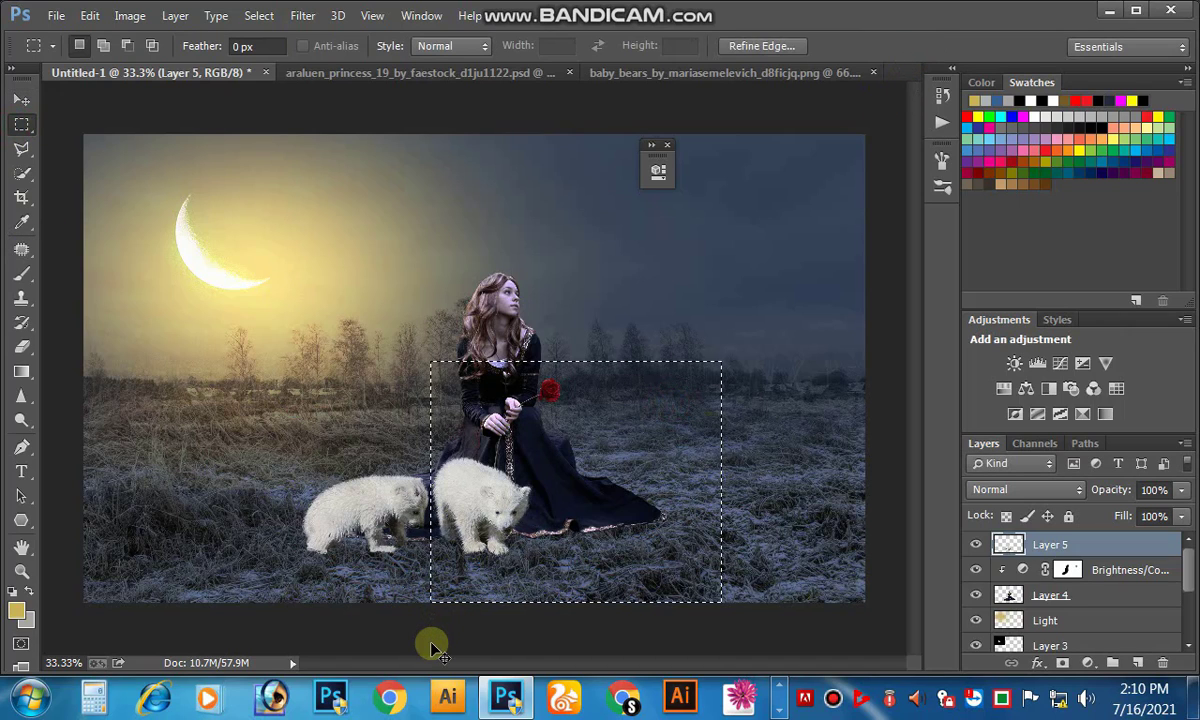
pyautogui.hotkey('ctrl', 'x')
pyautogui.hotkey('ctrl', 'v')
pyautogui.click(21, 100)
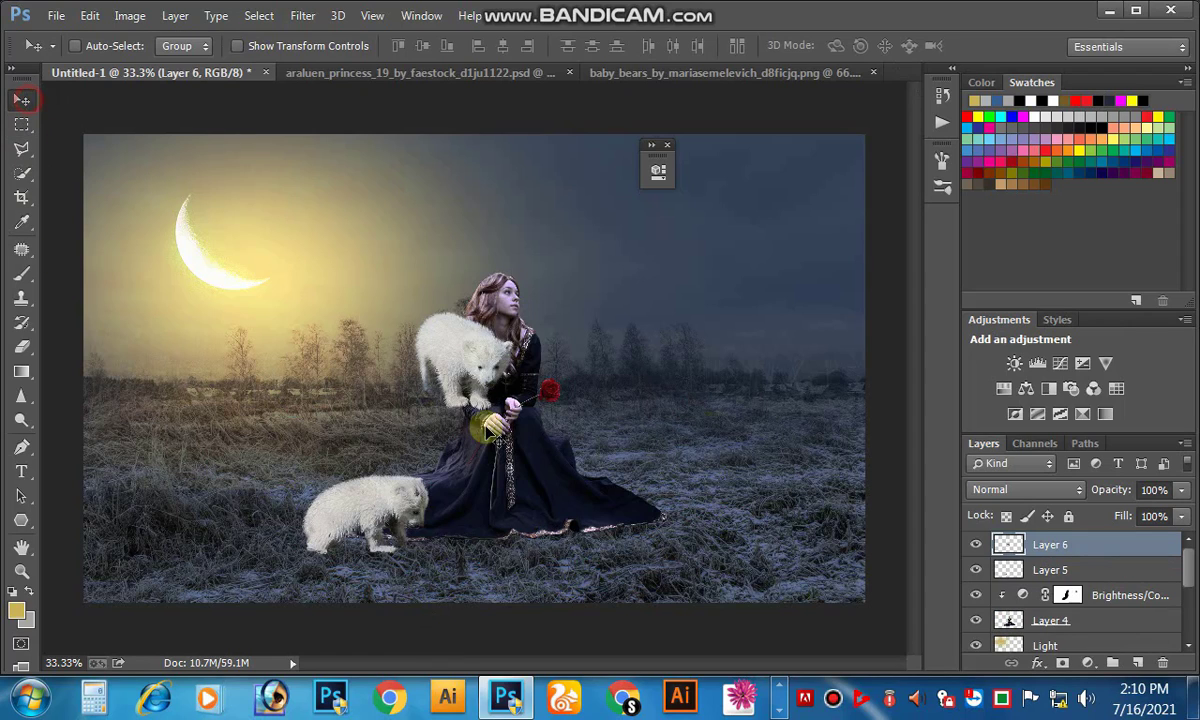
pyautogui.moveTo(481, 359); pyautogui.dragTo(658, 492)
# - Select Layer 5 and nudge the left bear slightly right toward the princess's dress
pyautogui.click(417, 515)
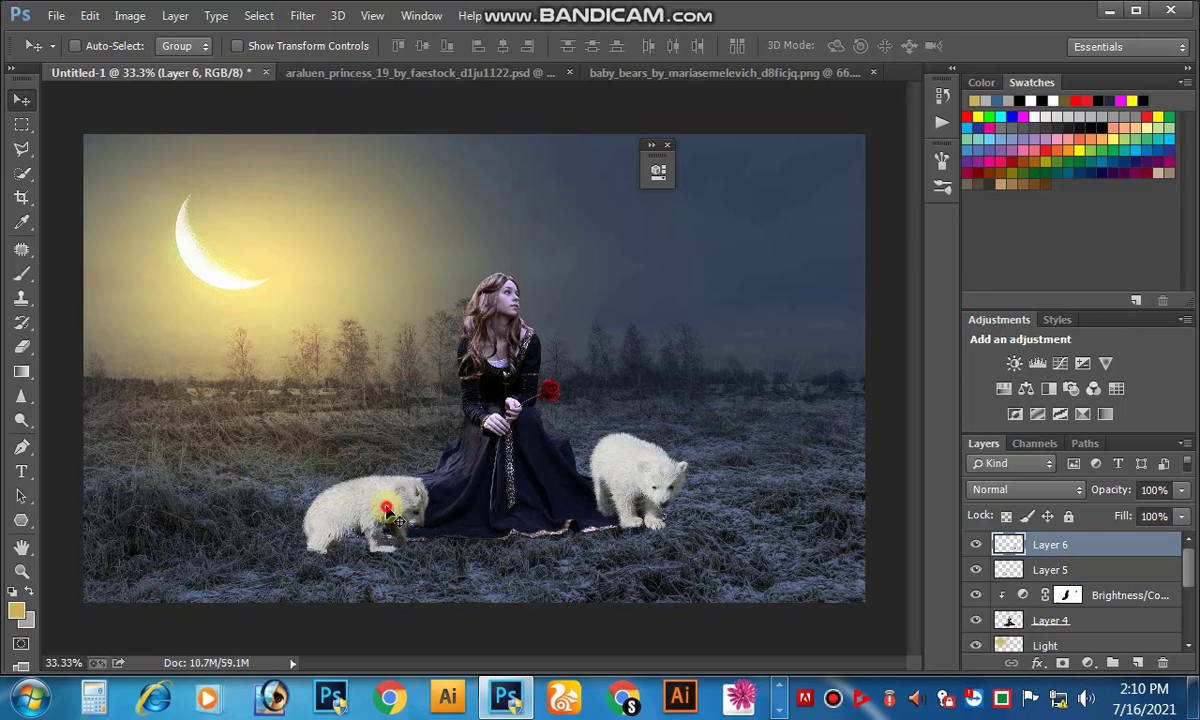
pyautogui.rightClick(399, 520)
pyautogui.click(442, 351)
pyautogui.moveTo(372, 508); pyautogui.dragTo(392, 510)
pyautogui.hotkey('ctrl', '-')
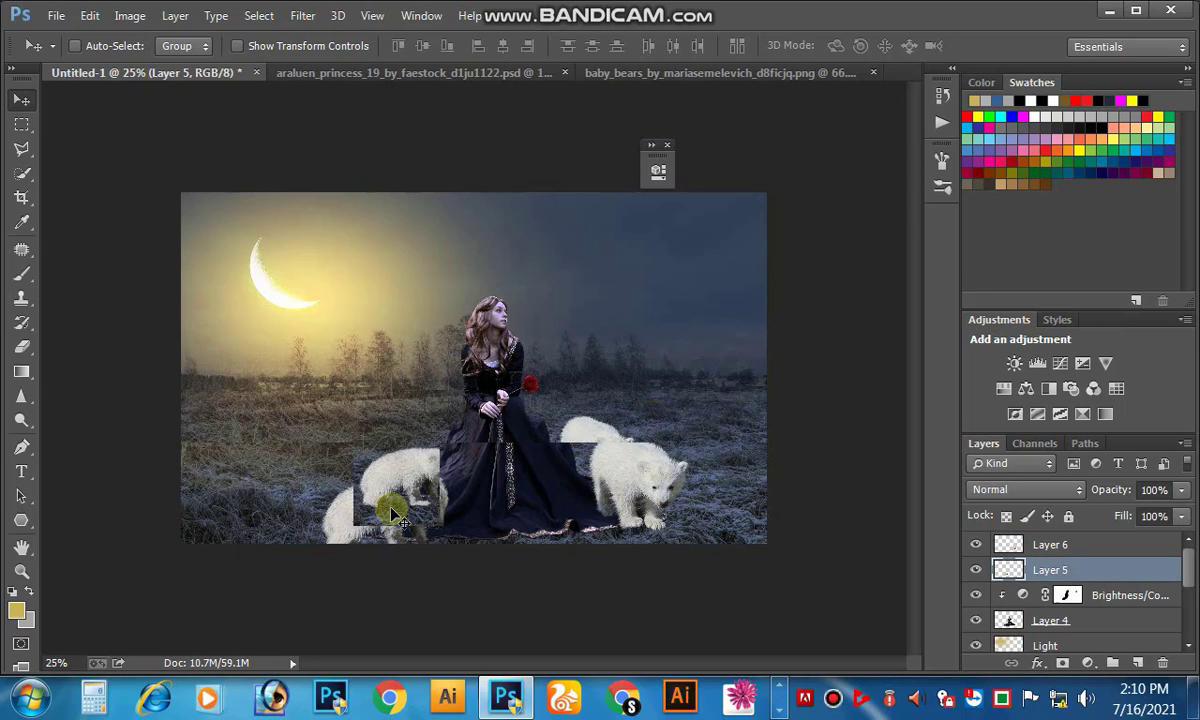
pyautogui.hotkey('ctrl', '+')
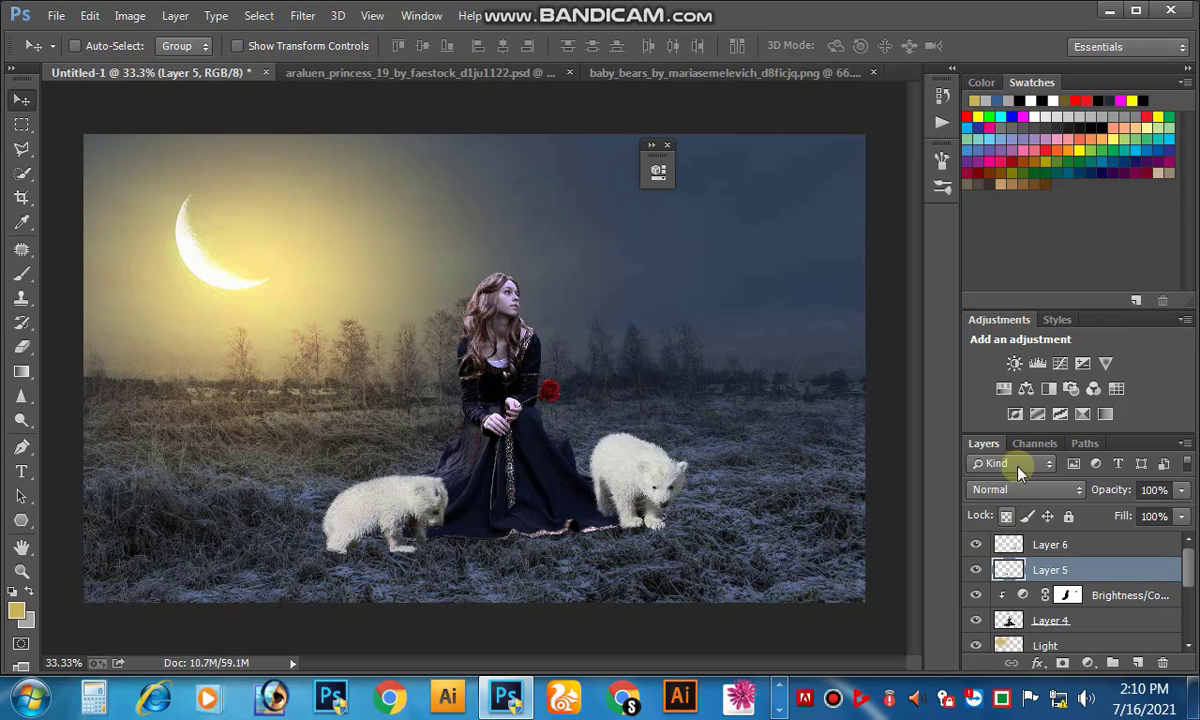
# - Add a Brightness/Contrast adjustment layer clipped to Layer 5 and lower its brightness to darken the left bear
pyautogui.click(1013, 366)
pyautogui.click(494, 476)
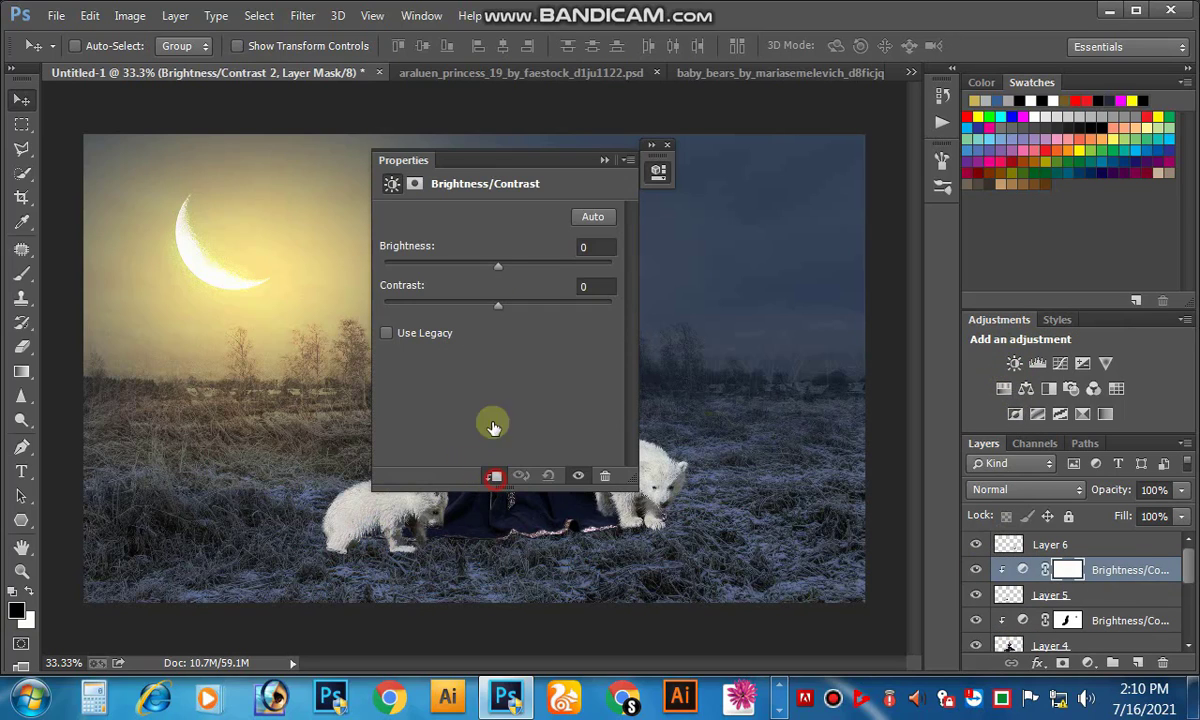
pyautogui.moveTo(486, 270); pyautogui.dragTo(432, 272)
pyautogui.click(604, 160)
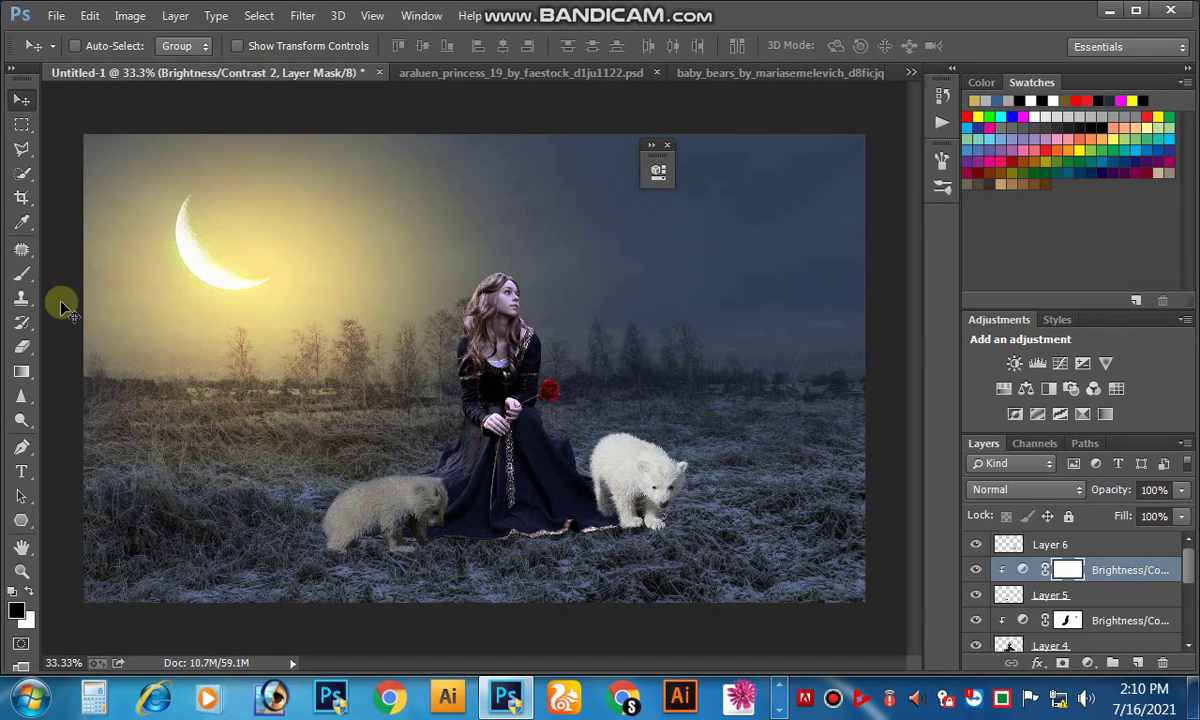
# - Brush black on the left bear's Brightness/Contrast mask along its back to restore the moonlit highlight
pyautogui.click(16, 275)
pyautogui.moveTo(415, 458)
pyautogui.mouseDown()
pyautogui.moveTo(467, 471)
pyautogui.moveTo(323, 465)
pyautogui.moveTo(317, 499)
pyautogui.moveTo(272, 514)
pyautogui.moveTo(408, 466)
pyautogui.moveTo(454, 467)
pyautogui.mouseUp()
pyautogui.press('v')
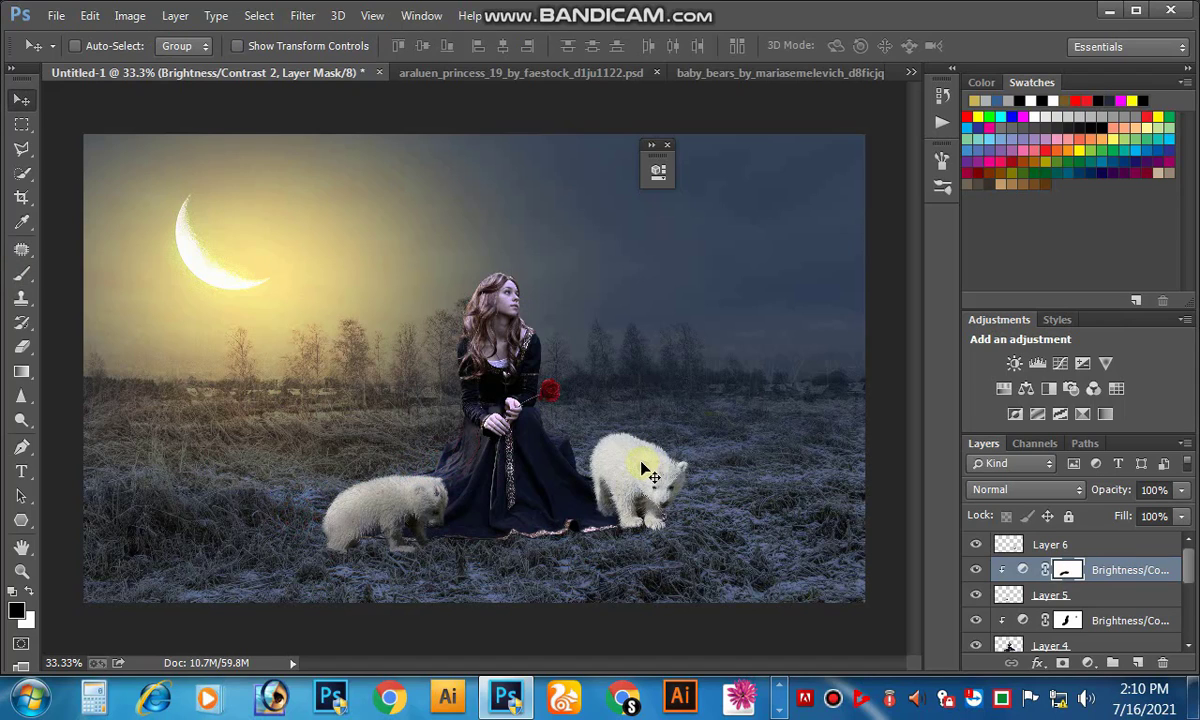
# - Add a Brightness/Contrast adjustment layer clipped to Layer 6, the right bear, and set its brightness to -72
pyautogui.rightClick(645, 470)
pyautogui.click(661, 477)
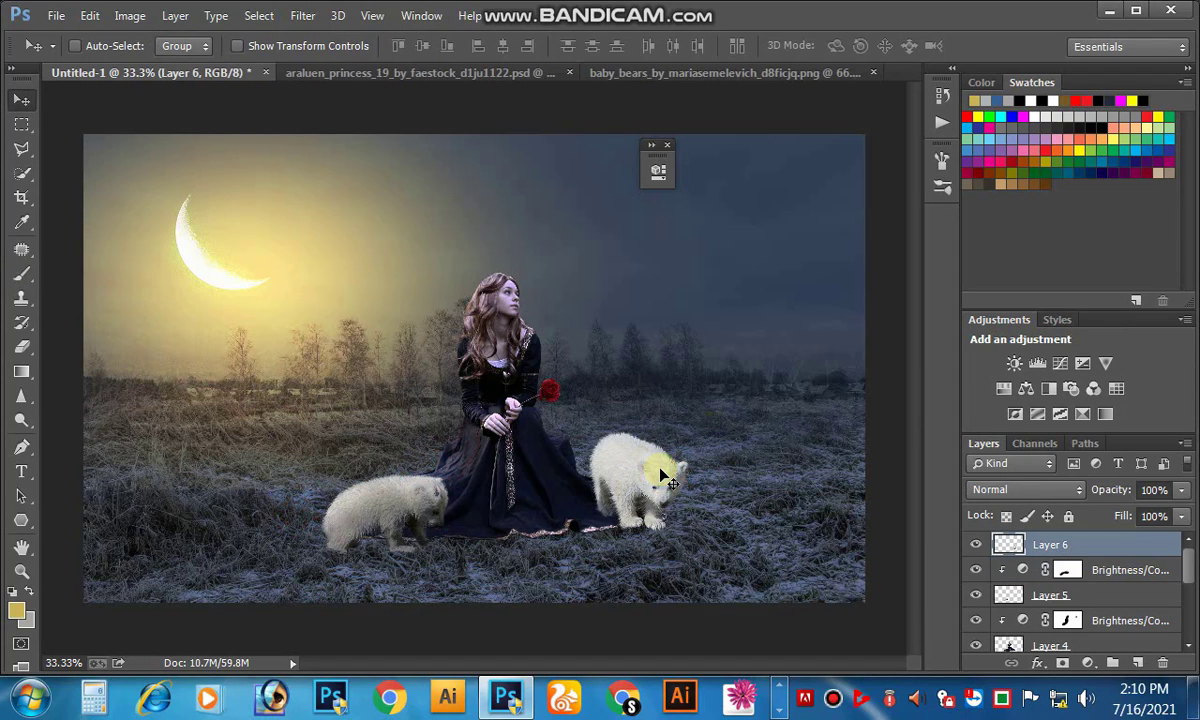
pyautogui.click(1014, 364)
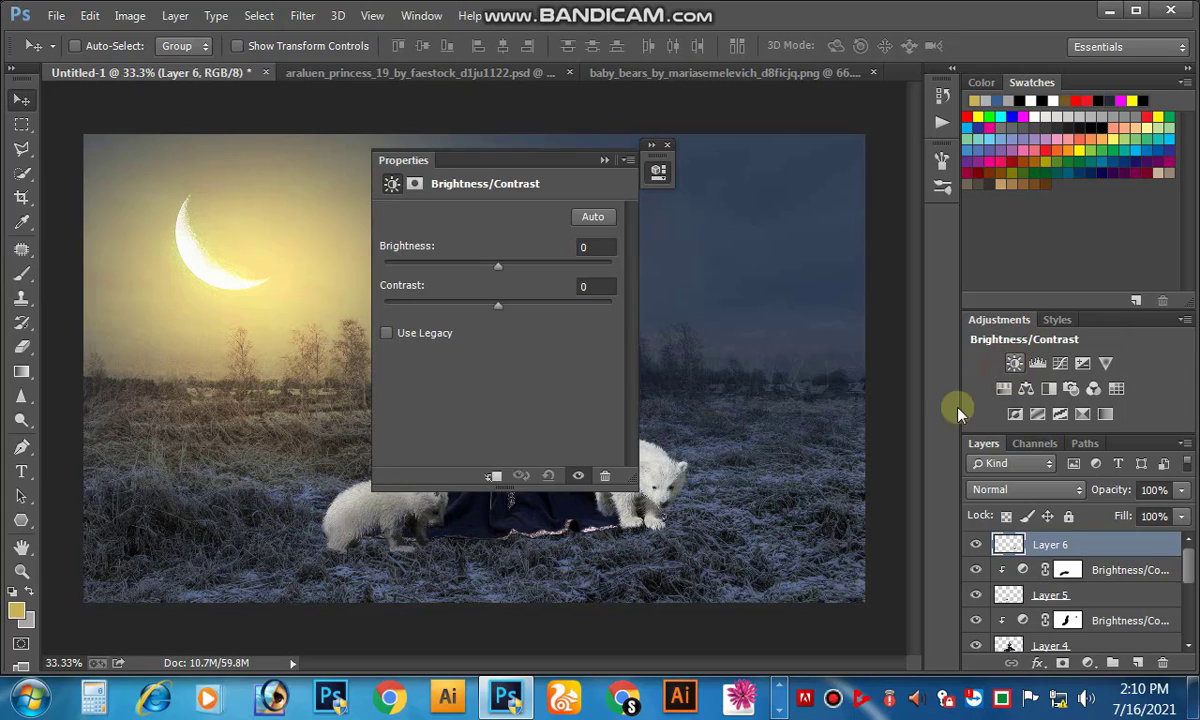
pyautogui.click(492, 476)
pyautogui.moveTo(500, 263); pyautogui.dragTo(445, 272)
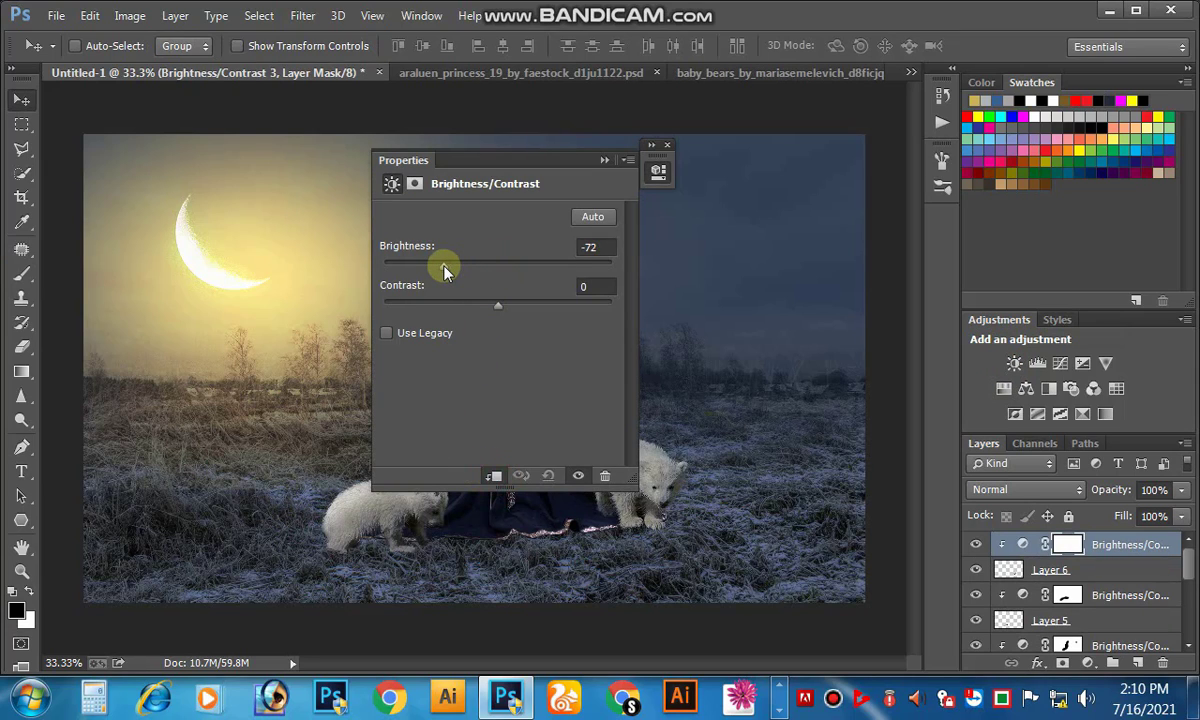
pyautogui.click(600, 161)
# - Brush black on the right bear's Brightness/Contrast mask along its upper back to restore the moonlight there
pyautogui.click(22, 273)
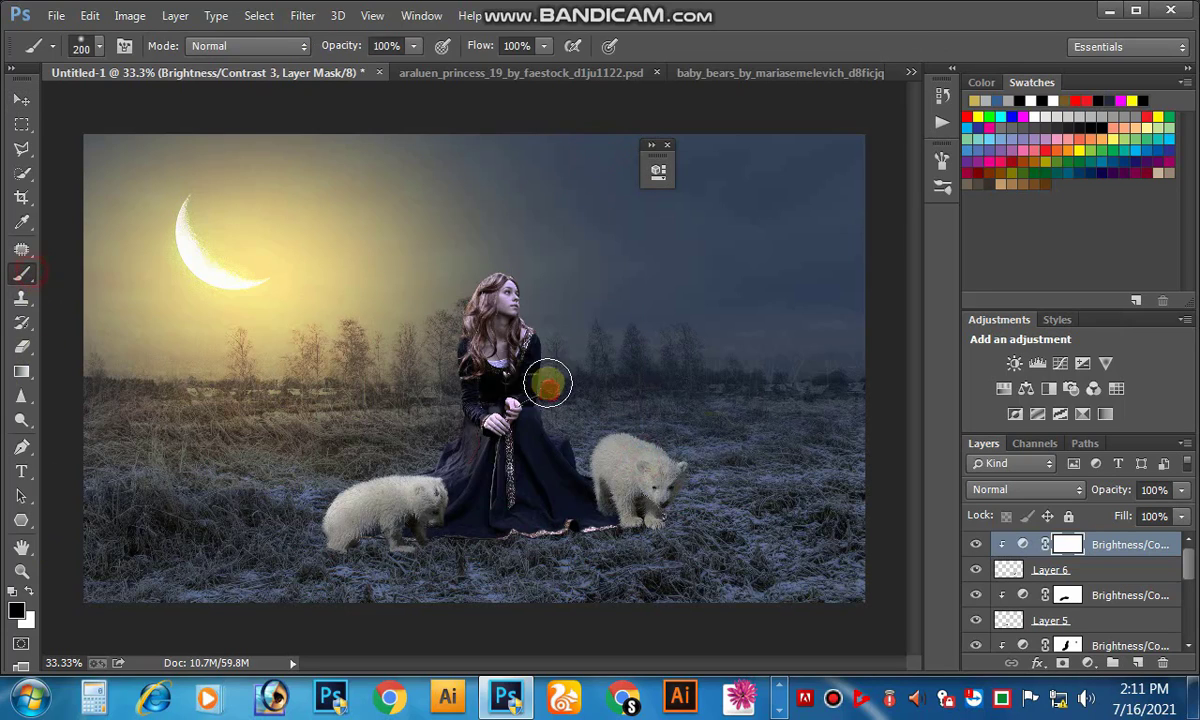
pyautogui.click(548, 383)
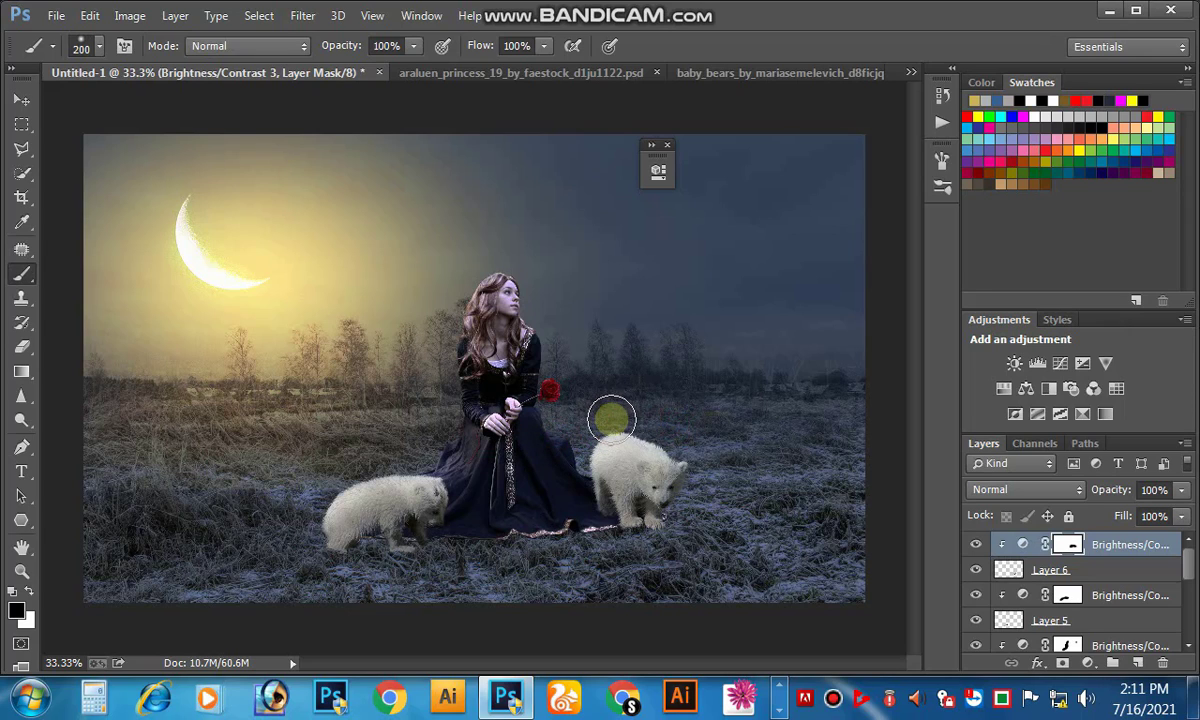
pyautogui.click(21, 101)
# - Add a new empty layer above the right bear's Brightness/Contrast adjustment and make black the foreground color
pyautogui.rightClick(623, 456)
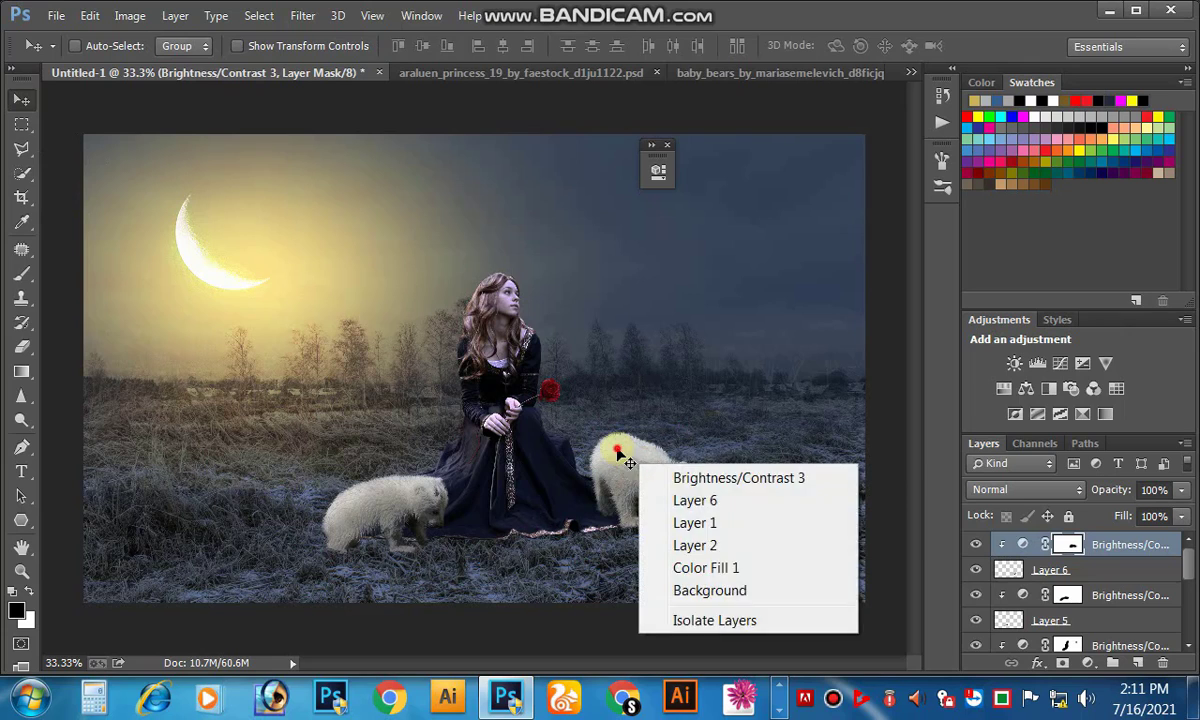
pyautogui.click(617, 453)
pyautogui.click(1138, 663)
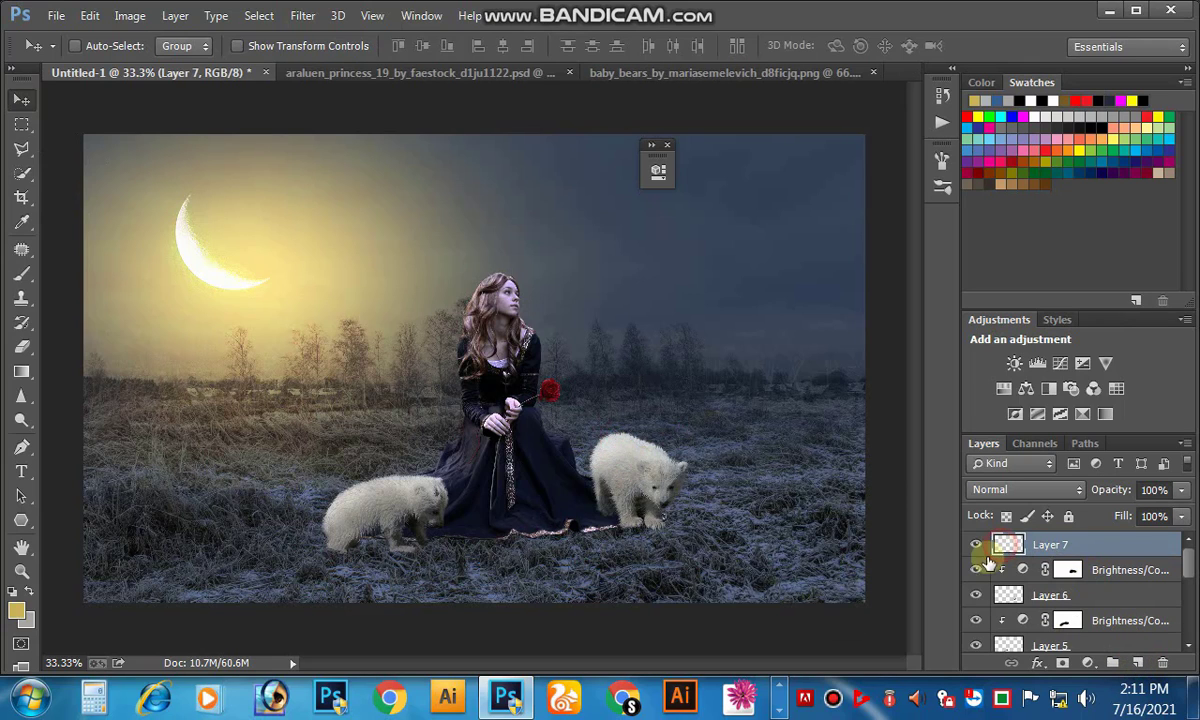
pyautogui.click(25, 621)
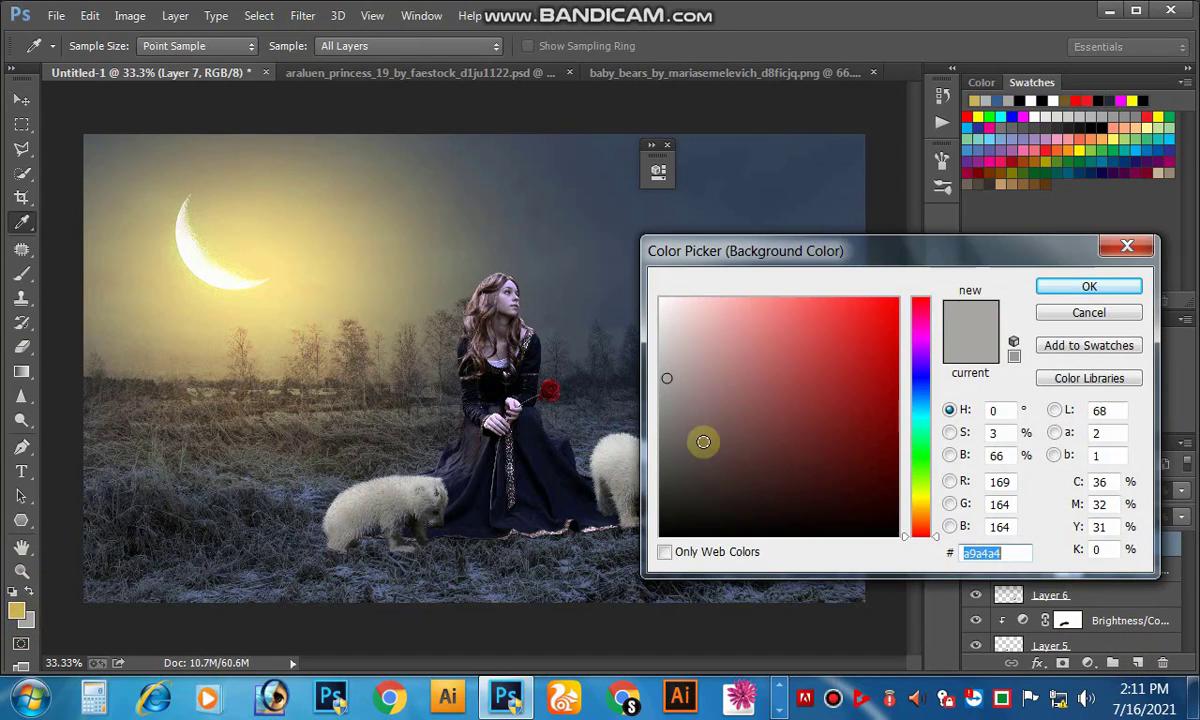
pyautogui.moveTo(703, 441); pyautogui.dragTo(595, 571)
pyautogui.press('Return')
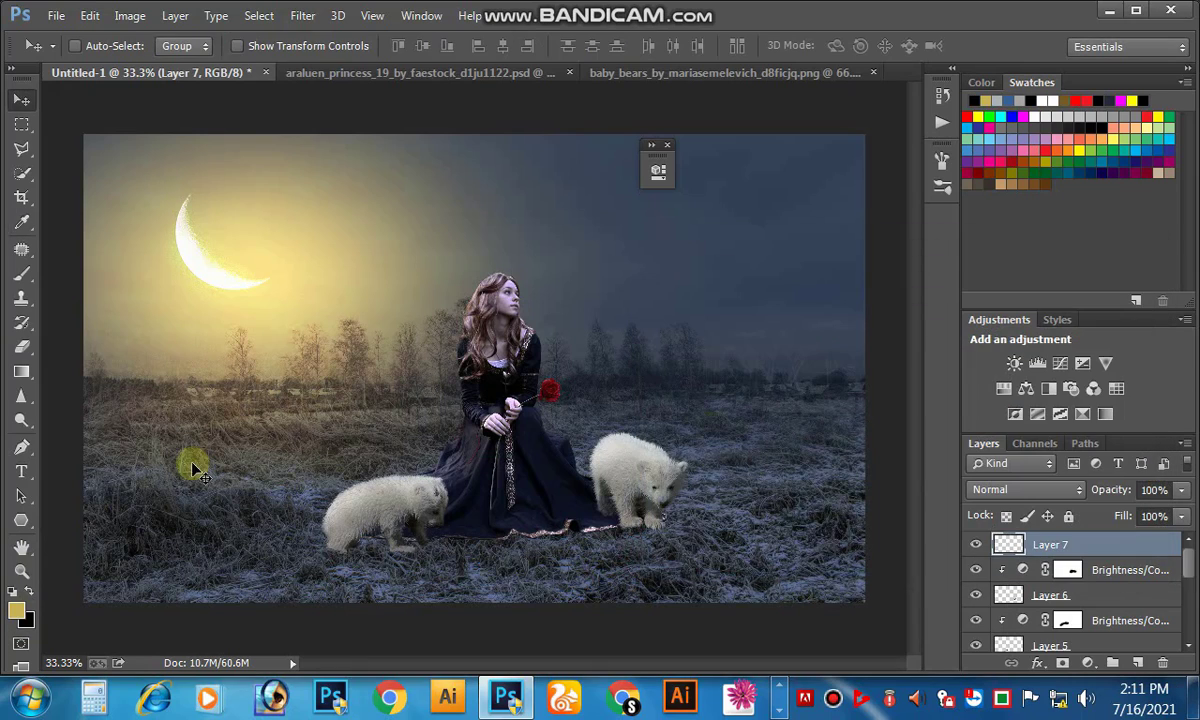
pyautogui.click(29, 590)
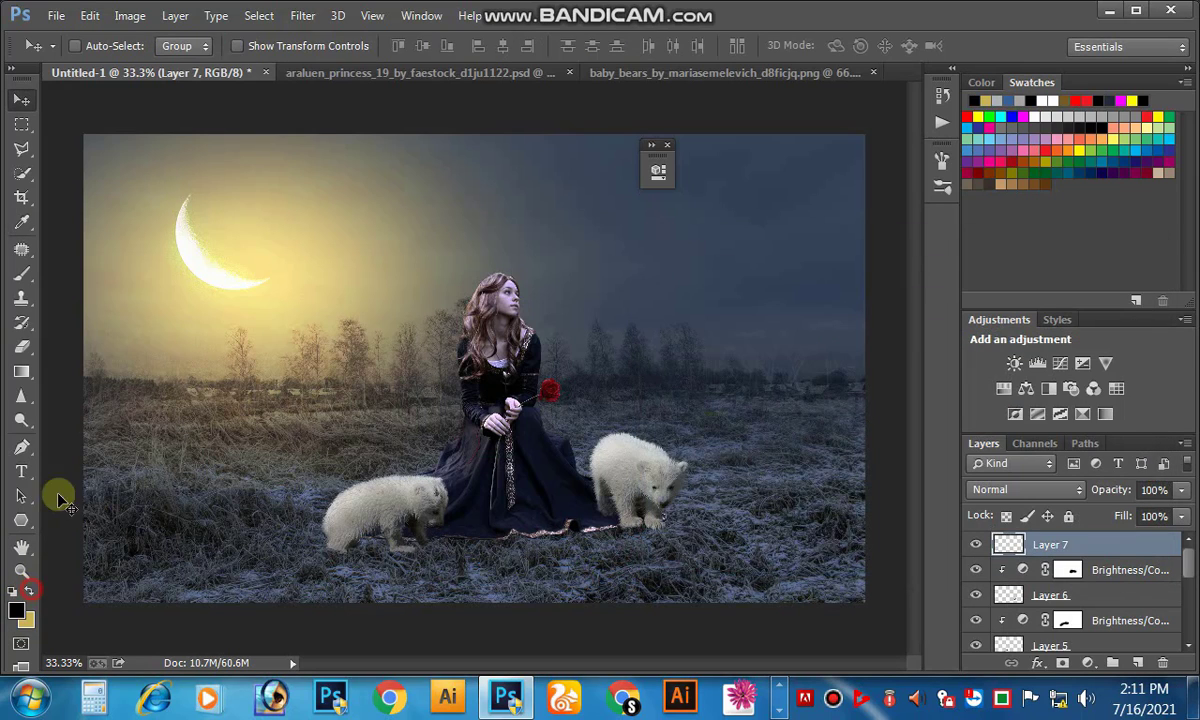
# - Set Layer 7's opacity to 14% and paint a soft black shadow on the grass beside the right bear's feet
pyautogui.click(22, 273)
pyautogui.moveTo(746, 547); pyautogui.dragTo(737, 549)
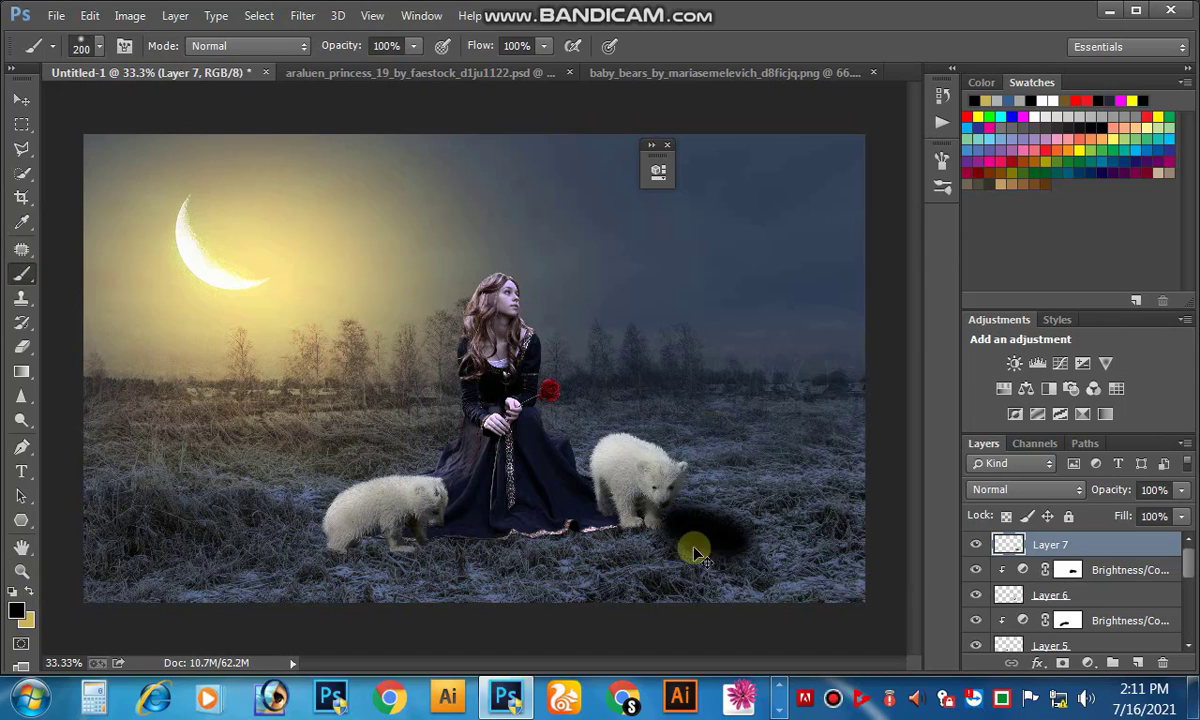
pyautogui.hotkey('ctrl', 'z')
pyautogui.click(1181, 492)
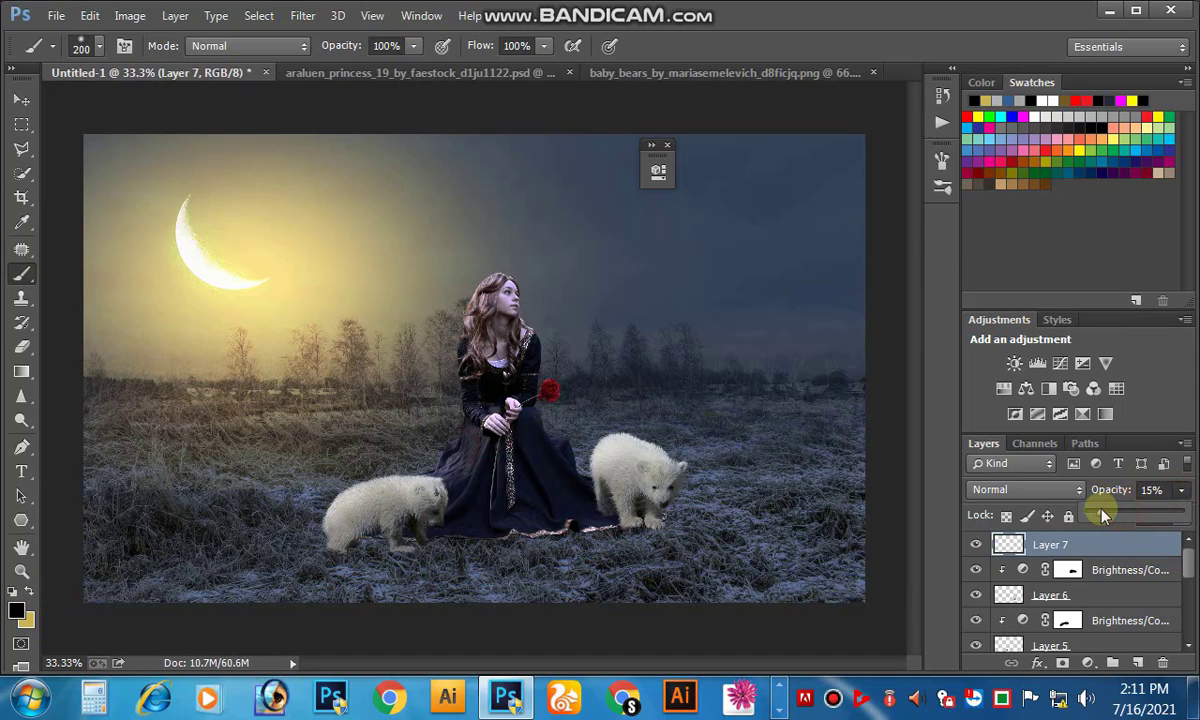
pyautogui.moveTo(1103, 516); pyautogui.dragTo(1101, 516)
pyautogui.moveTo(670, 533); pyautogui.dragTo(750, 566)
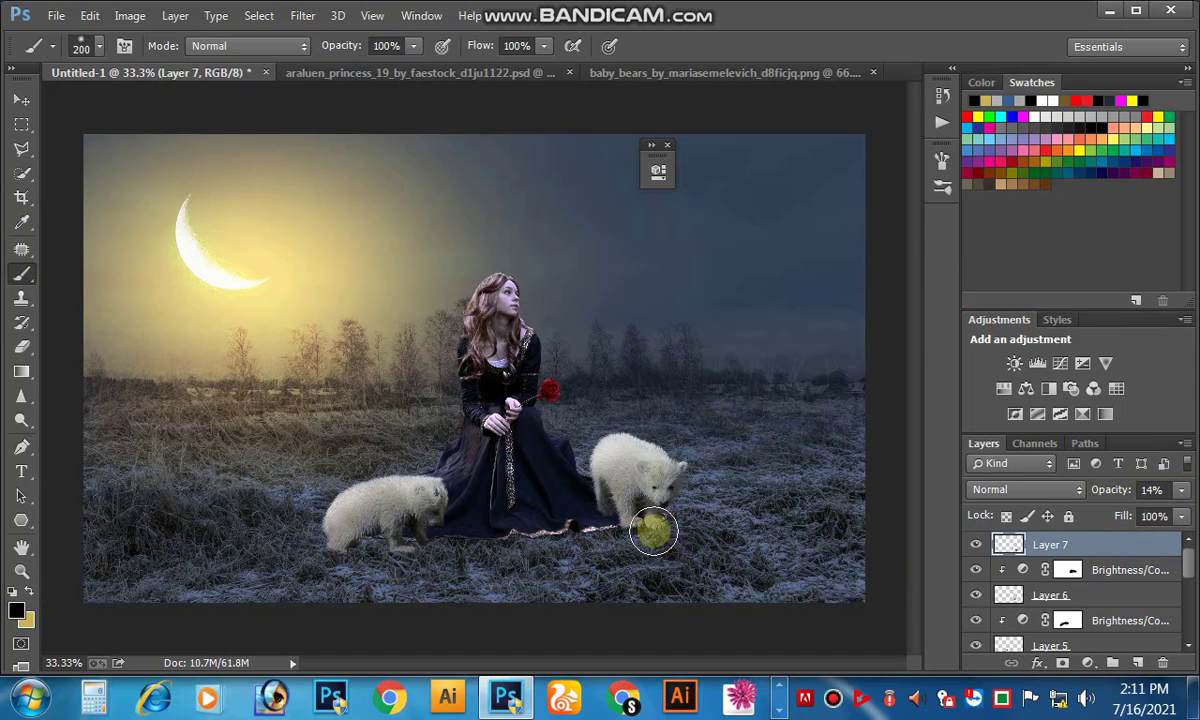
# - Raise Layer 7's opacity to 19% and paint a soft black shadow on the grass under the left bear
pyautogui.click(1183, 492)
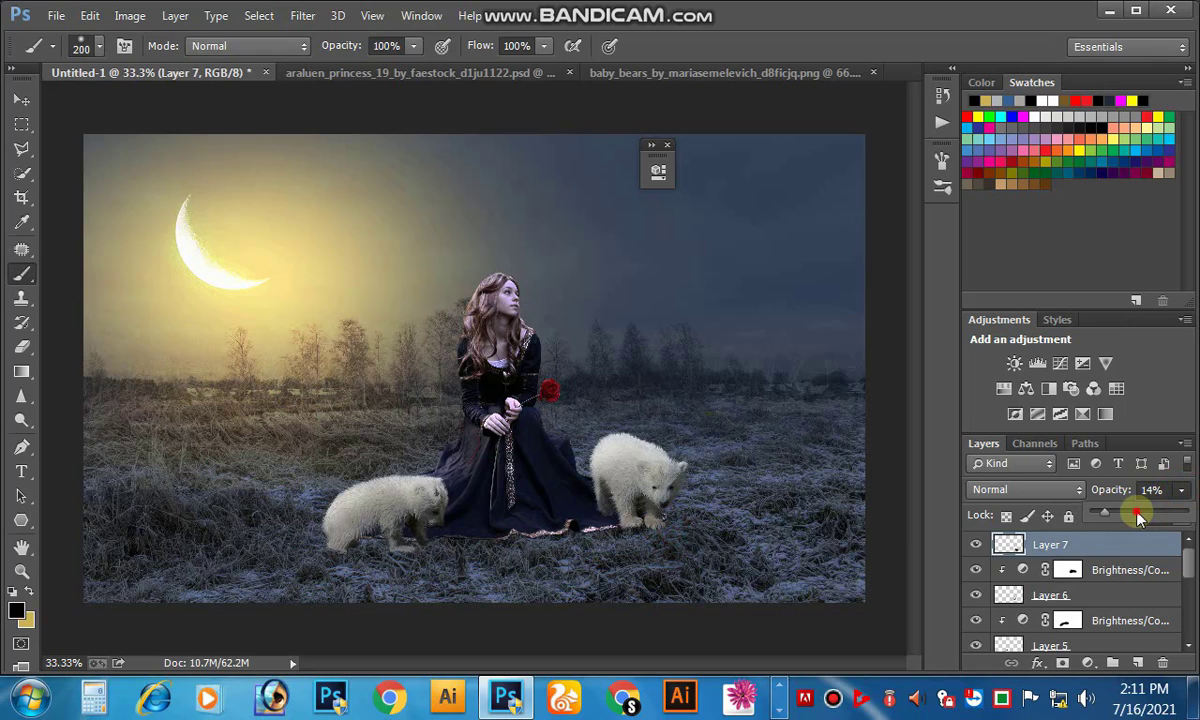
pyautogui.click(1137, 516)
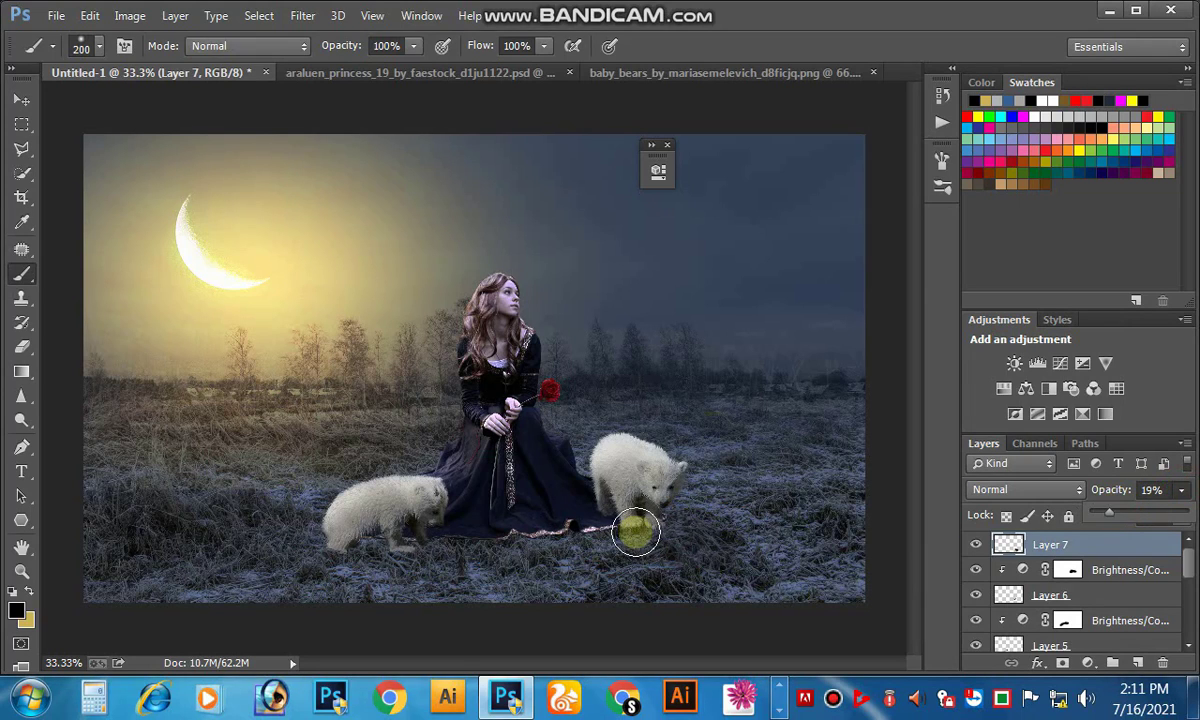
pyautogui.click(390, 548)
pyautogui.click(388, 549)
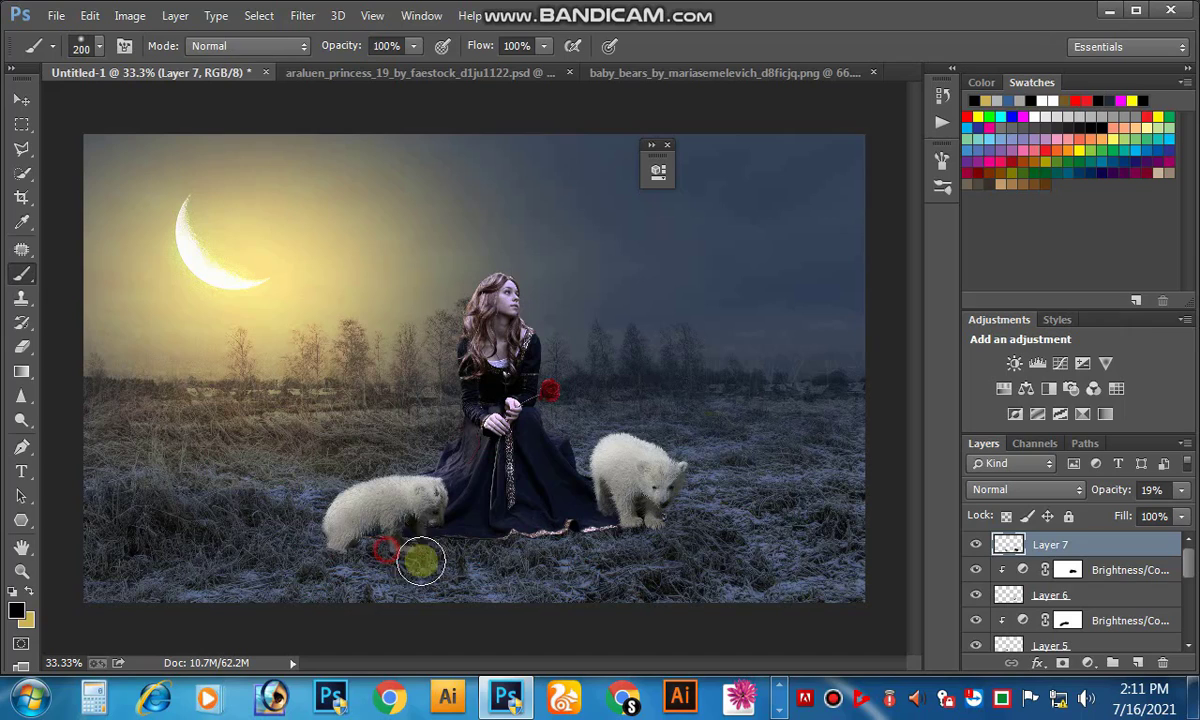
pyautogui.click(348, 552)
pyautogui.click(367, 557)
pyautogui.click(432, 562)
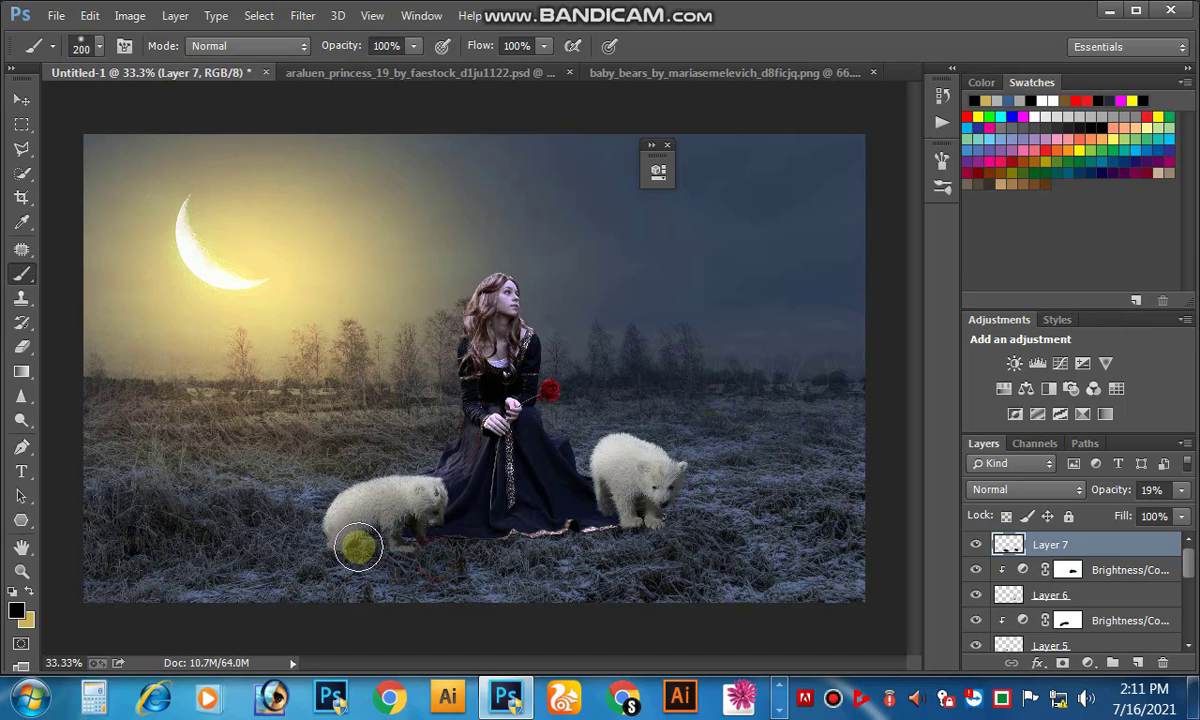
pyautogui.moveTo(353, 557); pyautogui.dragTo(434, 557)
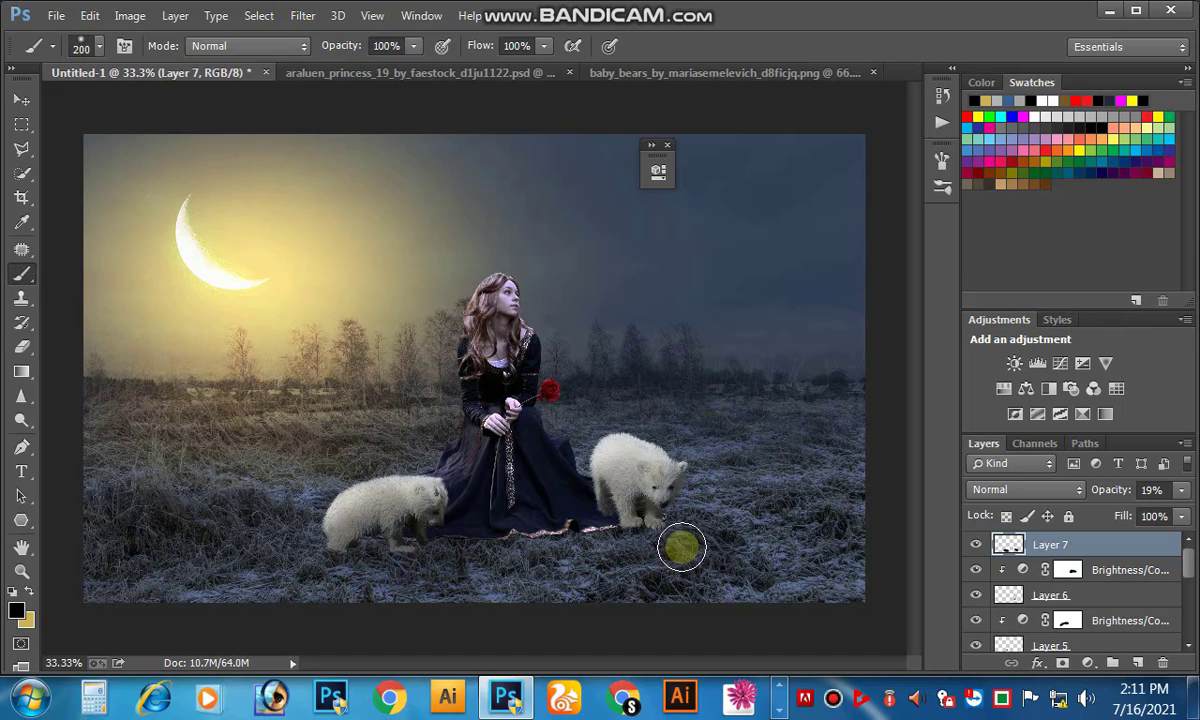
# - Enlarge the brush to 500 px and paint soft black shading on Layer 7 over the grass along the image's bottom and right edges
pyautogui.click(670, 538)
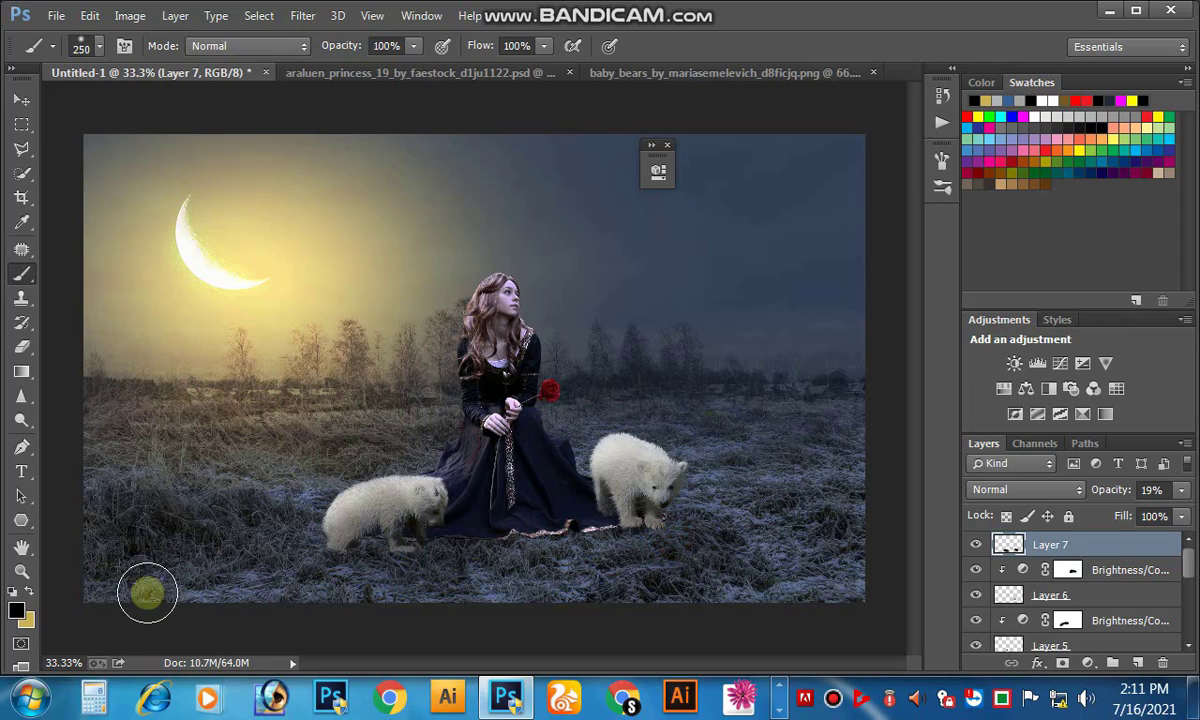
pyautogui.press(']')
pyautogui.press(']')
pyautogui.press(']')
pyautogui.moveTo(147, 597)
pyautogui.mouseDown()
pyautogui.moveTo(359, 637)
pyautogui.moveTo(471, 629)
pyautogui.mouseUp()
pyautogui.moveTo(529, 628); pyautogui.dragTo(675, 628)
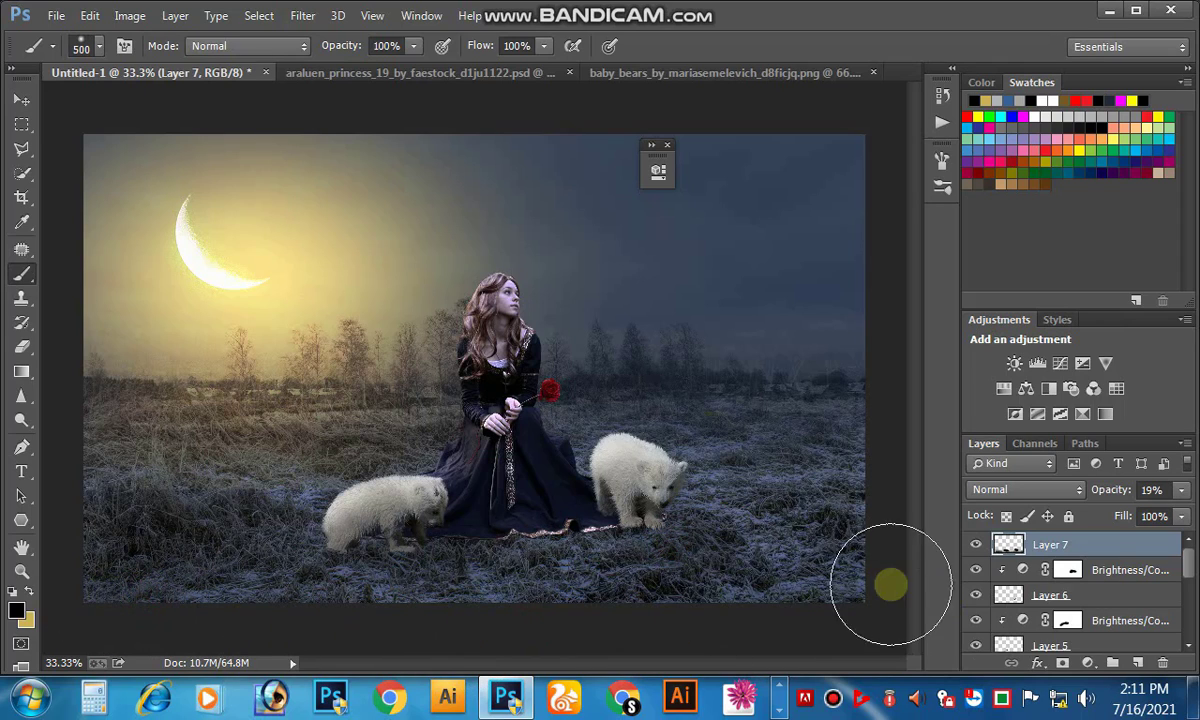
pyautogui.click(766, 458)
pyautogui.moveTo(892, 460); pyautogui.dragTo(820, 466)
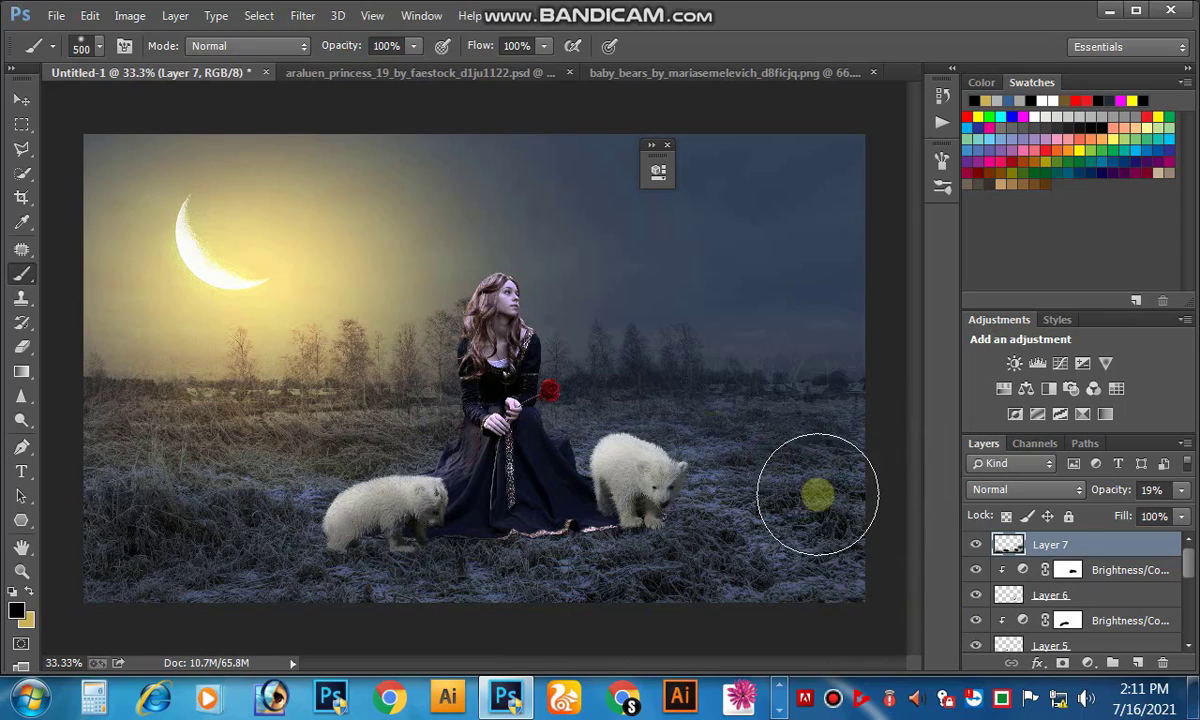
pyautogui.moveTo(267, 490)
pyautogui.mouseDown()
pyautogui.moveTo(126, 523)
pyautogui.moveTo(327, 486)
pyautogui.mouseUp()
pyautogui.hotkey('ctrl', 'z')
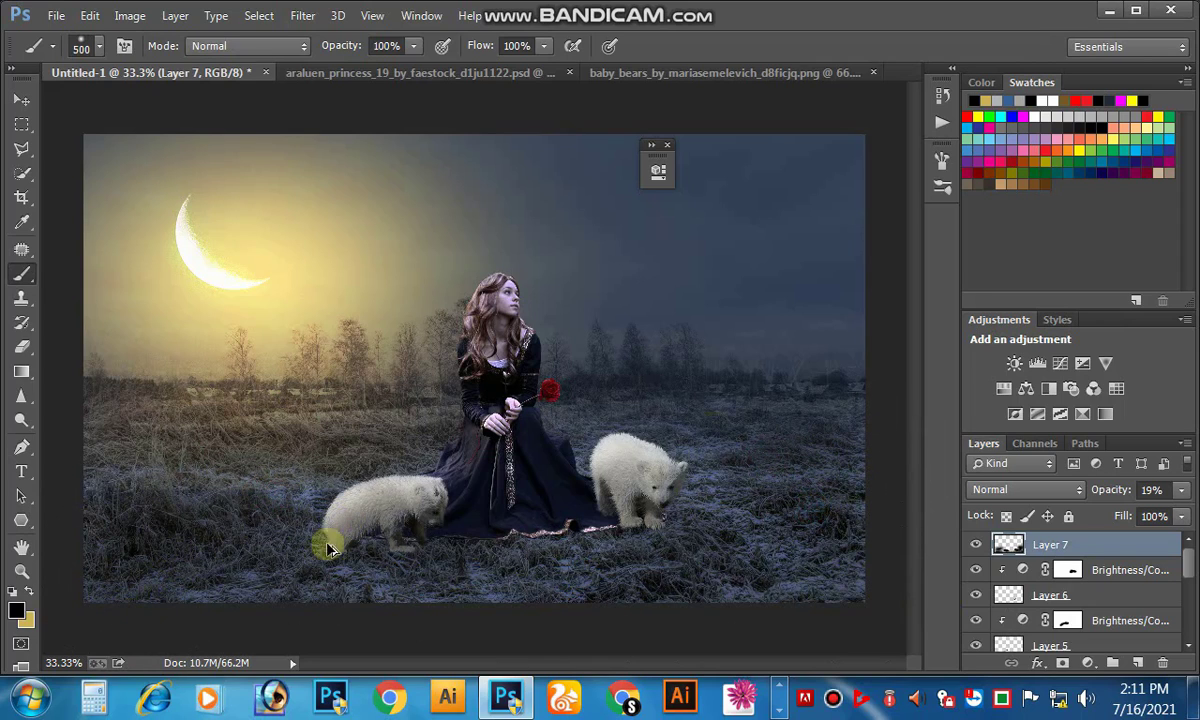
# - Darken the sky on the right side of the image with the large black brush, undoing the last stroke across the upper sky
pyautogui.moveTo(722, 306)
pyautogui.mouseDown()
pyautogui.moveTo(770, 305)
pyautogui.moveTo(876, 325)
pyautogui.mouseUp()
pyautogui.hotkey('ctrl', '-')
pyautogui.moveTo(729, 215); pyautogui.dragTo(517, 212)
pyautogui.hotkey('ctrl', 'z')
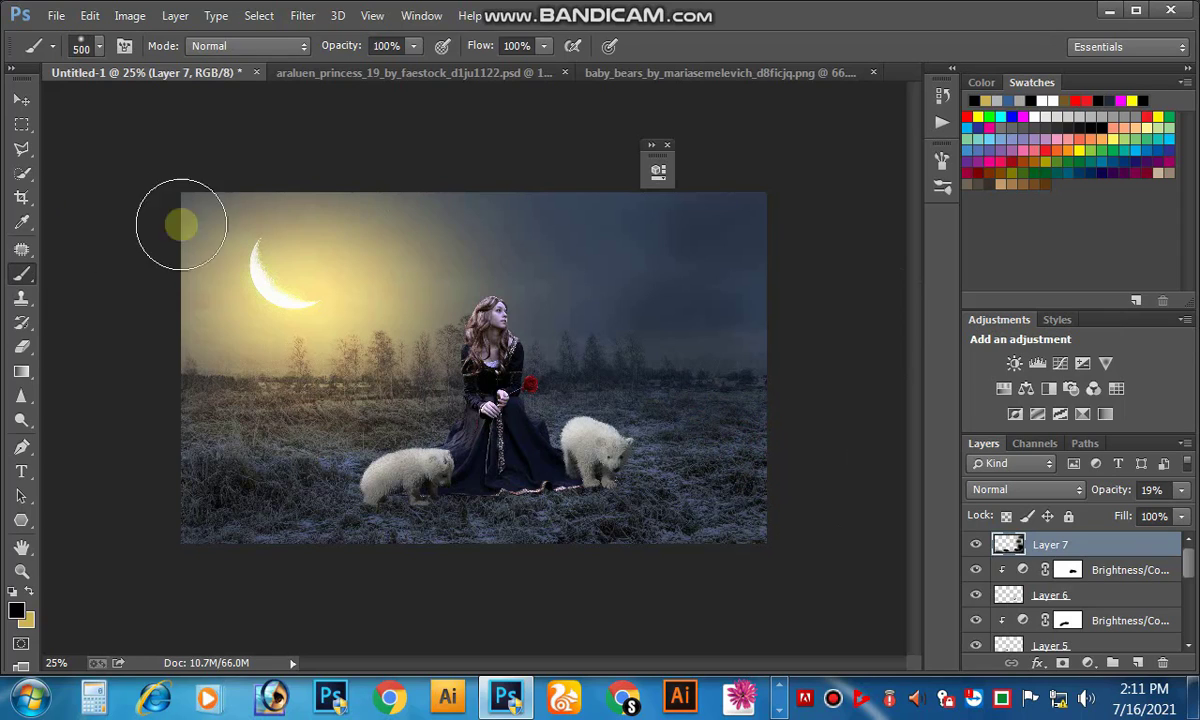
# - Merge all visible layers of the composite into a single Background layer
pyautogui.click(21, 100)
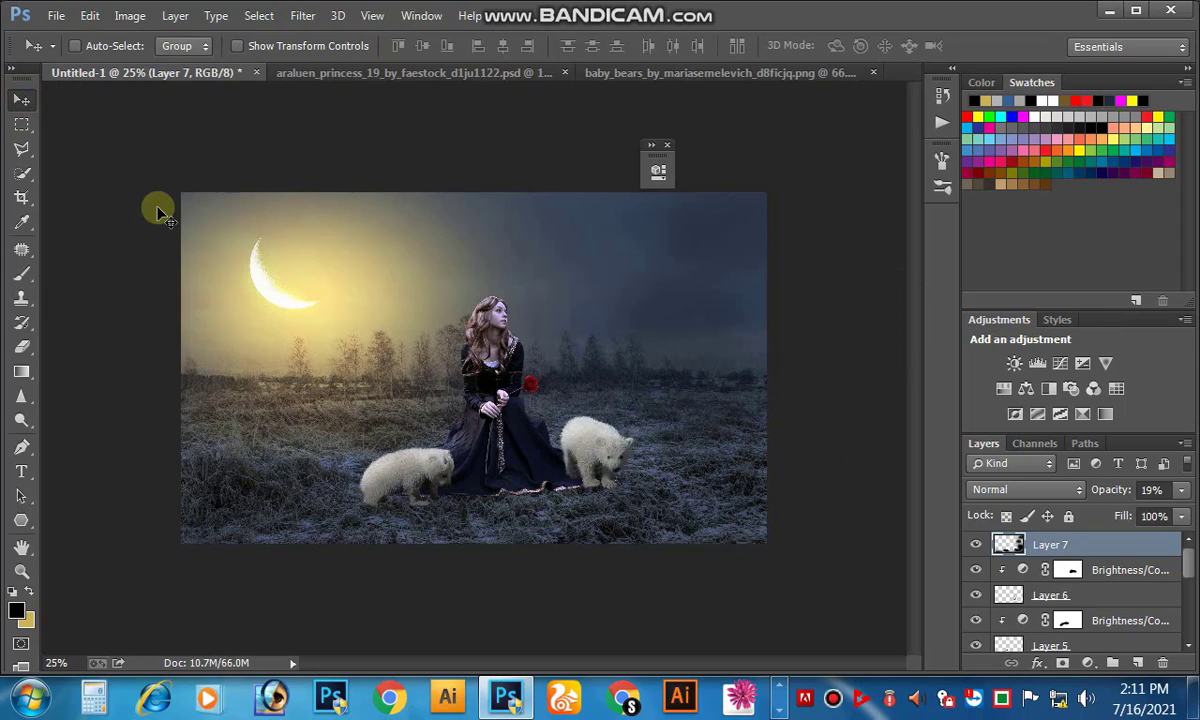
pyautogui.hotkey('ctrl', 'shift', 'e')
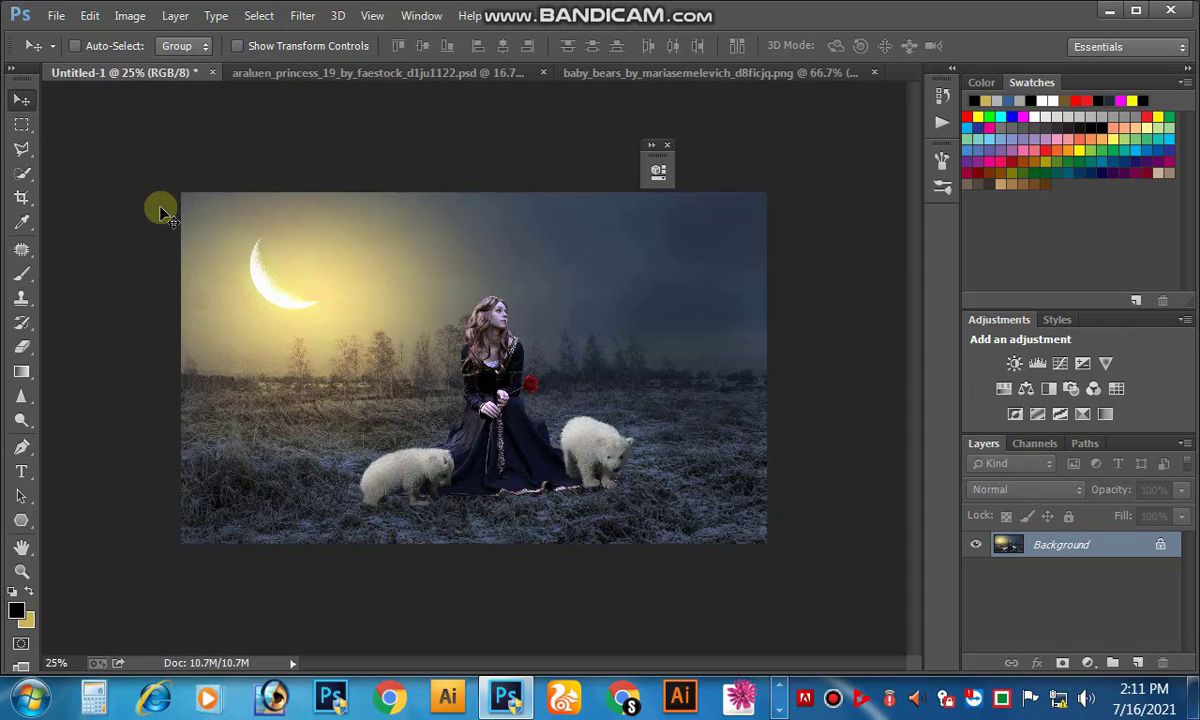
# - Apply Curves to the merged image, lowering the Red channel's highlight point to output 232 at input 255
pyautogui.hotkey('ctrl', 'm')
pyautogui.click(902, 207)
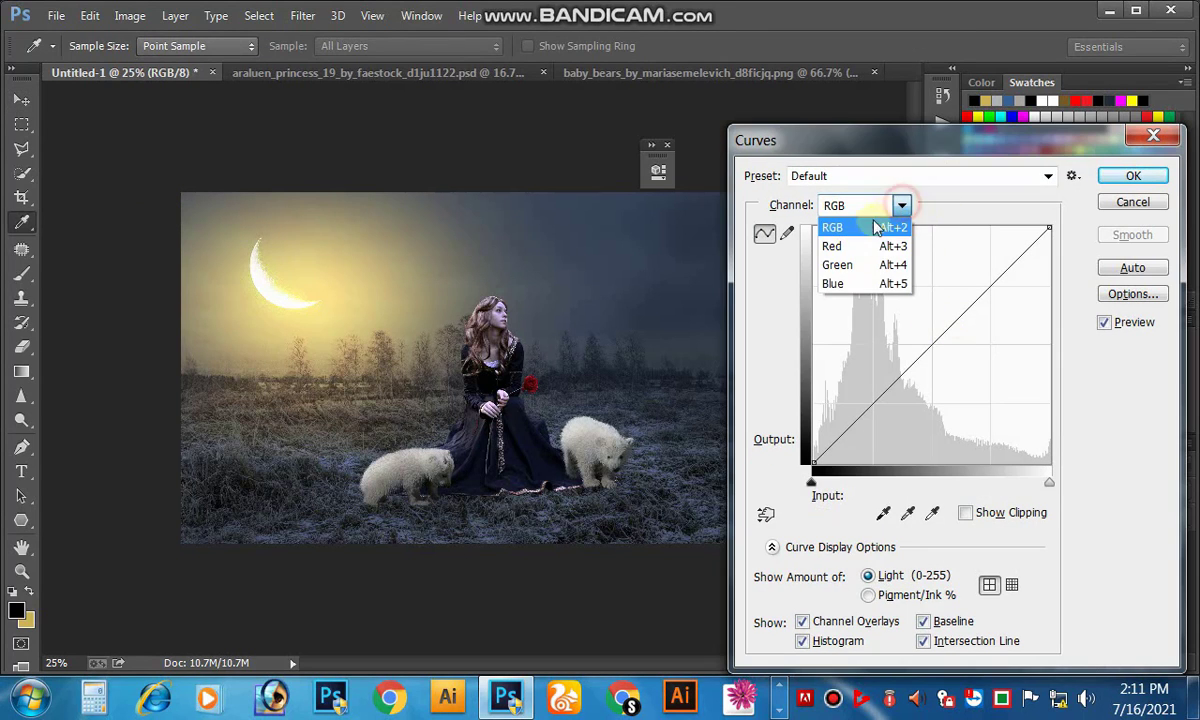
pyautogui.click(845, 247)
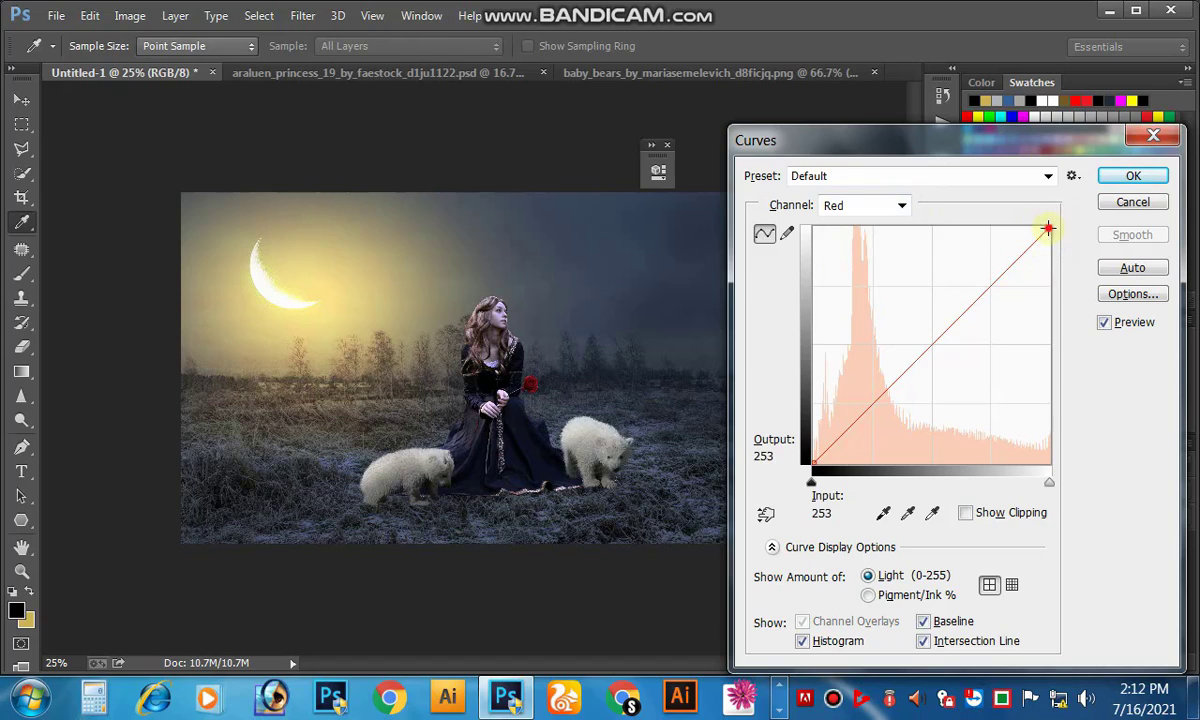
pyautogui.moveTo(1048, 229)
pyautogui.mouseDown()
pyautogui.moveTo(1050, 256)
pyautogui.moveTo(1048, 216)
pyautogui.moveTo(1050, 240)
pyautogui.mouseUp()
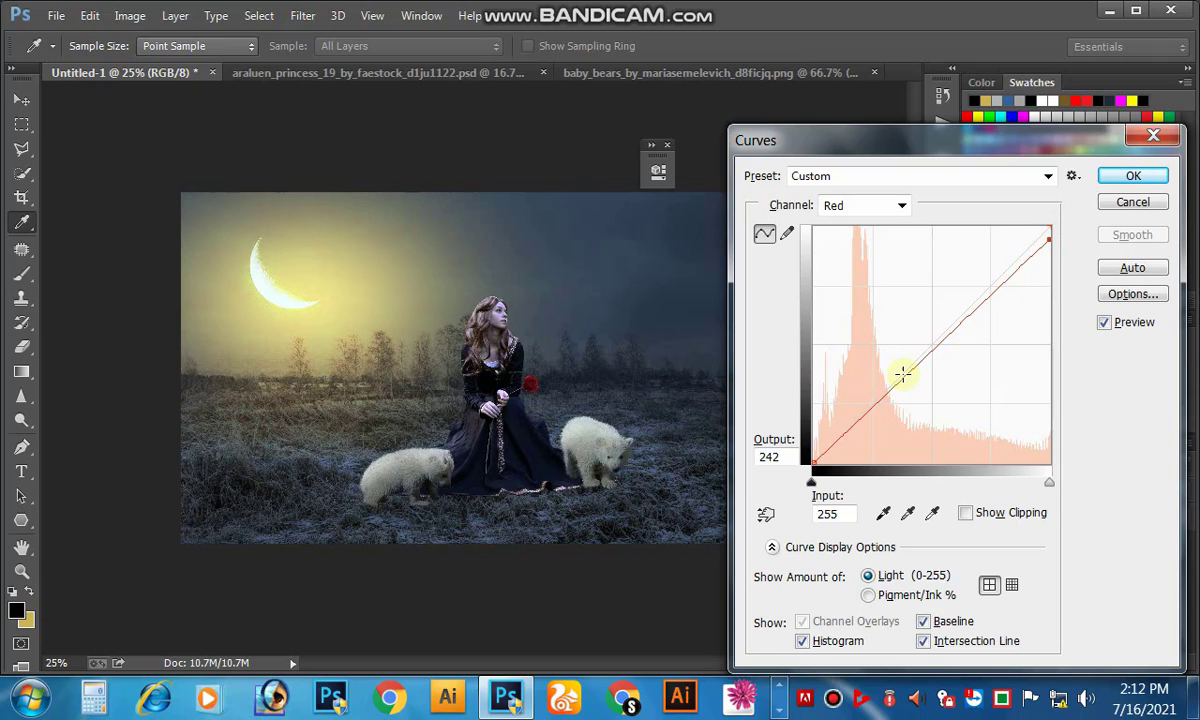
pyautogui.moveTo(815, 458)
pyautogui.mouseDown()
pyautogui.moveTo(837, 466)
pyautogui.moveTo(806, 457)
pyautogui.moveTo(805, 431)
pyautogui.moveTo(811, 462)
pyautogui.mouseUp()
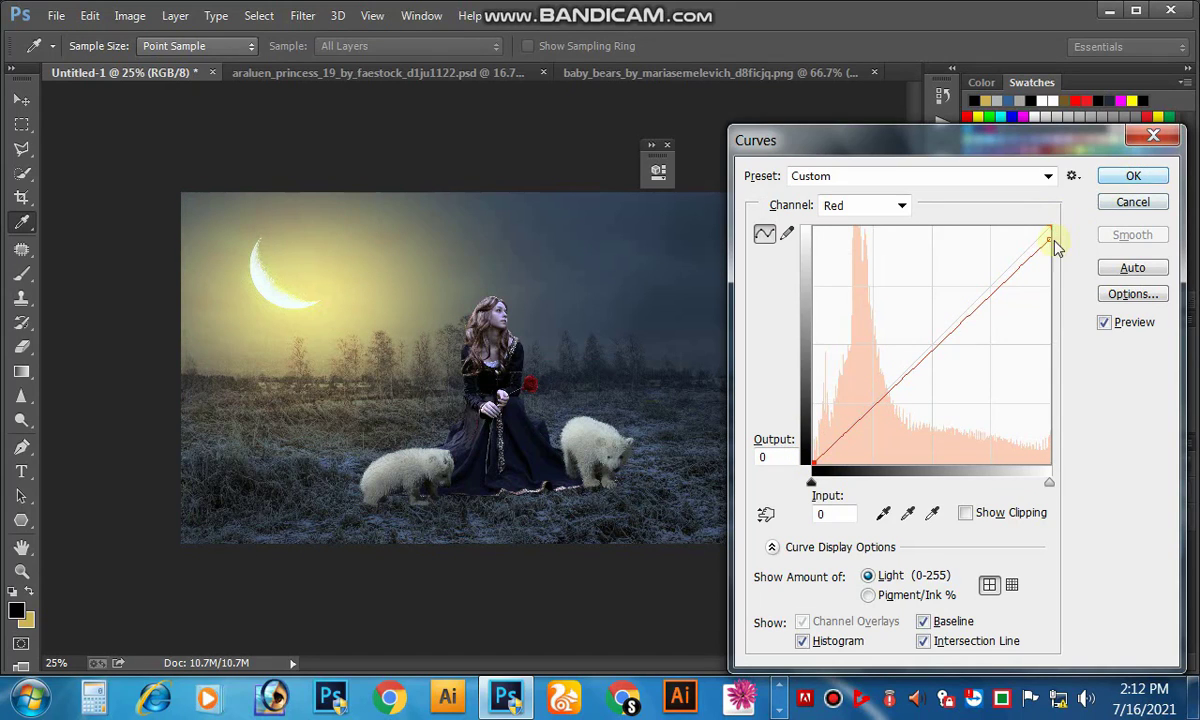
pyautogui.moveTo(1050, 238)
pyautogui.mouseDown()
pyautogui.moveTo(1049, 228)
pyautogui.moveTo(1052, 250)
pyautogui.mouseUp()
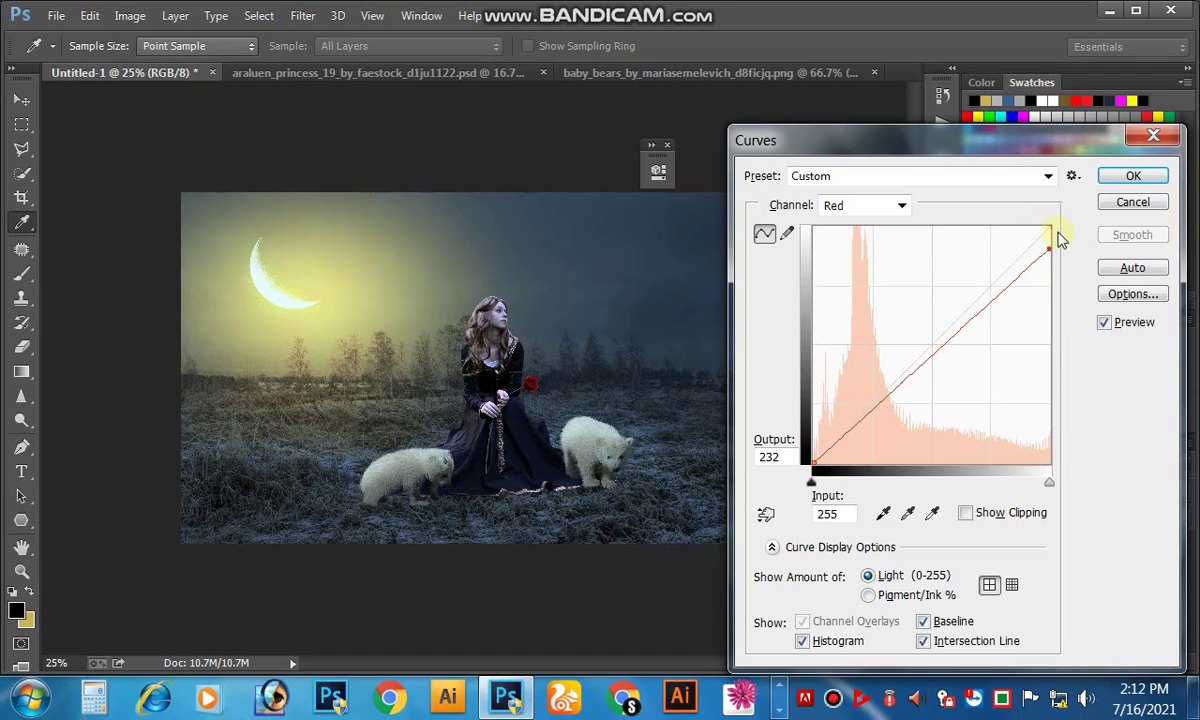
pyautogui.click(1120, 182)
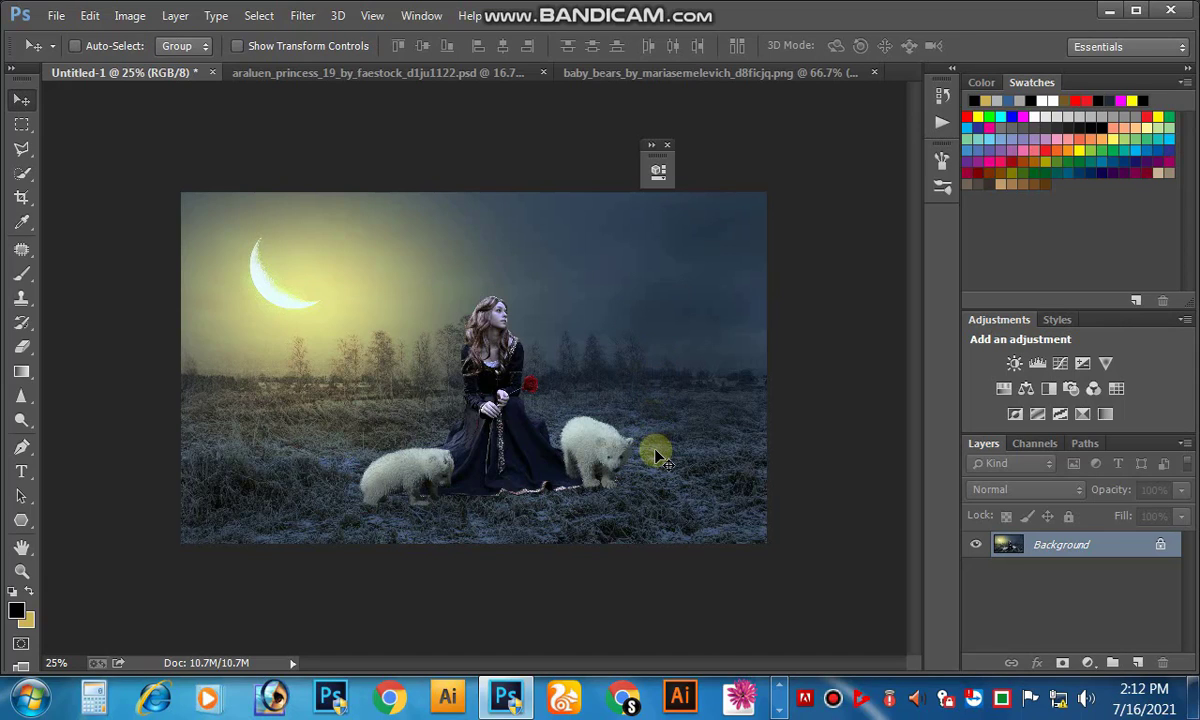
# - Examine the color-graded composite up close, checking the bears, the princess, the moon and the surrounding field
pyautogui.keyDown('ctrl'); pyautogui.click(626, 322); pyautogui.keyUp('ctrl')
pyautogui.keyDown('ctrl'); pyautogui.click(640, 380); pyautogui.keyUp('ctrl')
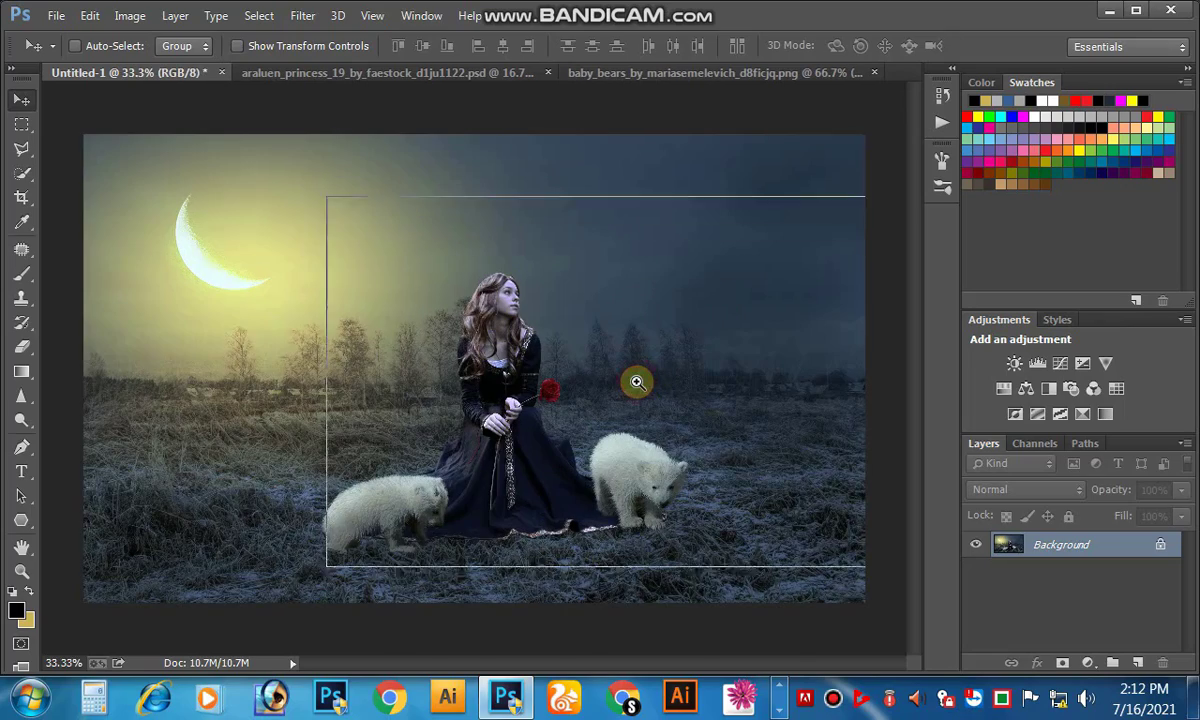
pyautogui.moveTo(597, 442); pyautogui.dragTo(815, 320)
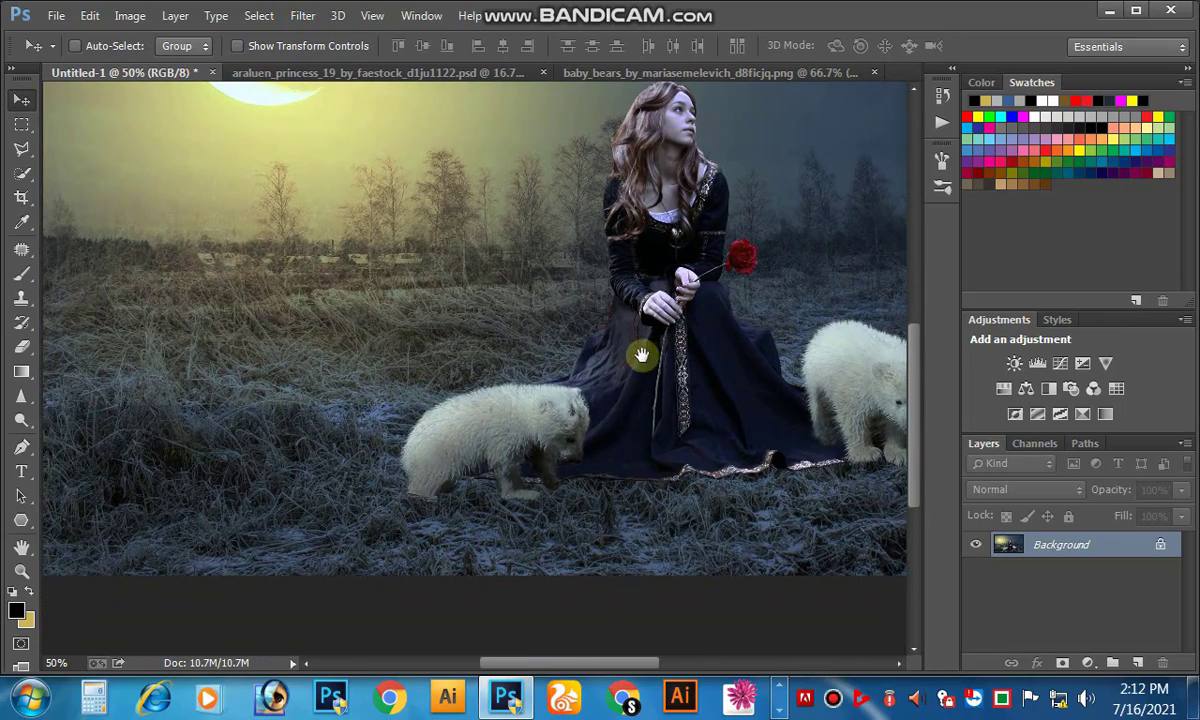
pyautogui.moveTo(643, 356); pyautogui.dragTo(637, 401)
pyautogui.moveTo(321, 345); pyautogui.dragTo(571, 517)
pyautogui.moveTo(499, 365); pyautogui.dragTo(473, 397)
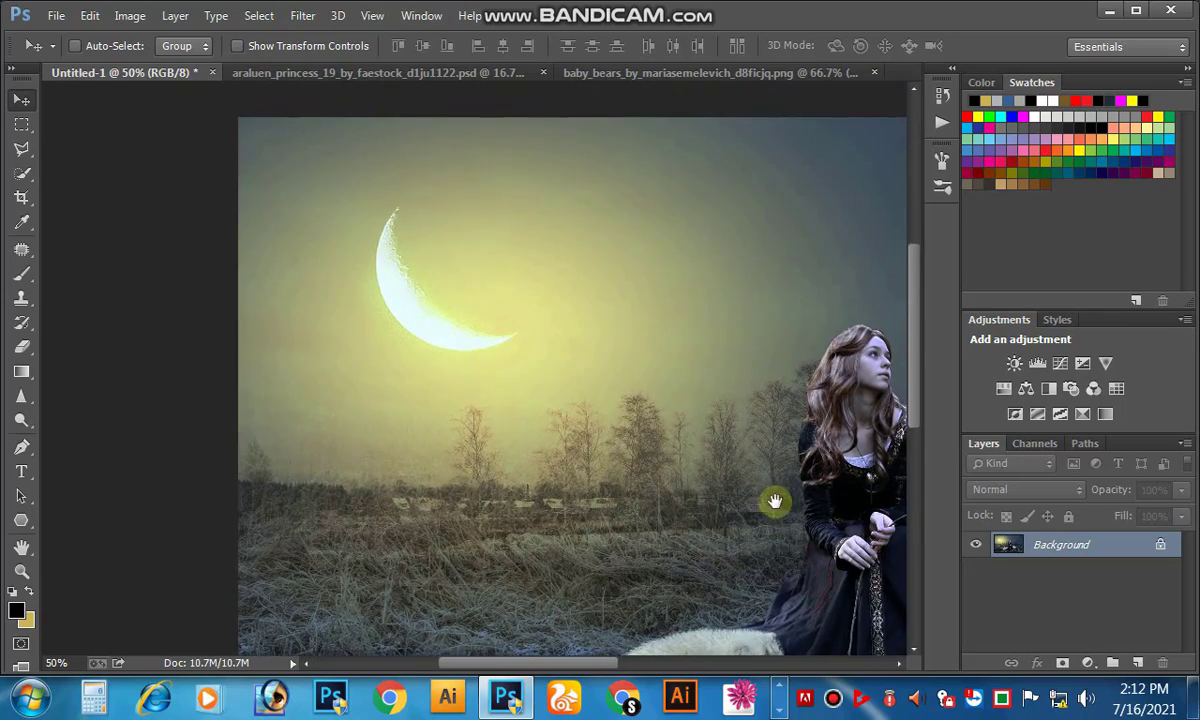
pyautogui.moveTo(774, 501); pyautogui.dragTo(344, 358)
pyautogui.moveTo(733, 431); pyautogui.dragTo(653, 433)
pyautogui.keyDown('alt'); pyautogui.click(652, 432); pyautogui.keyUp('alt')
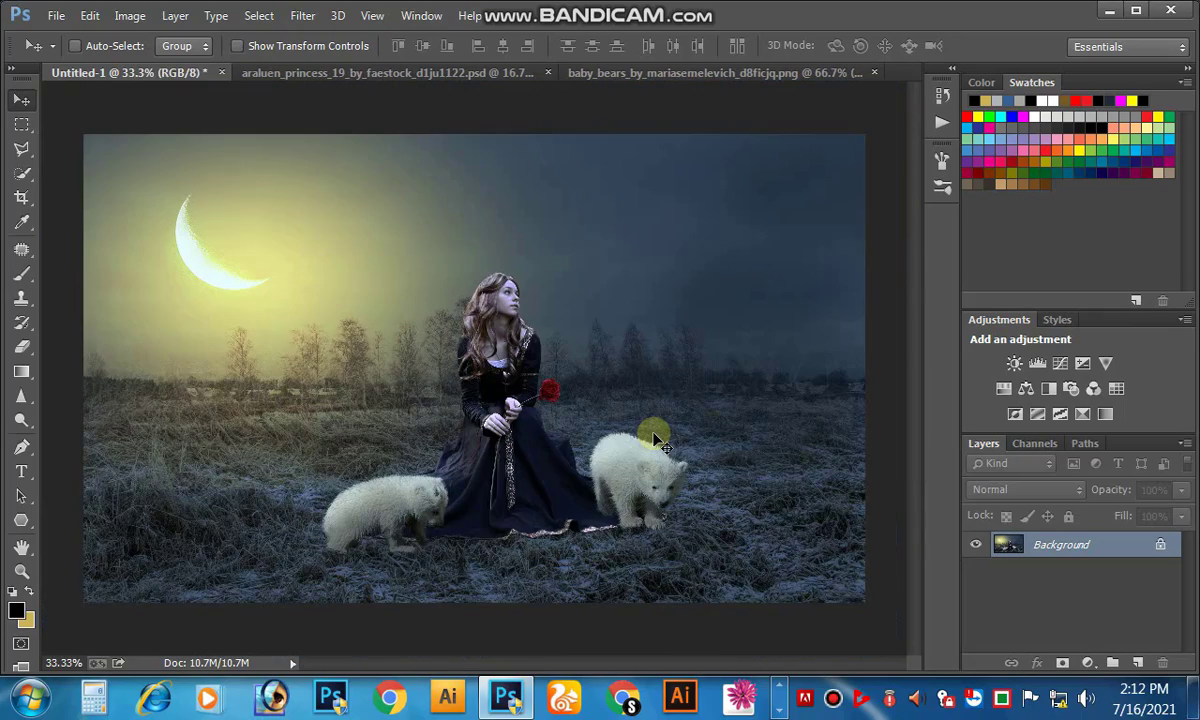